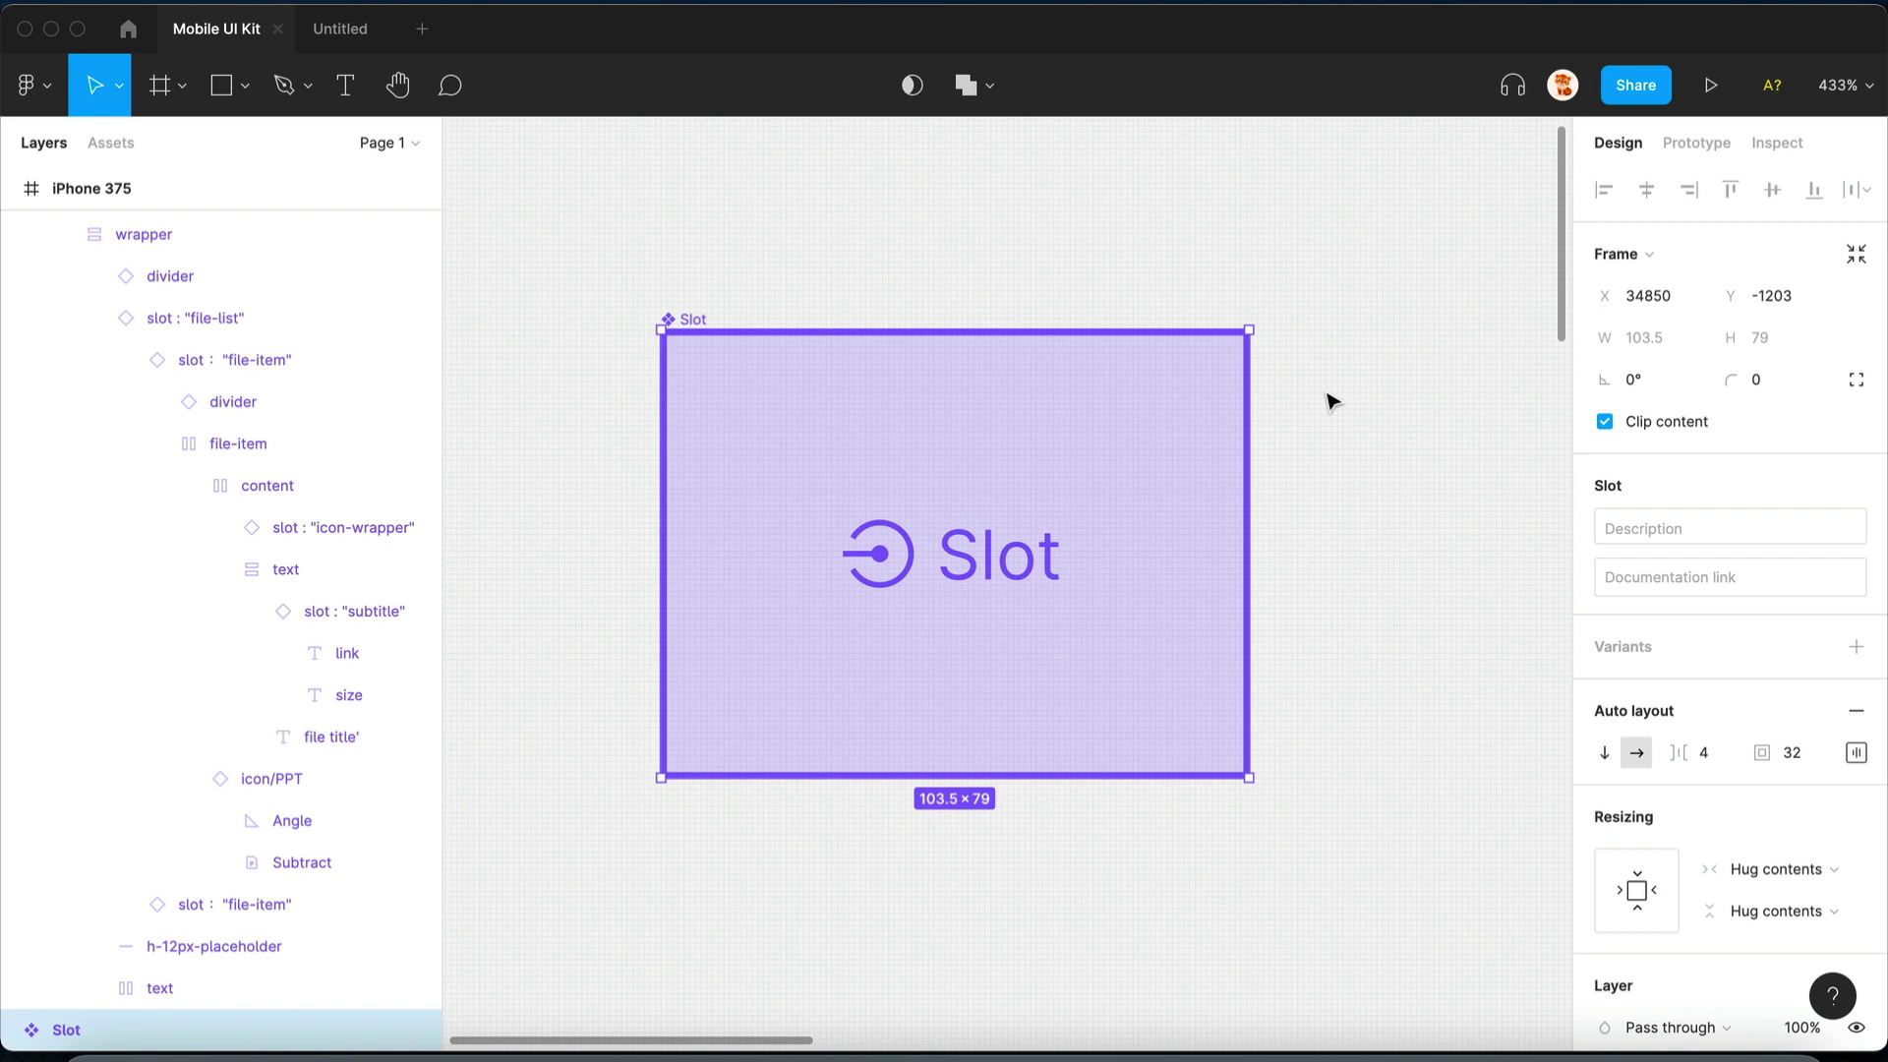
key("super+alt+p")
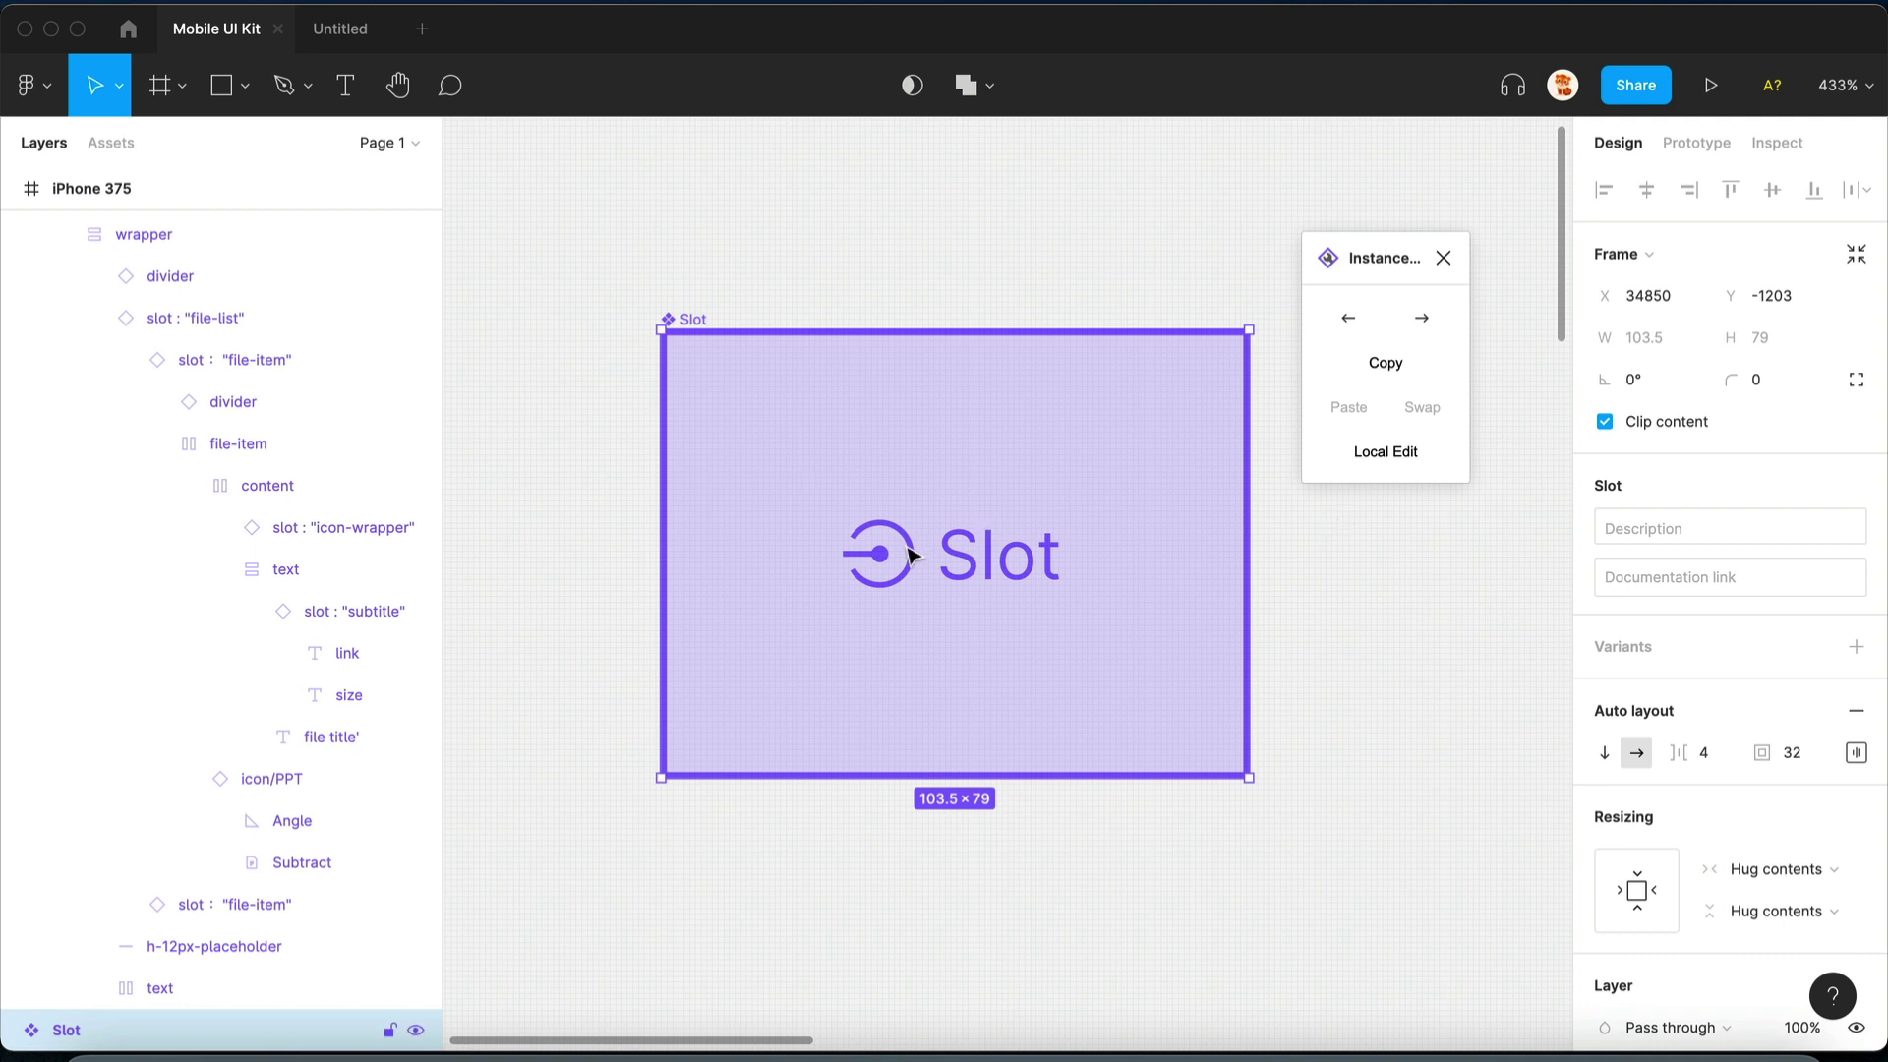
scroll(913, 556, "down", 5)
scroll(895, 549, "right", 5)
left_click(1443, 259)
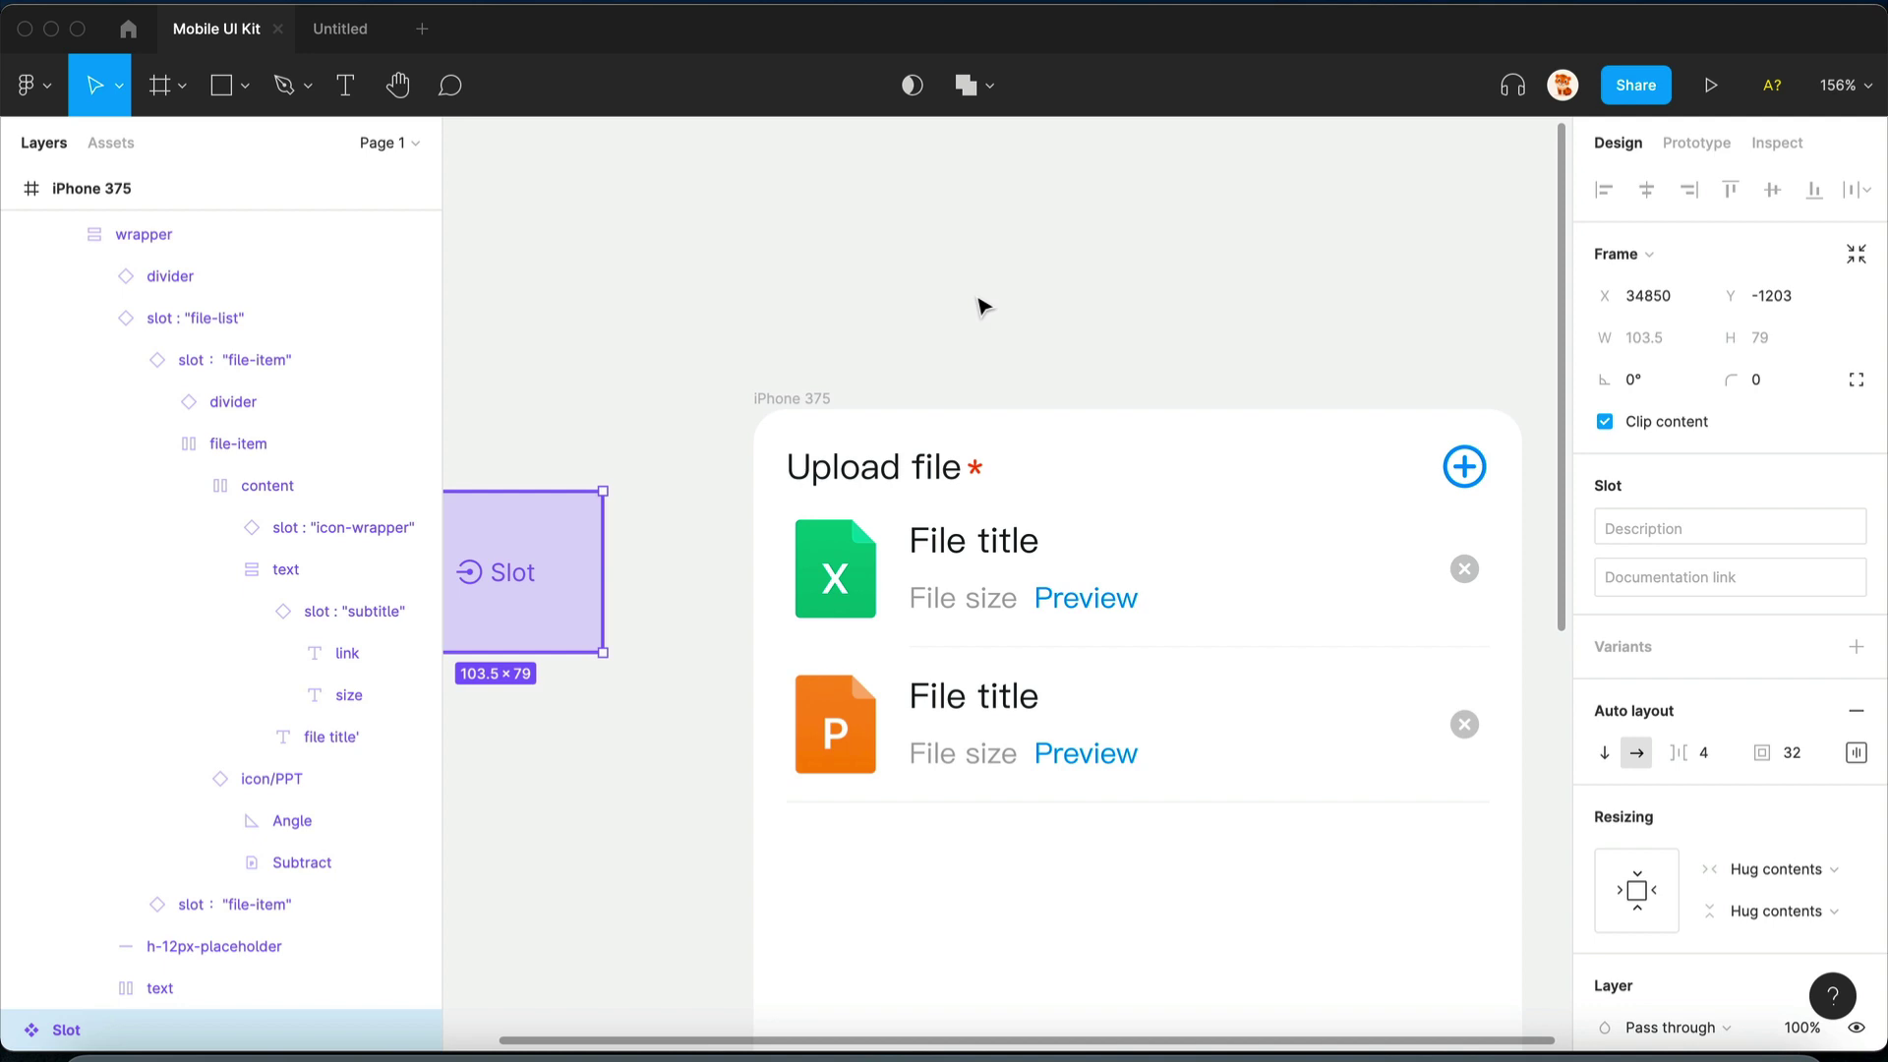
- Examine the nested slots of the upload-file instance: file-list, file-item, subtitle and icon-wrapper
left_click(944, 498)
scroll(945, 497, "down", 2)
scroll(944, 497, "right", 2)
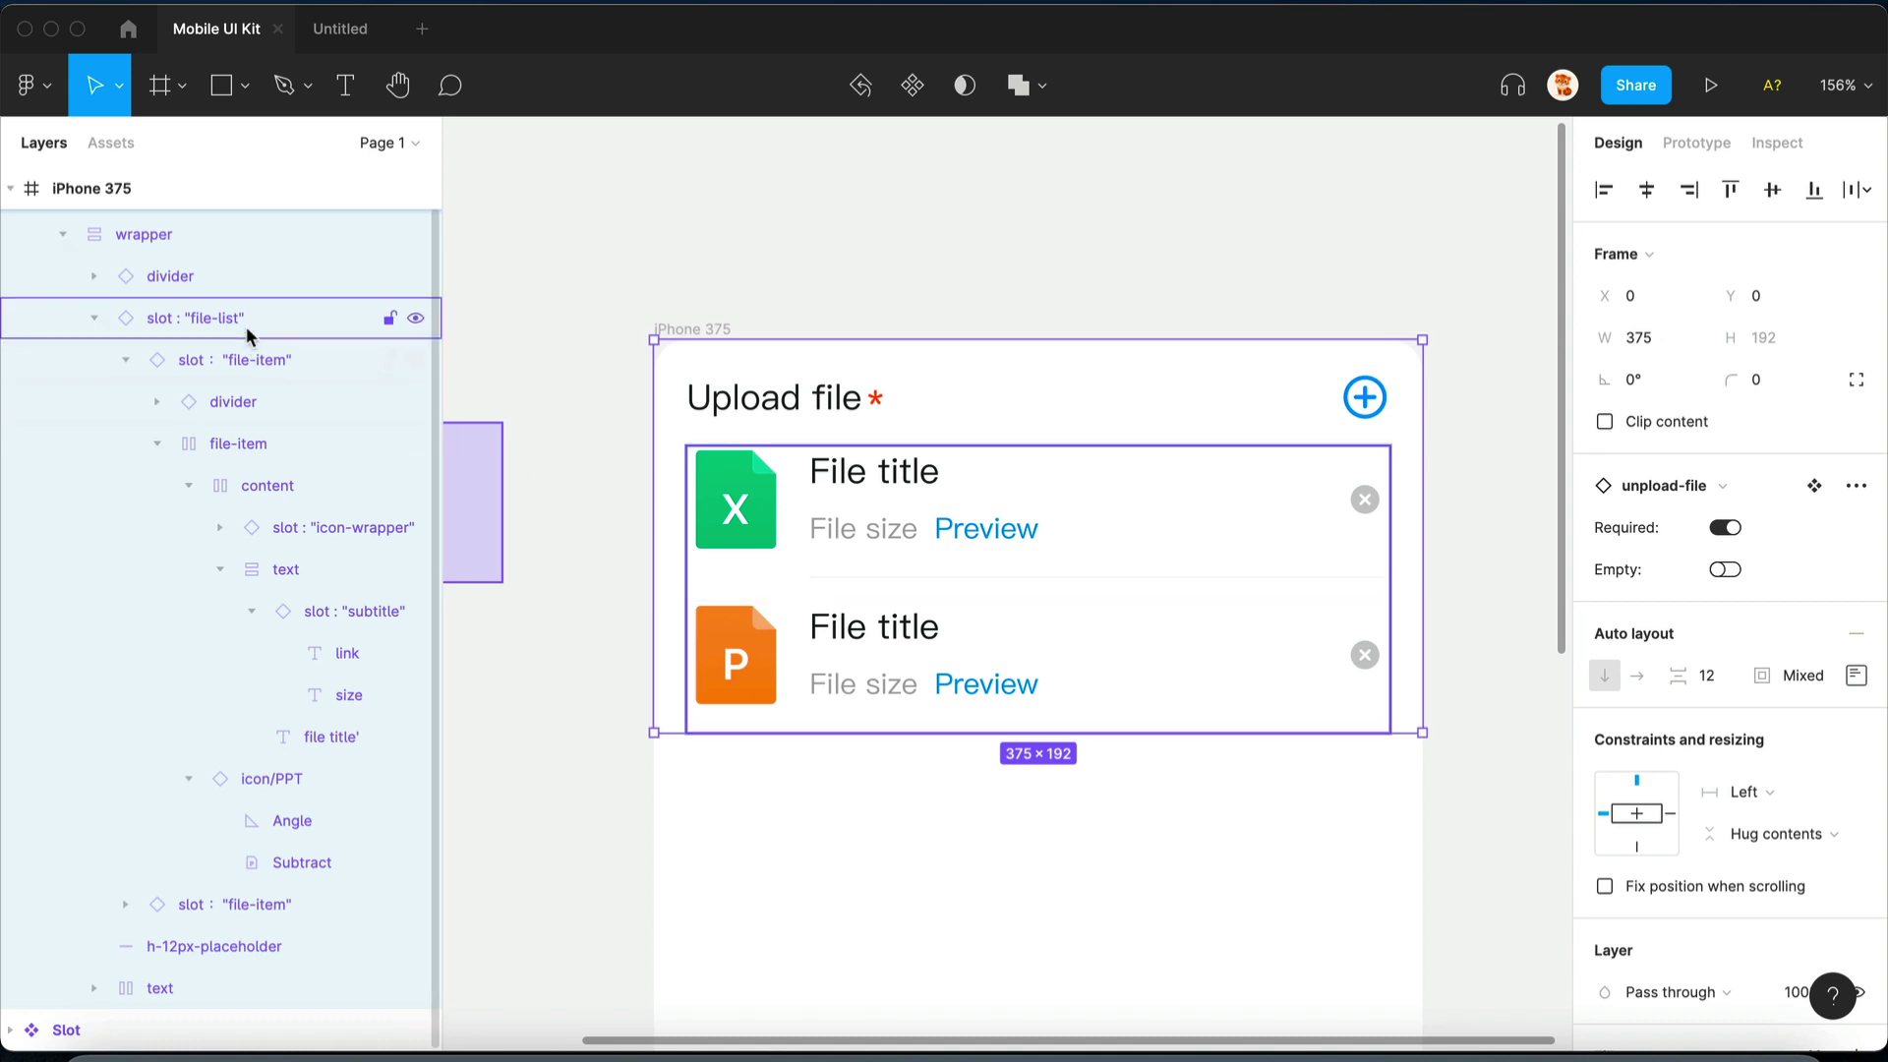
left_click(221, 316)
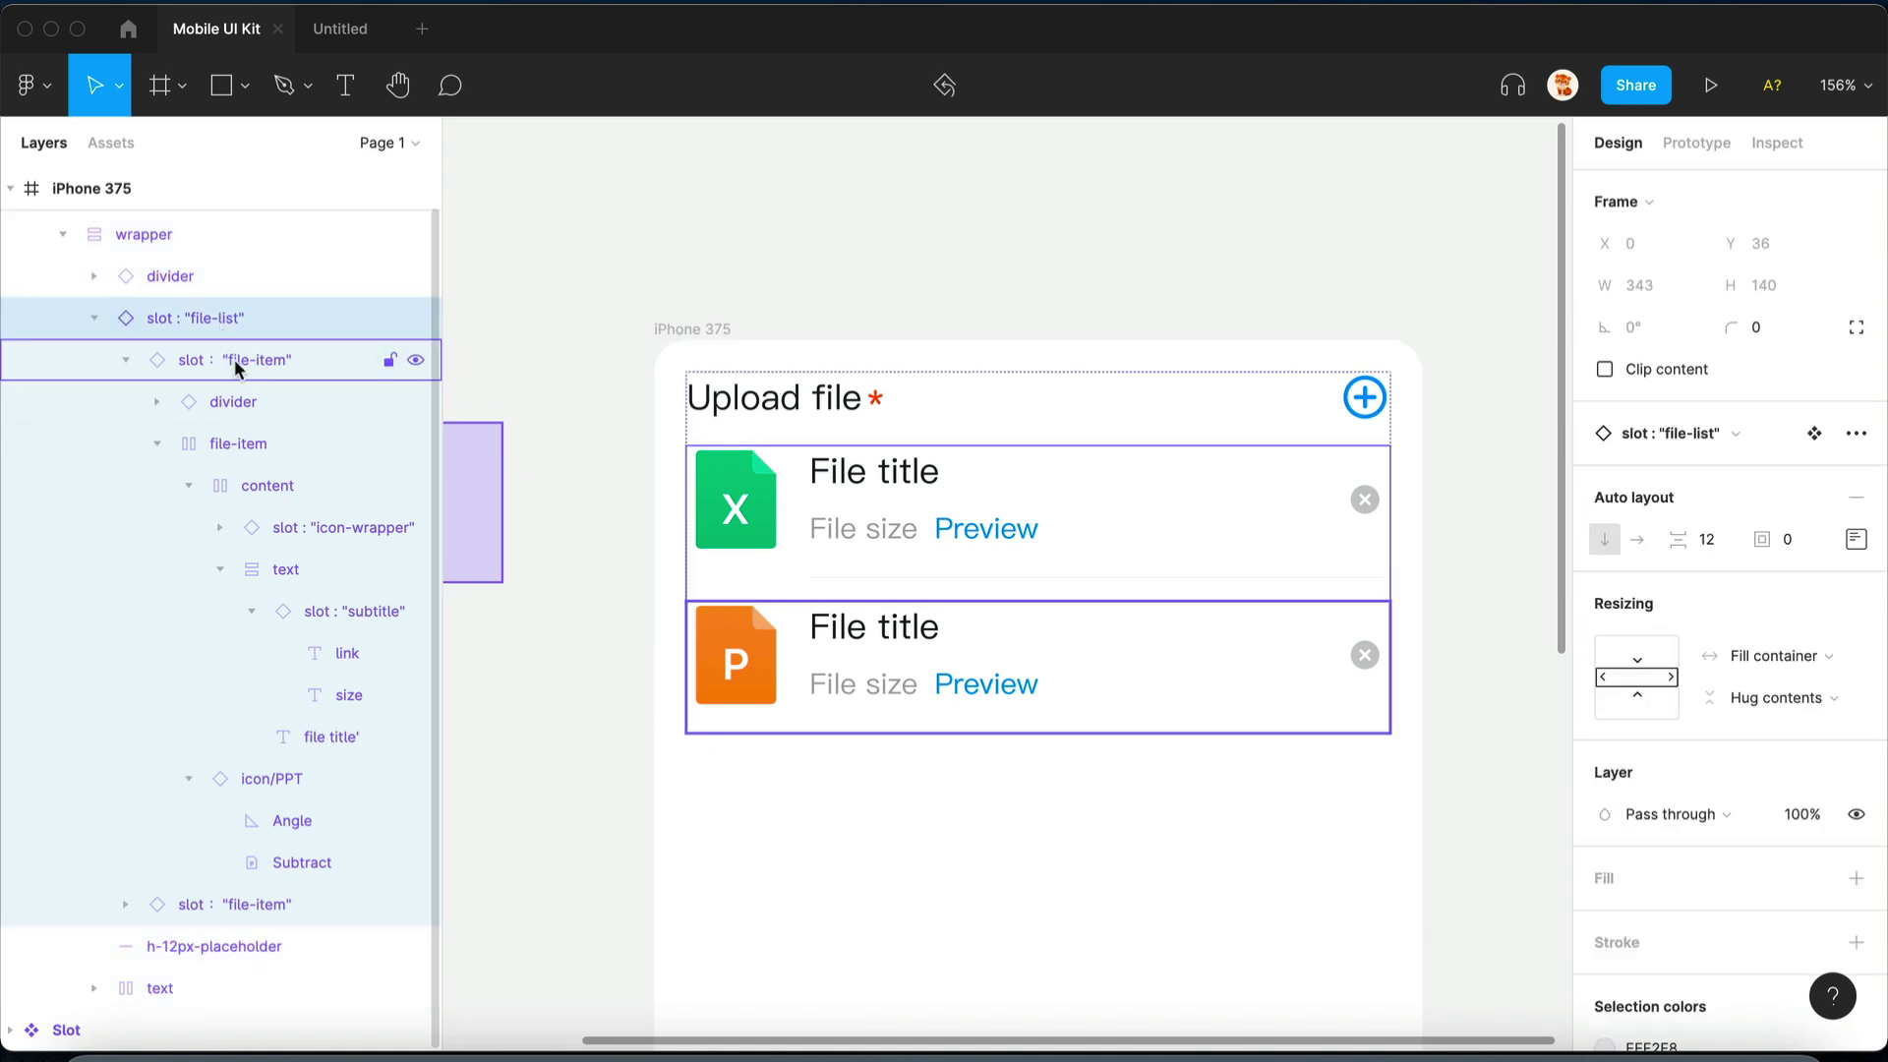
left_click(234, 358)
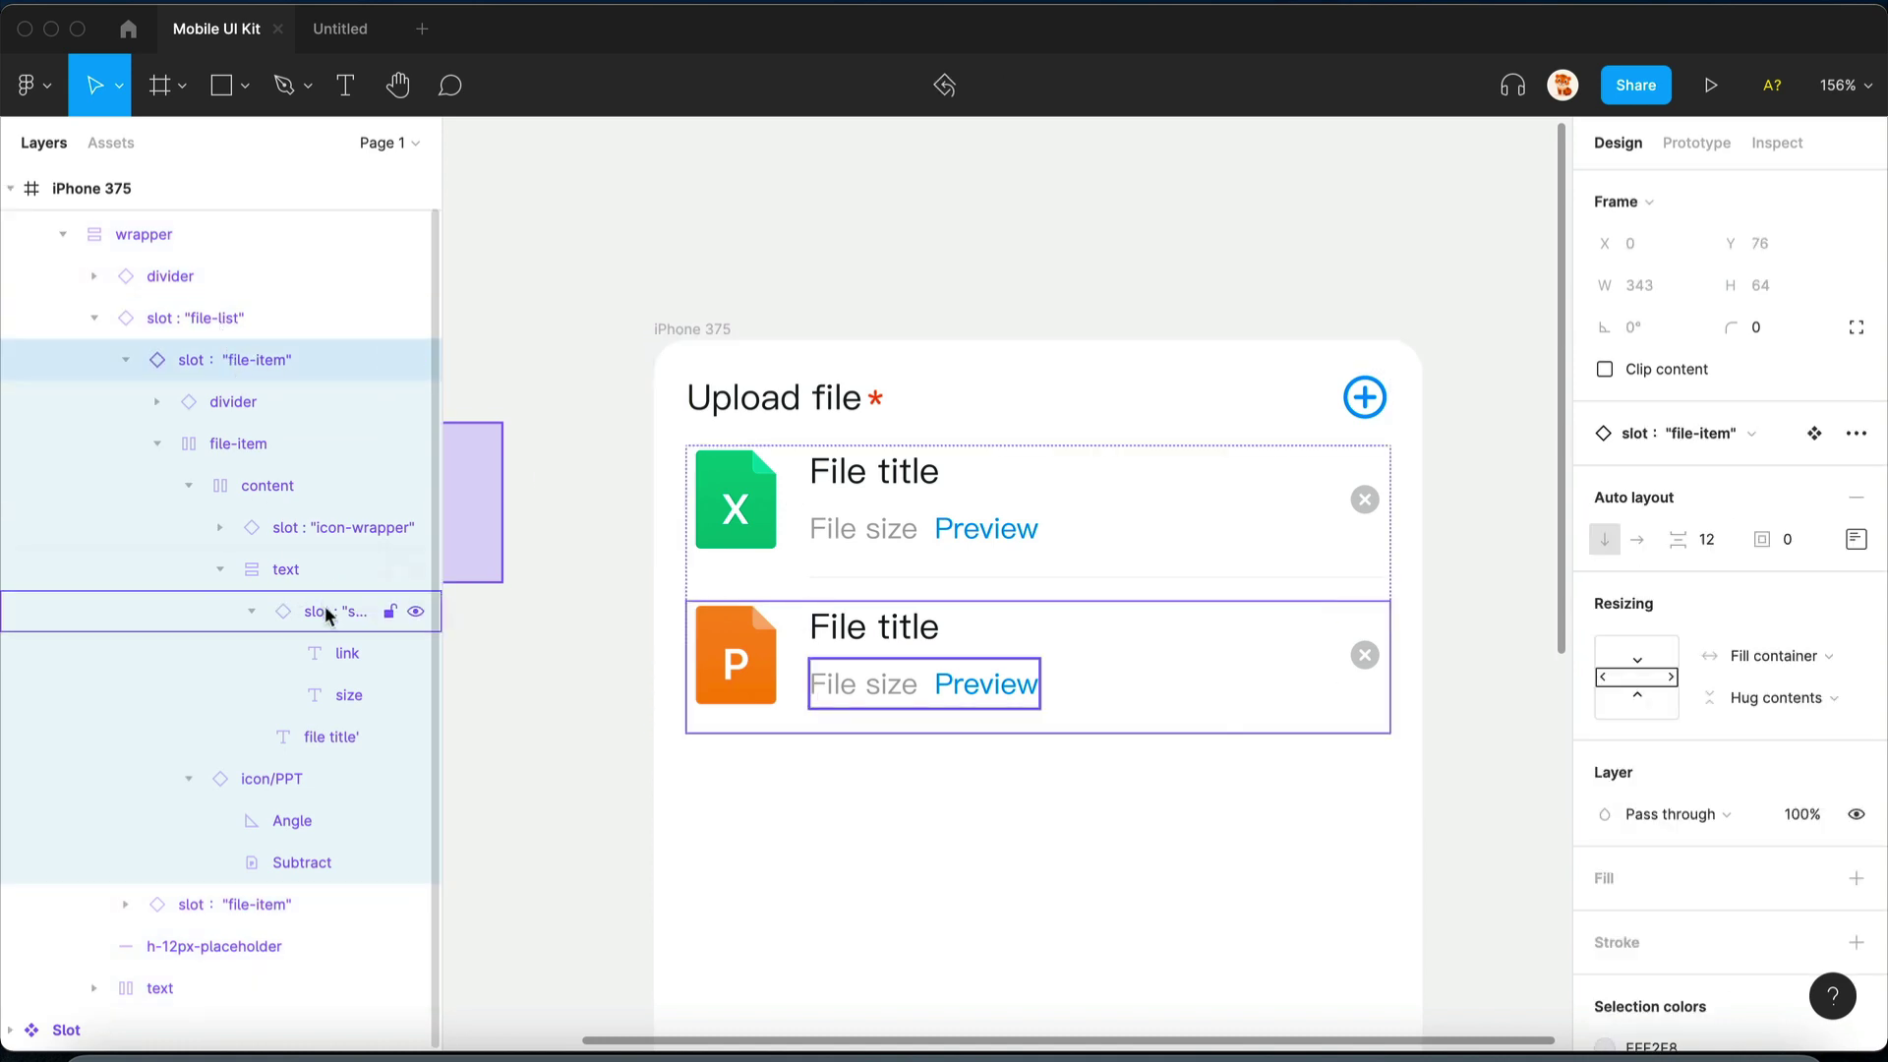
left_click(325, 608)
left_click(299, 529)
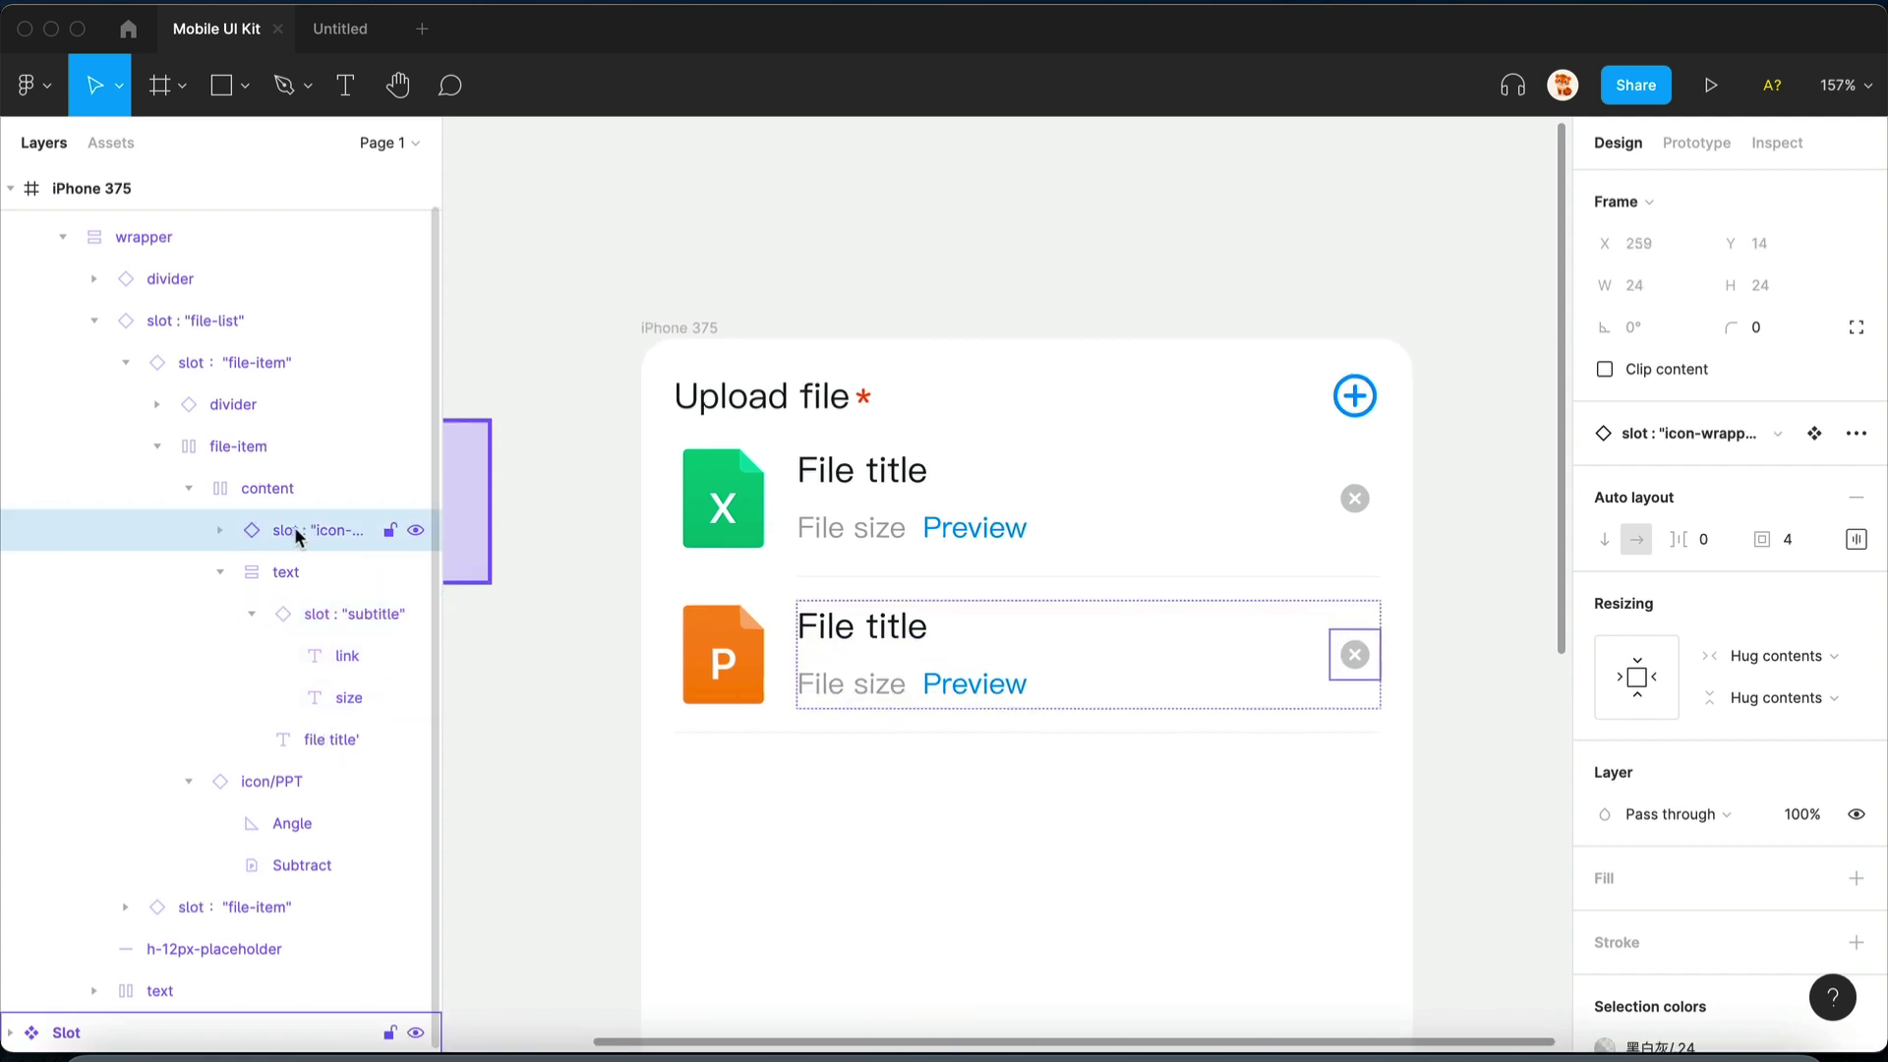
scroll(304, 527, "up", 1)
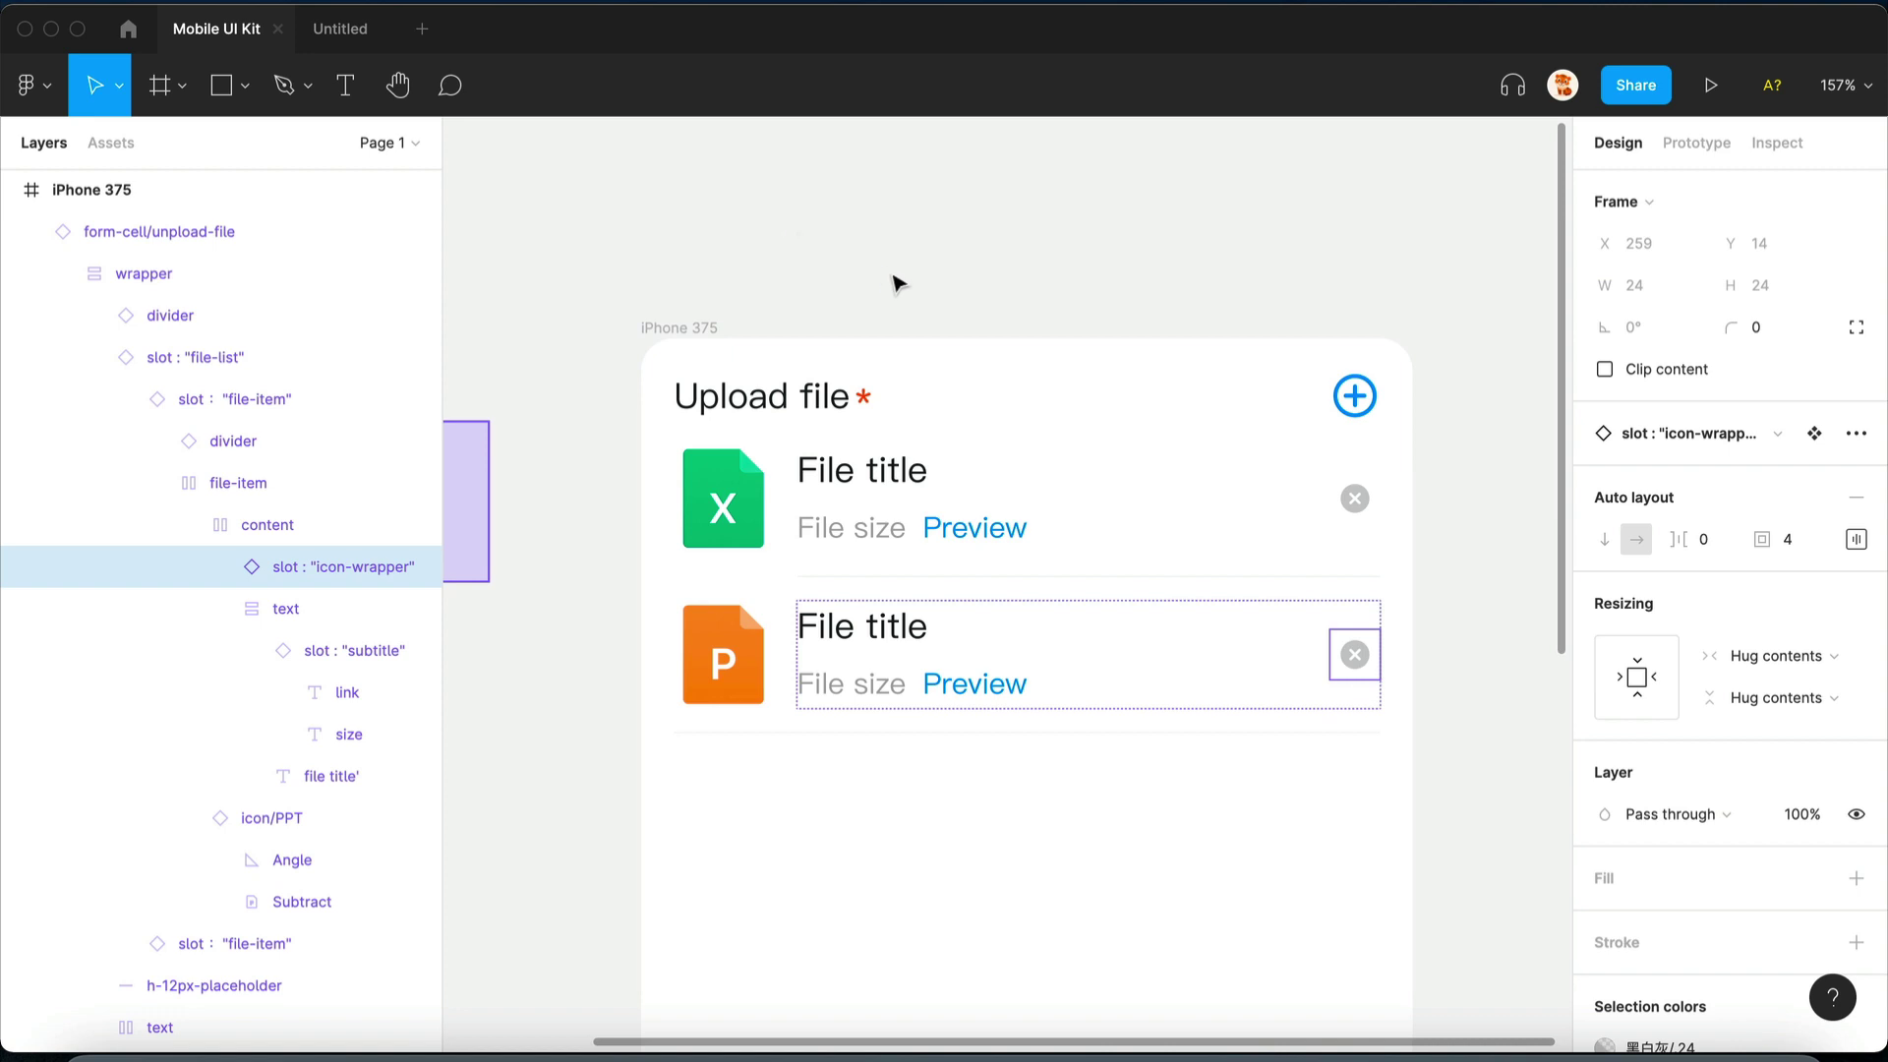
- Edit the file-list slot in place with the instance plugin and duplicate its Excel file item twice
key("alt+super+p")
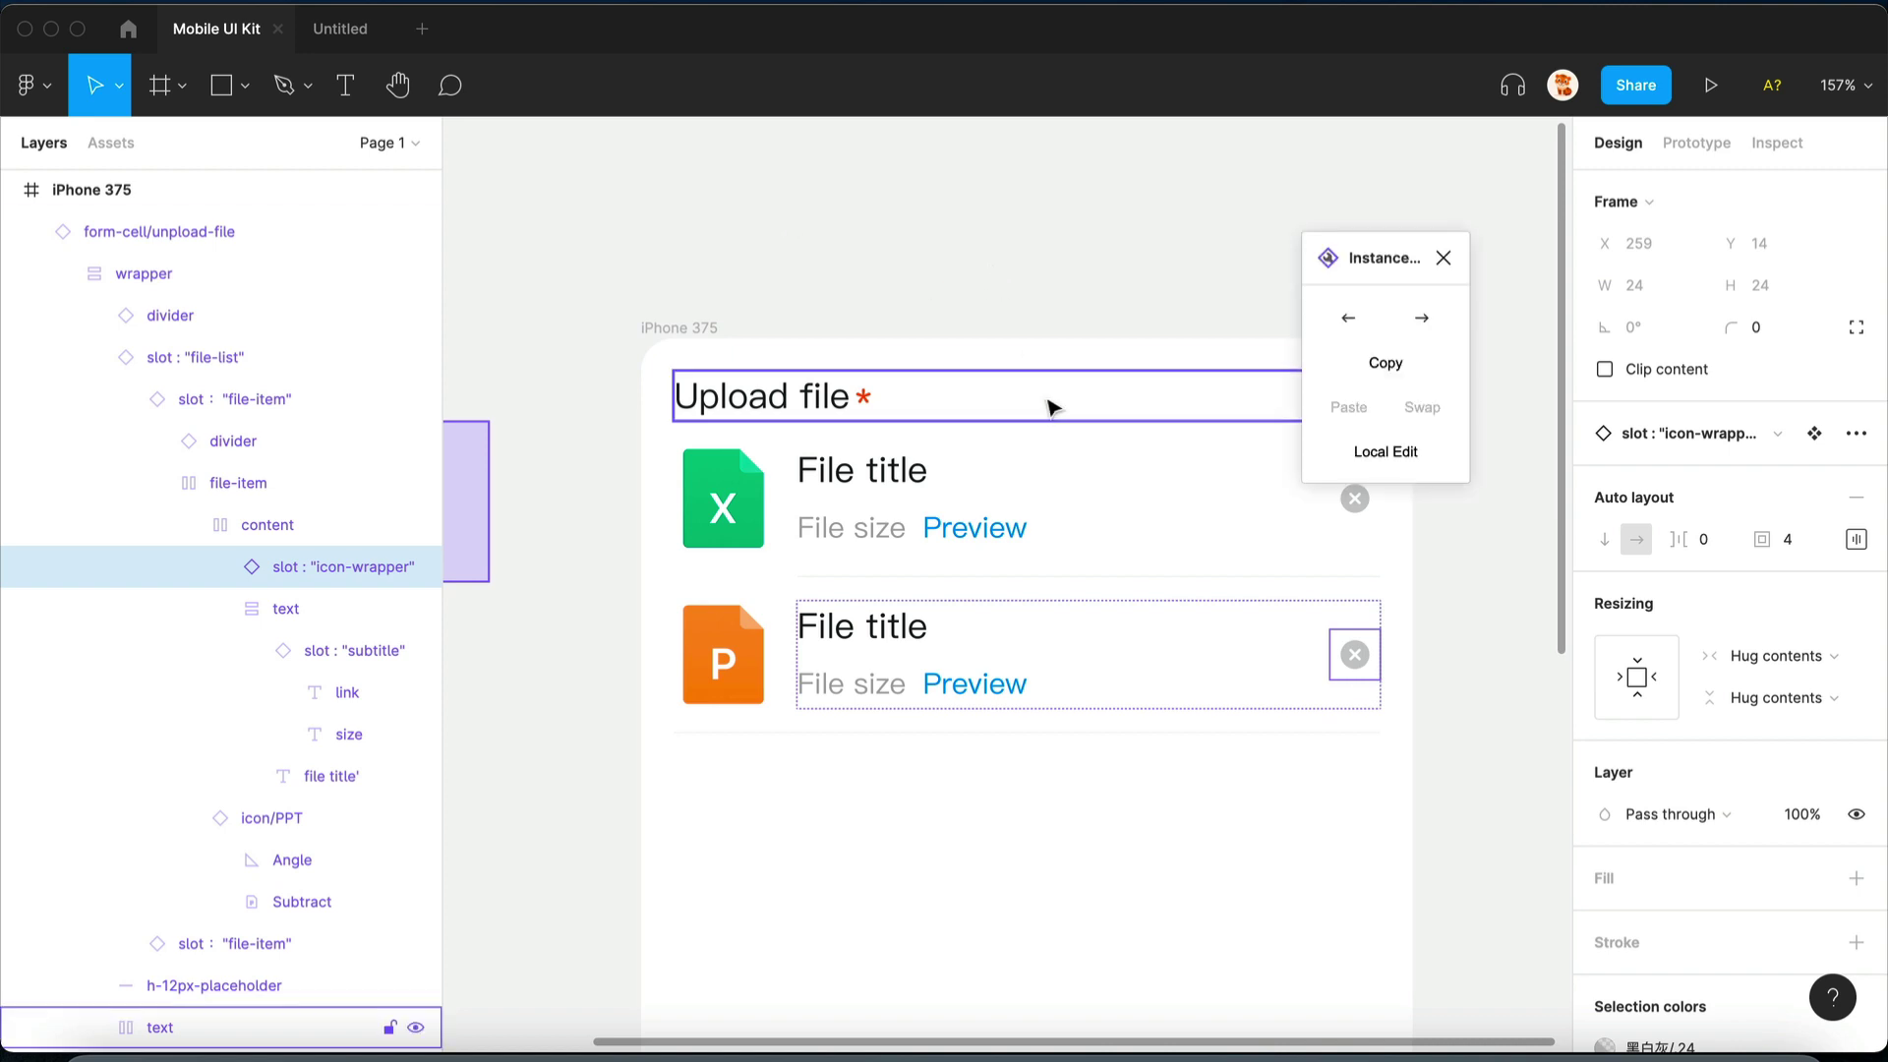
left_click(1081, 475)
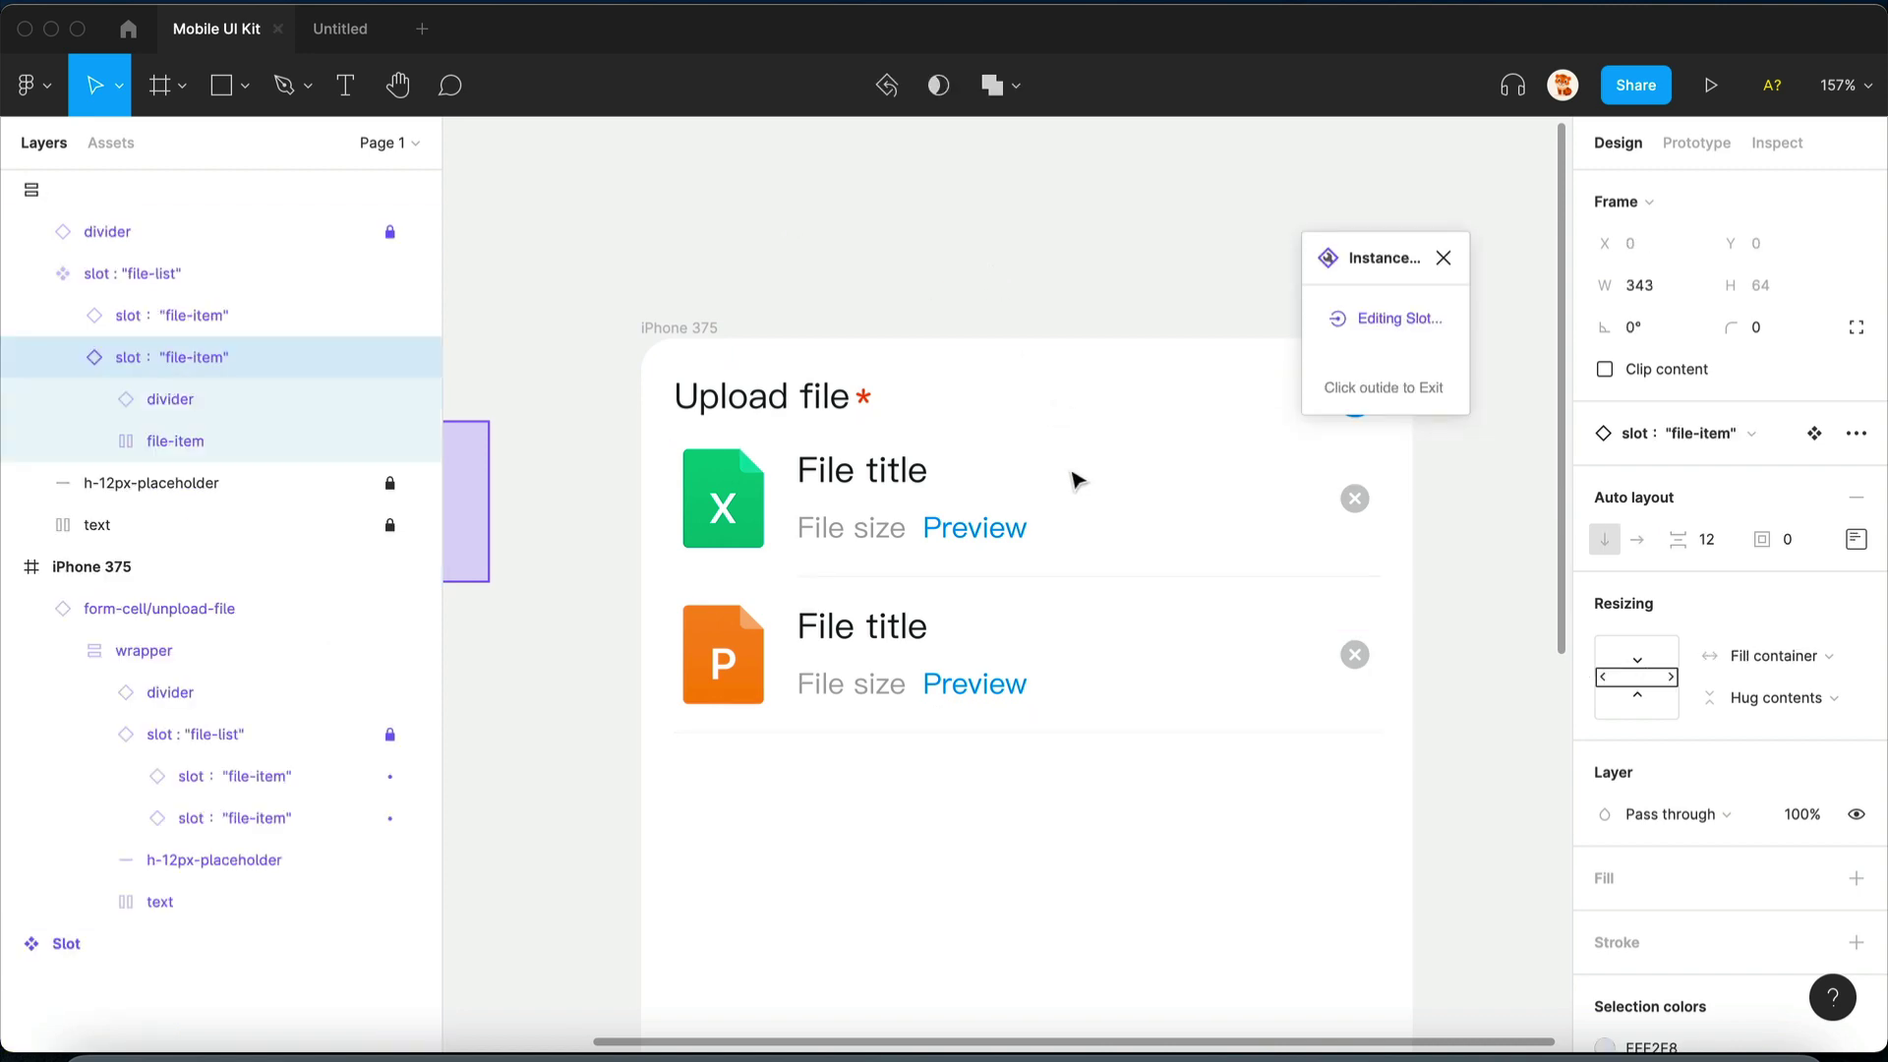
key("super+d")
key("super+d")
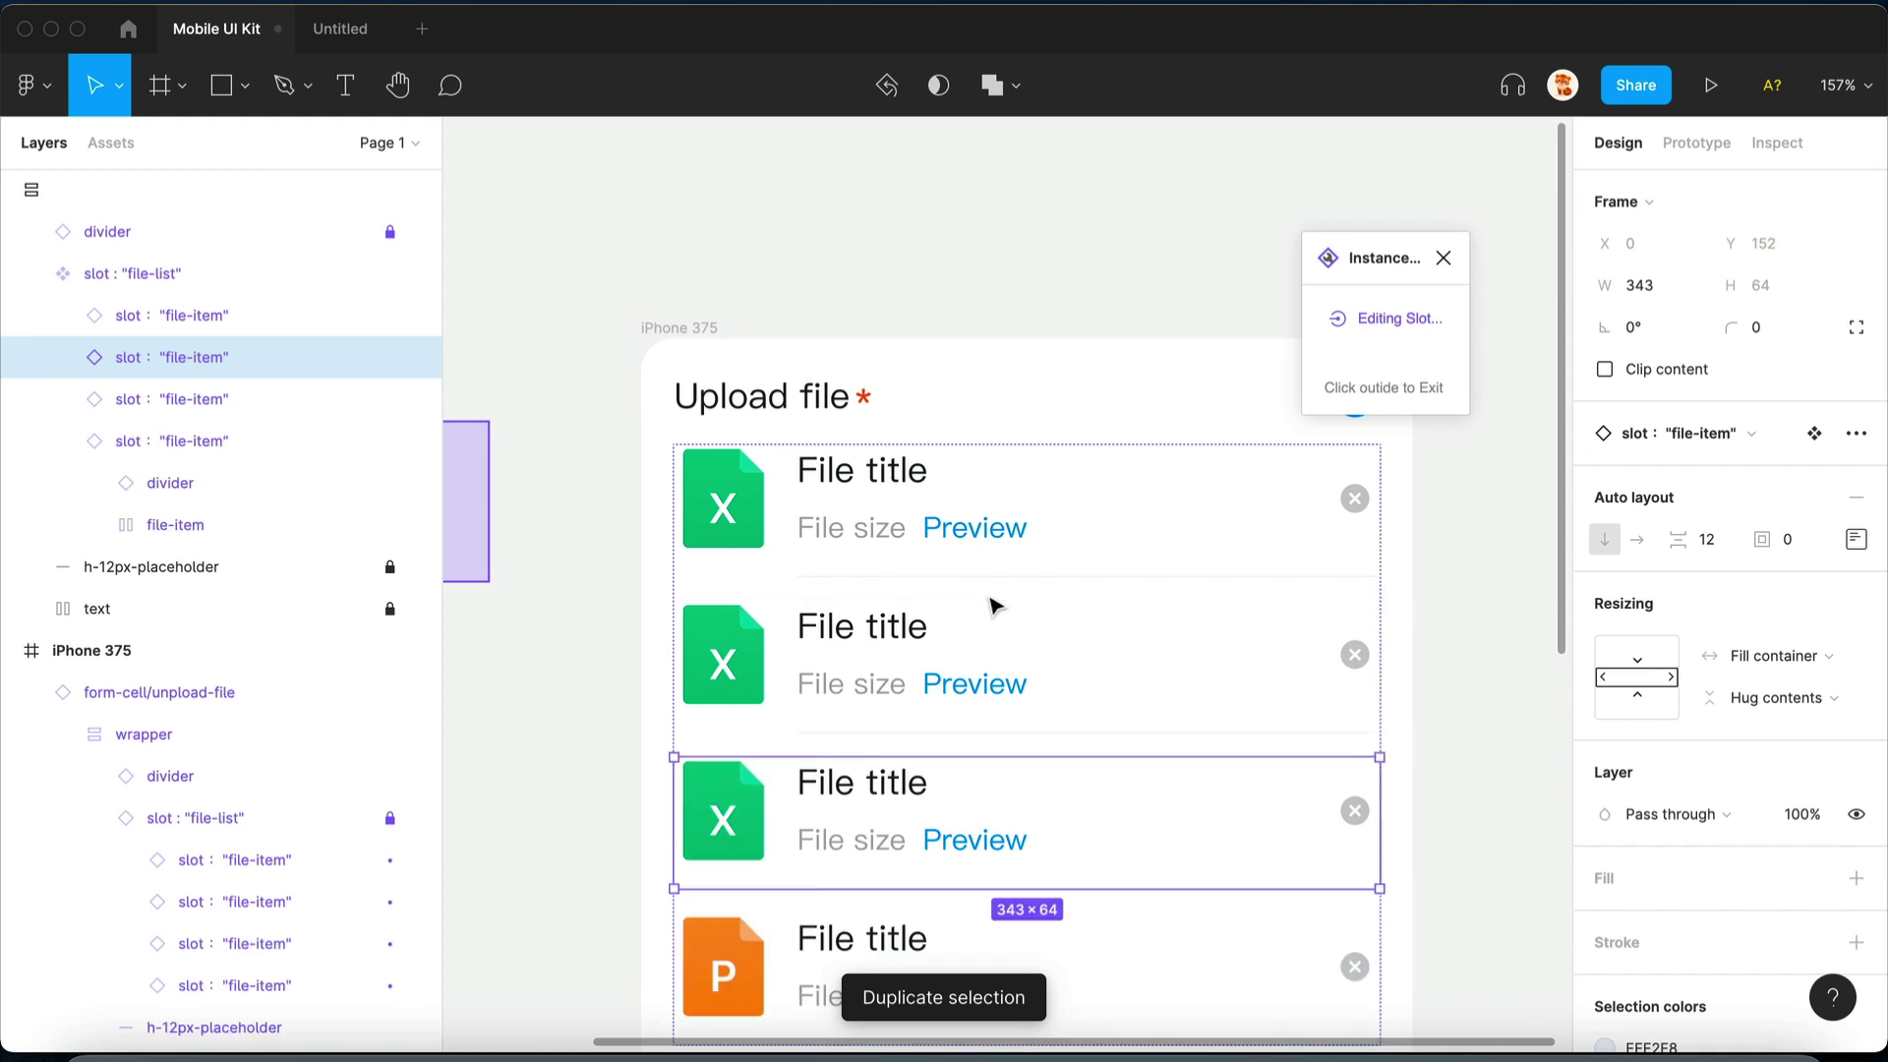
left_click(981, 293)
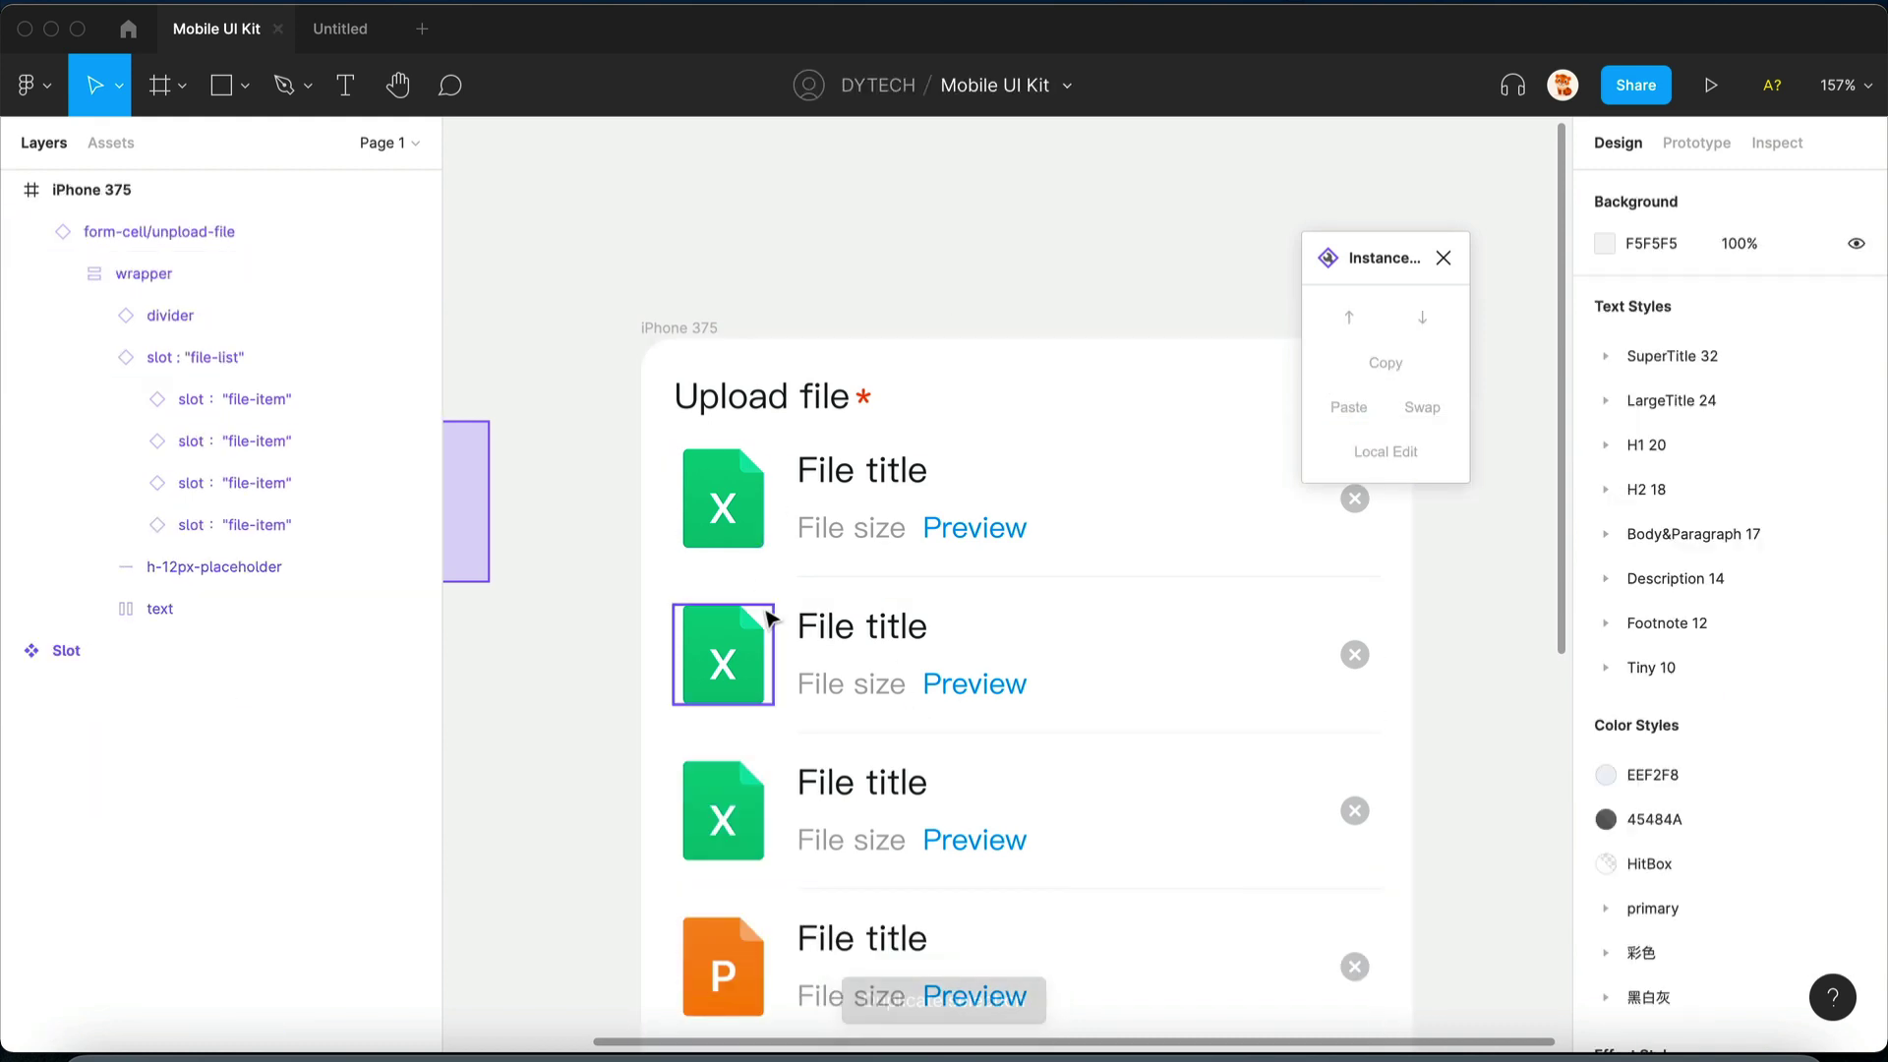
- Swap the second file item's Excel icon for the Image icon and move it after the text content
left_click(723, 654, "super")
left_click(1660, 438)
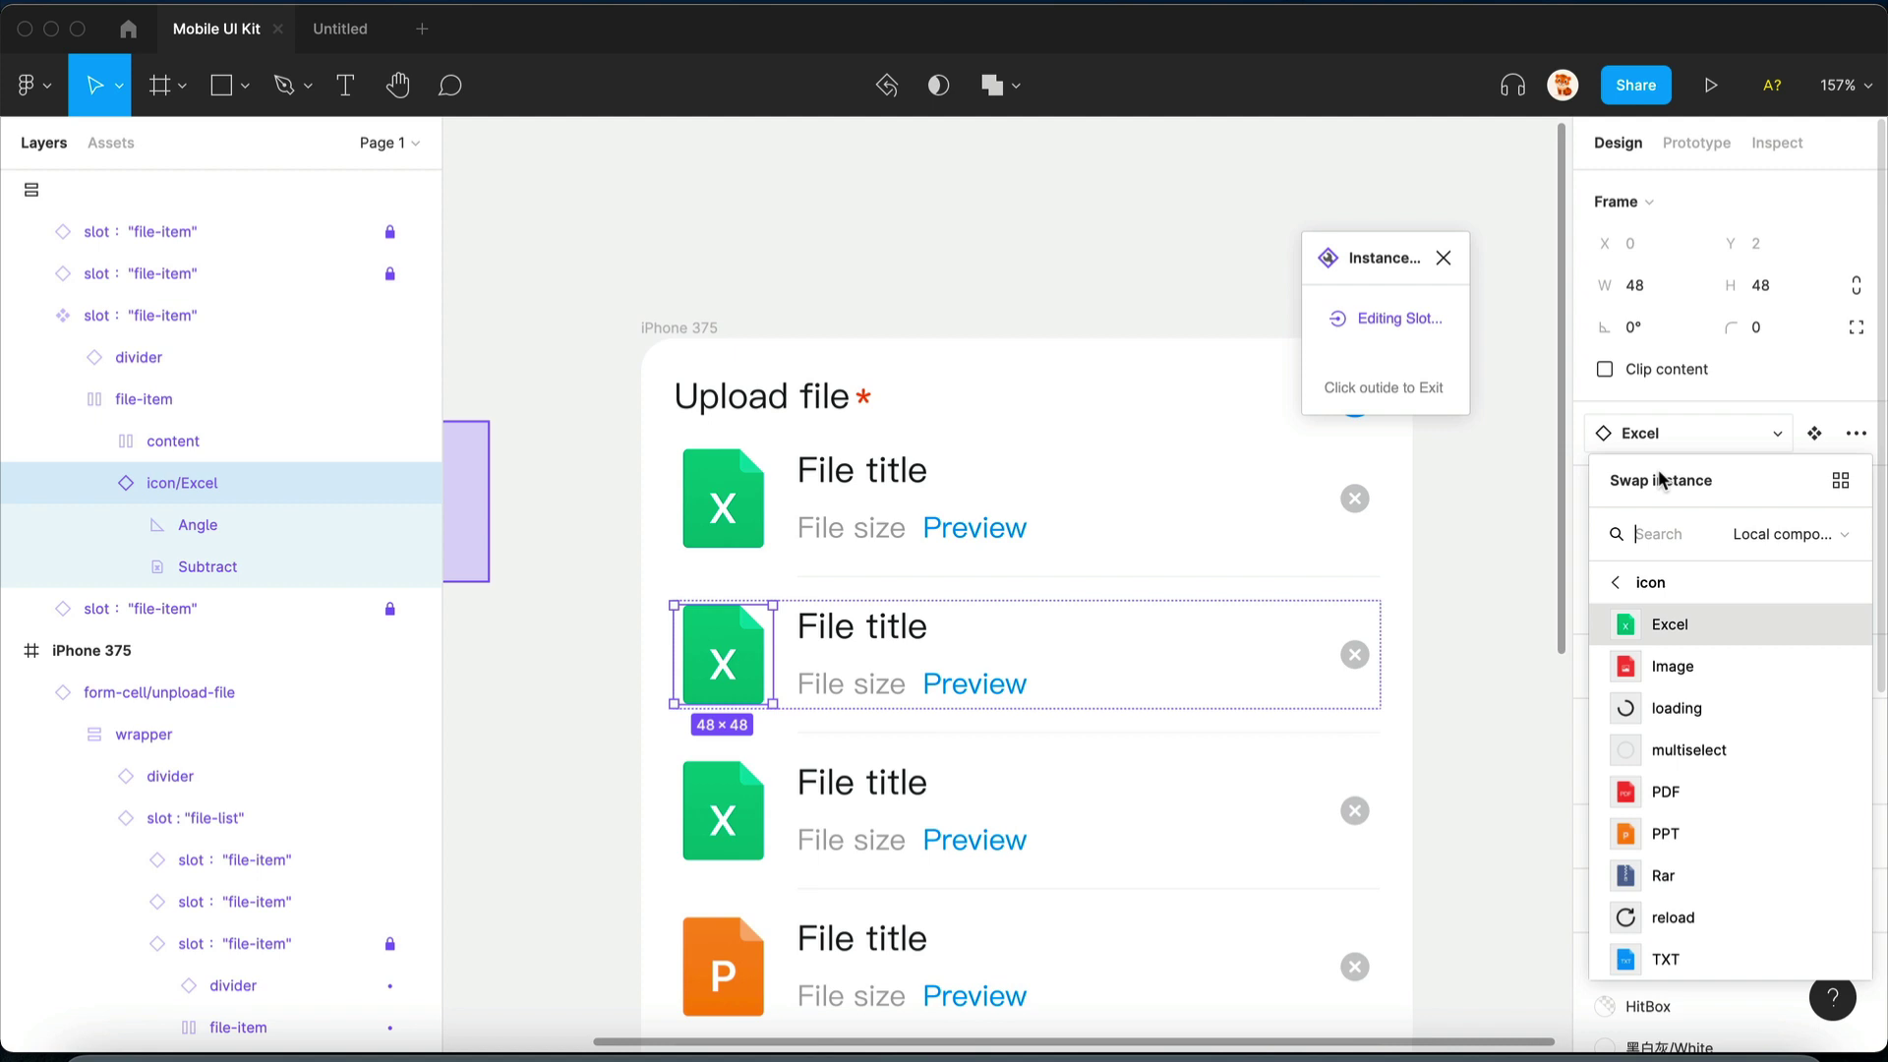
left_click(1669, 664)
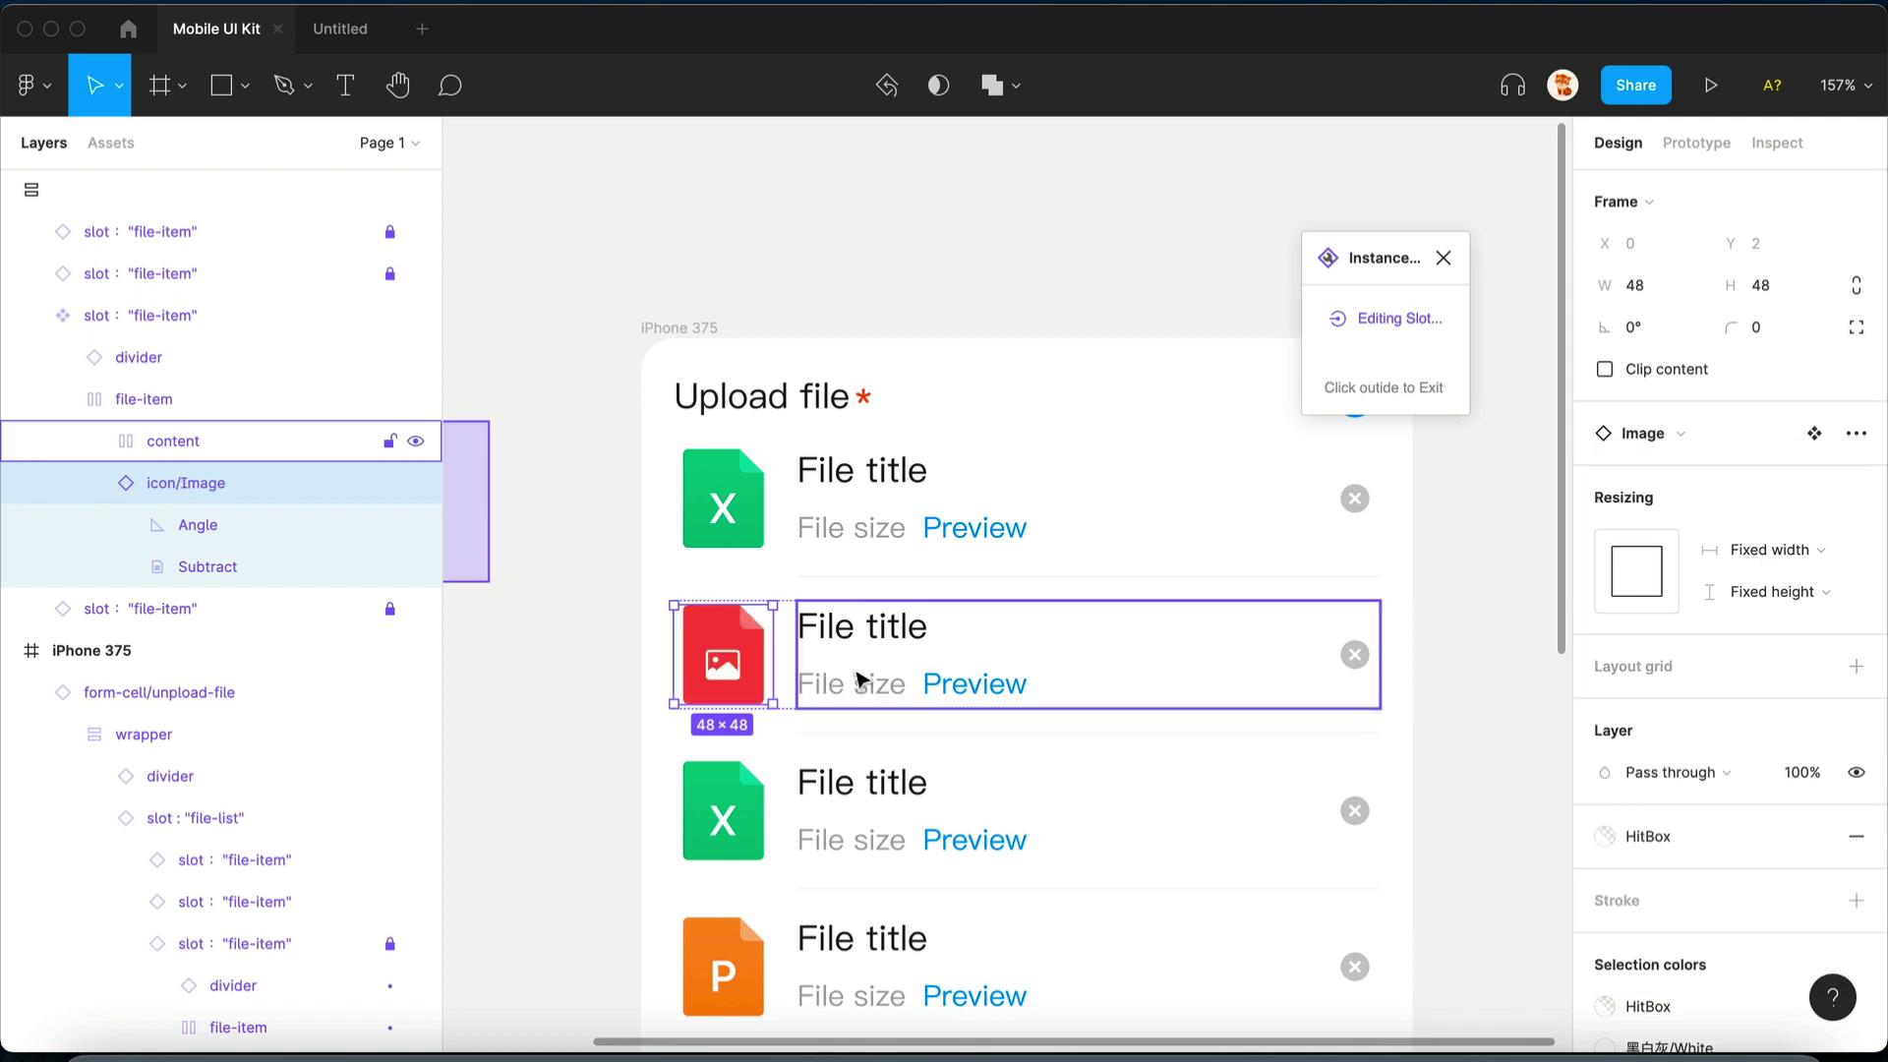
key("Right")
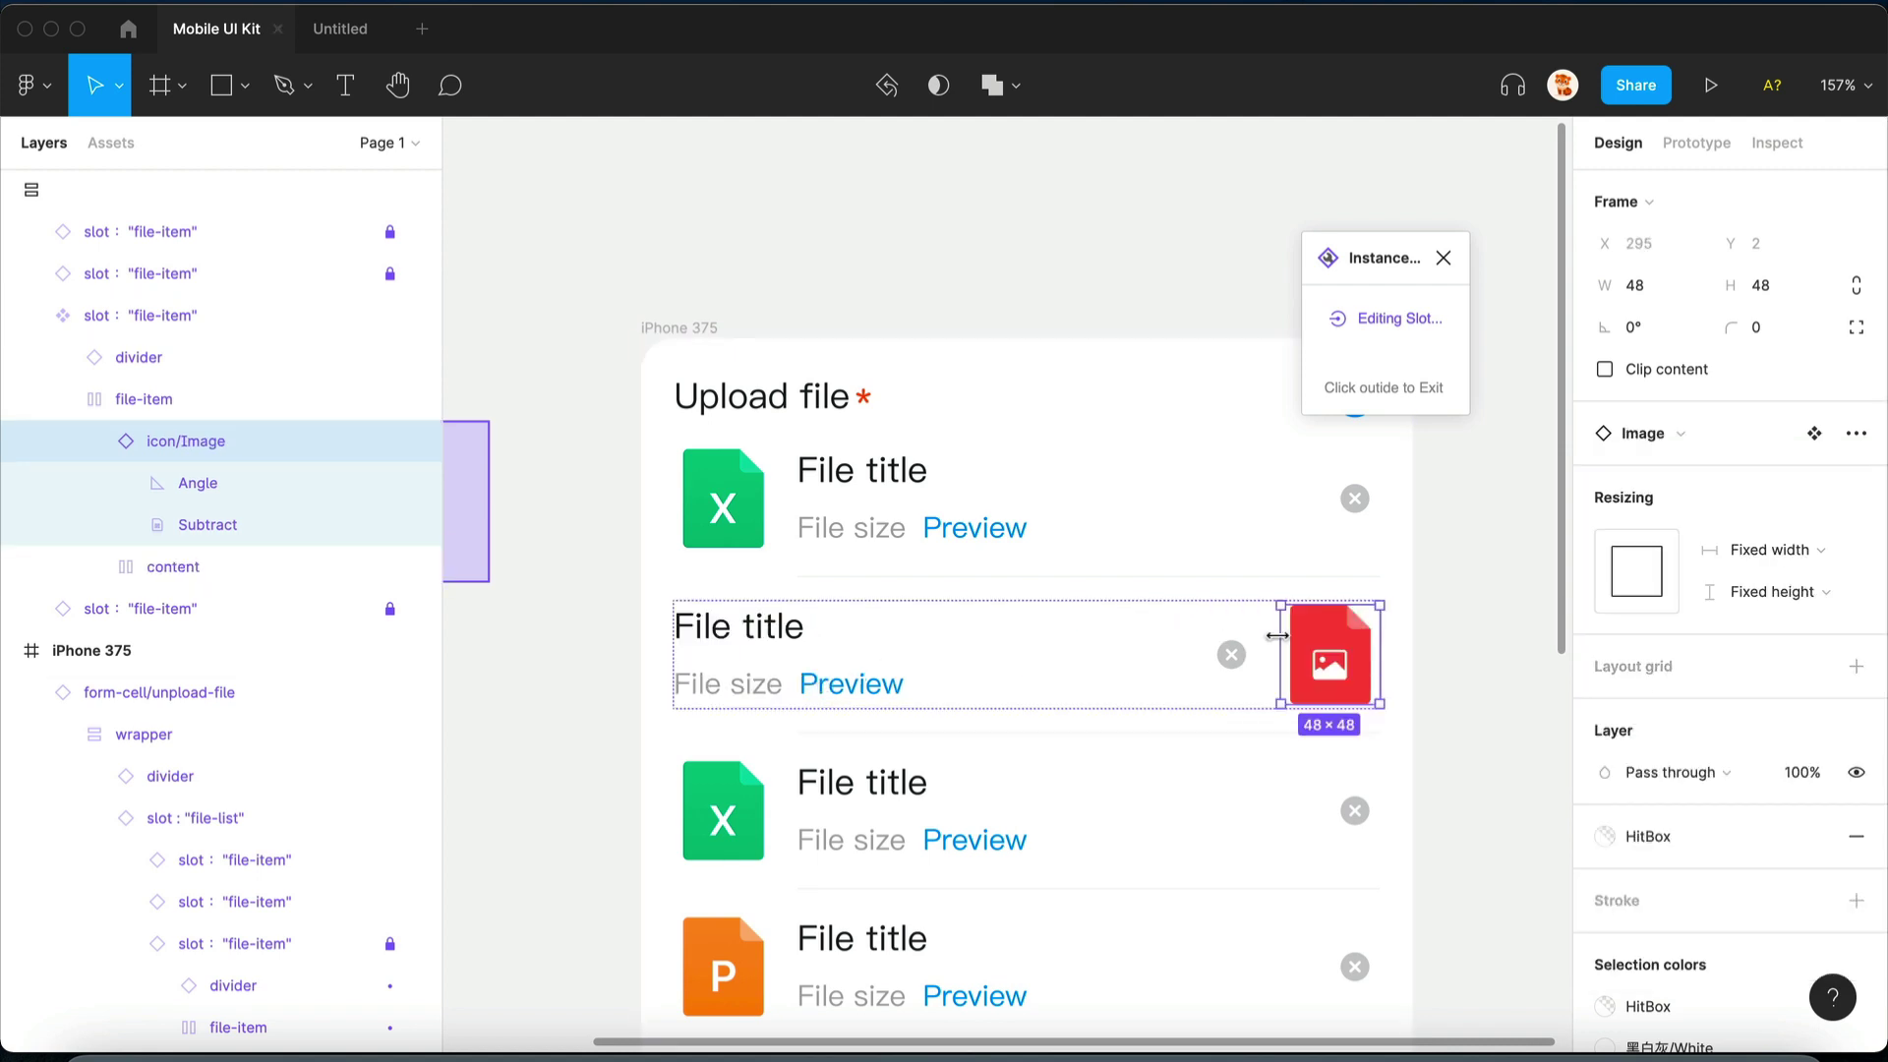
- Move the second item's file title below its subtitle, rotate the subtitle 180°, and close the plugin
left_click(753, 629)
key("Down")
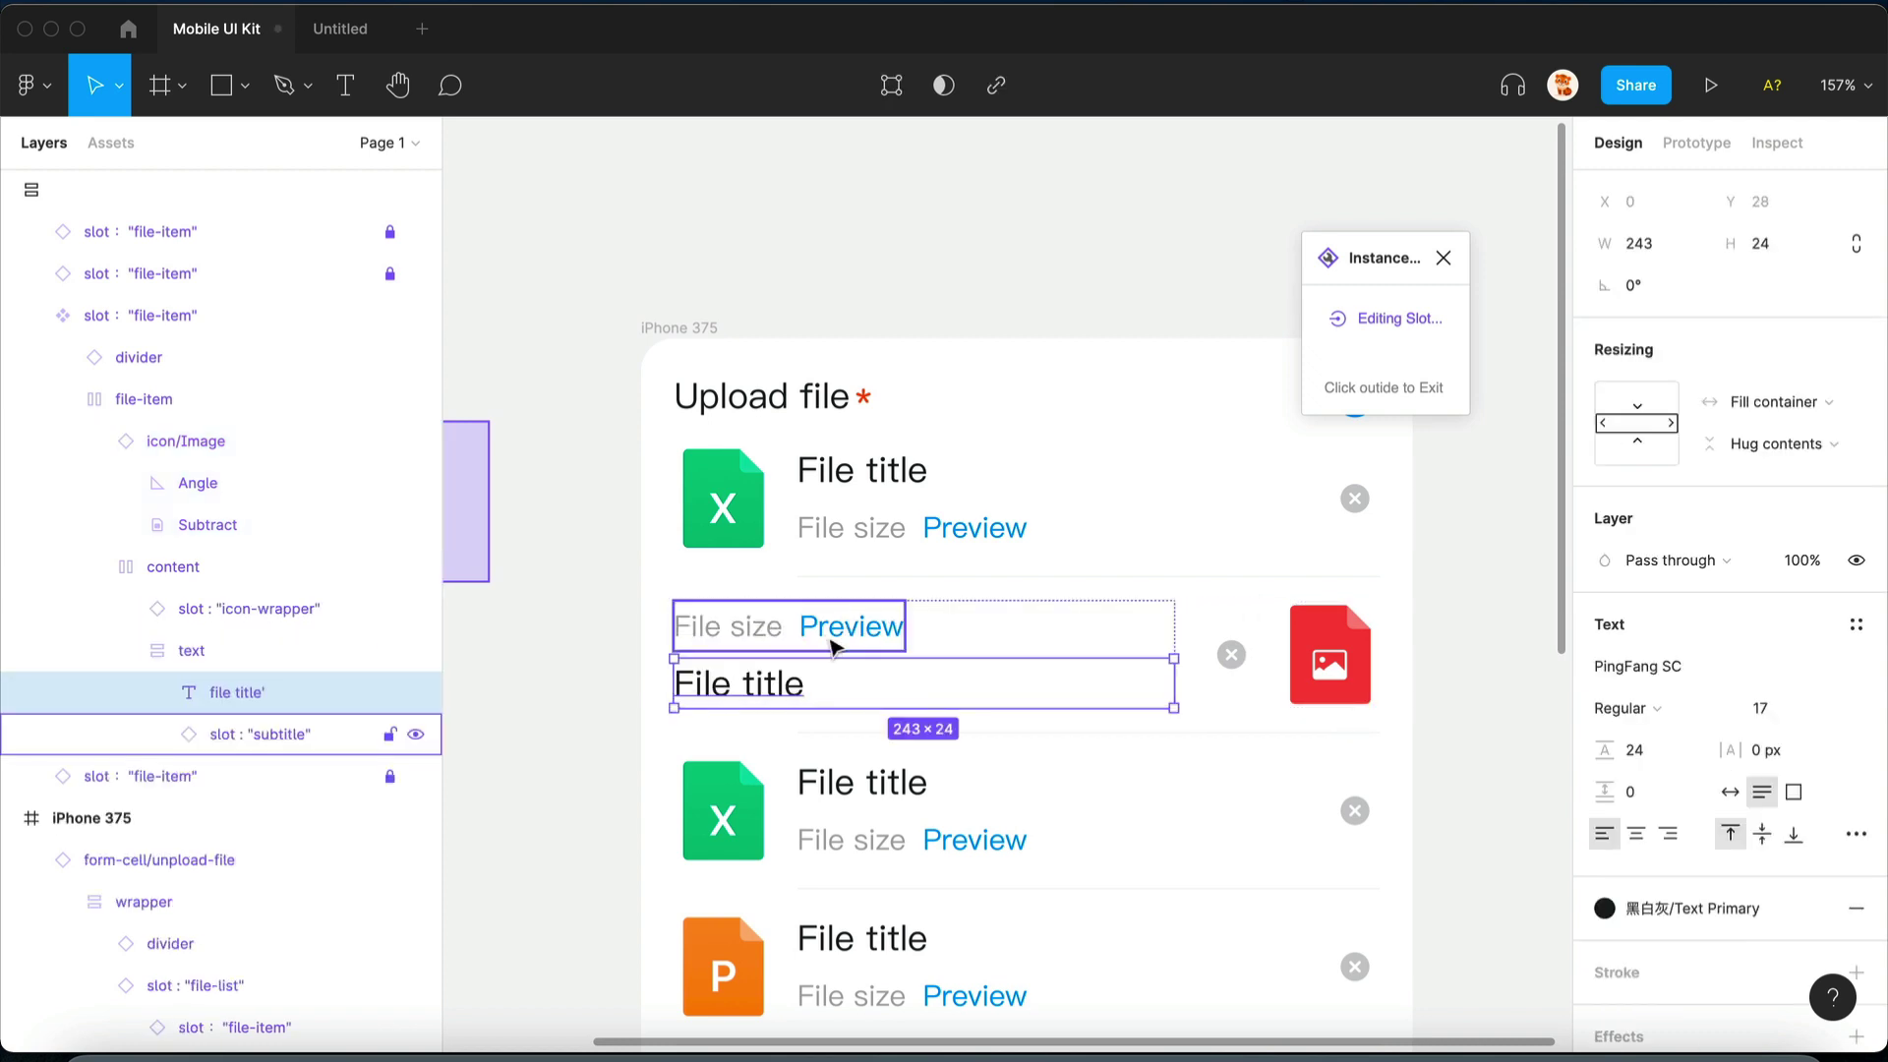
left_click(865, 630)
left_click_drag(920, 602, 695, 636)
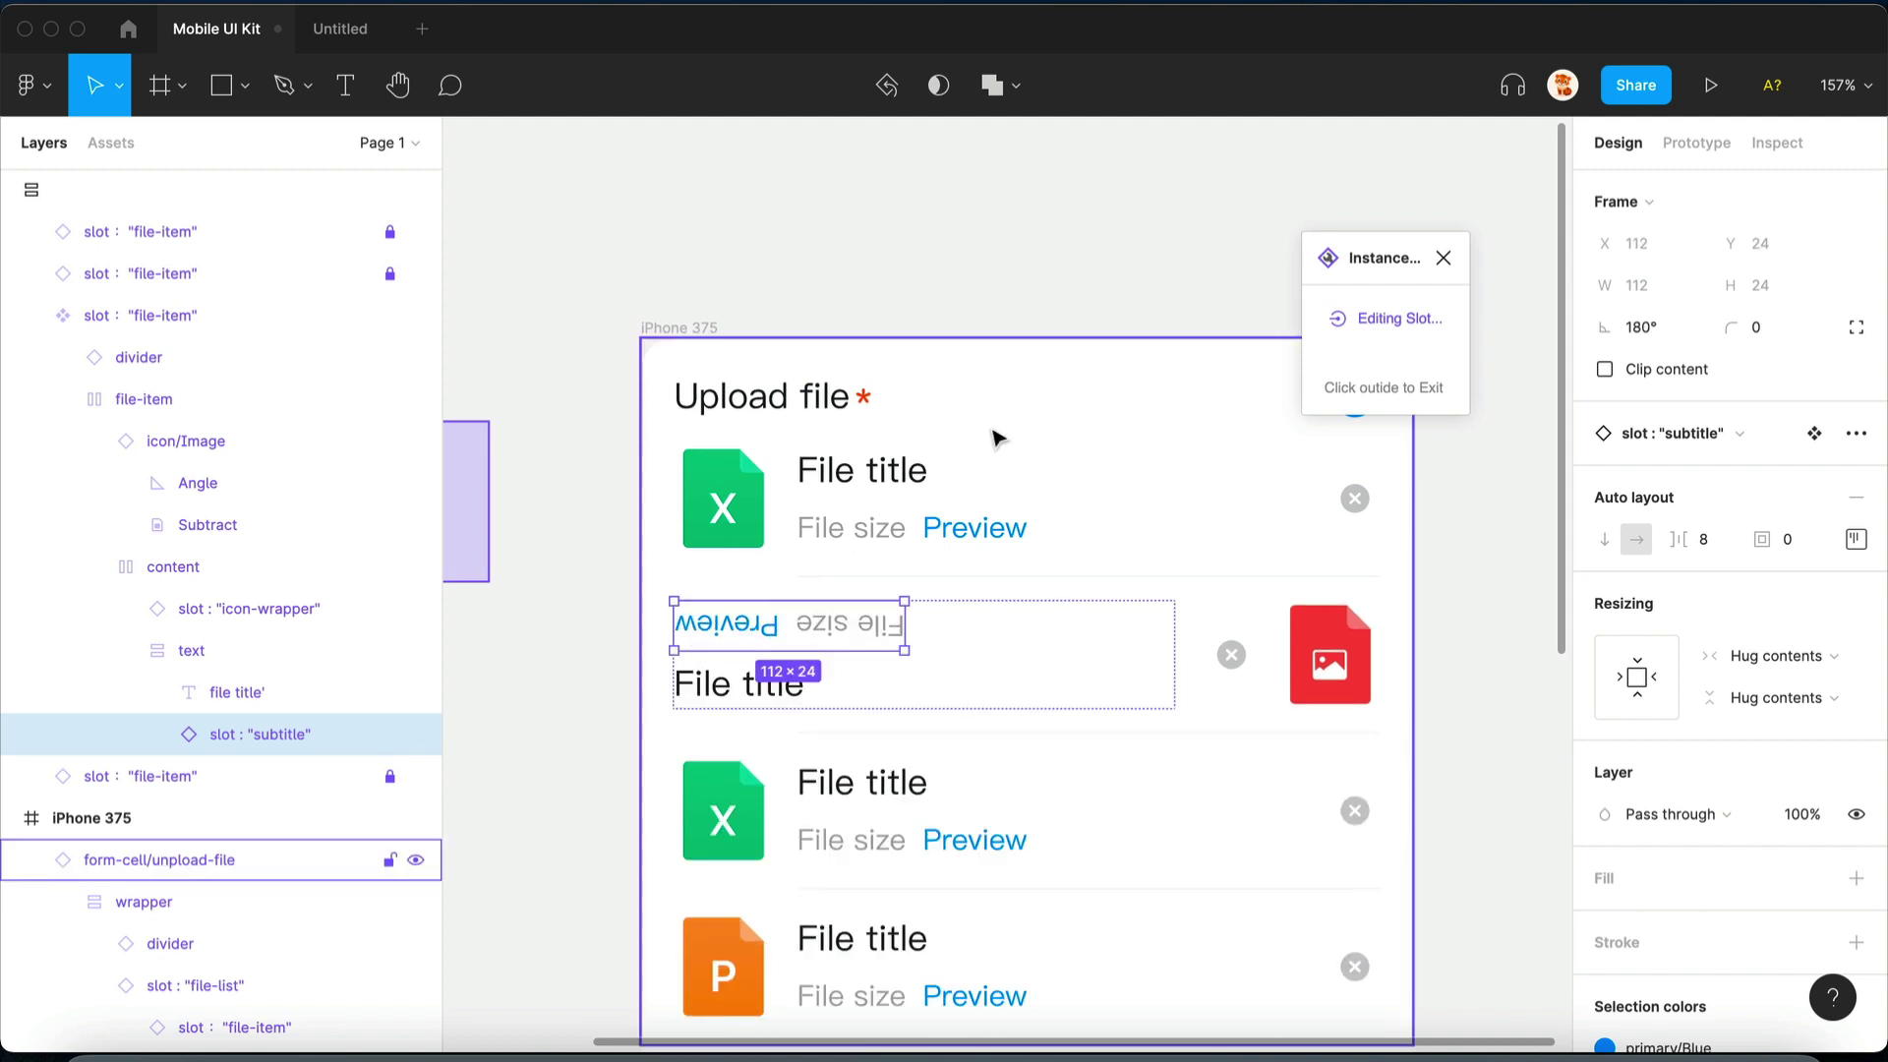
left_click(1062, 290)
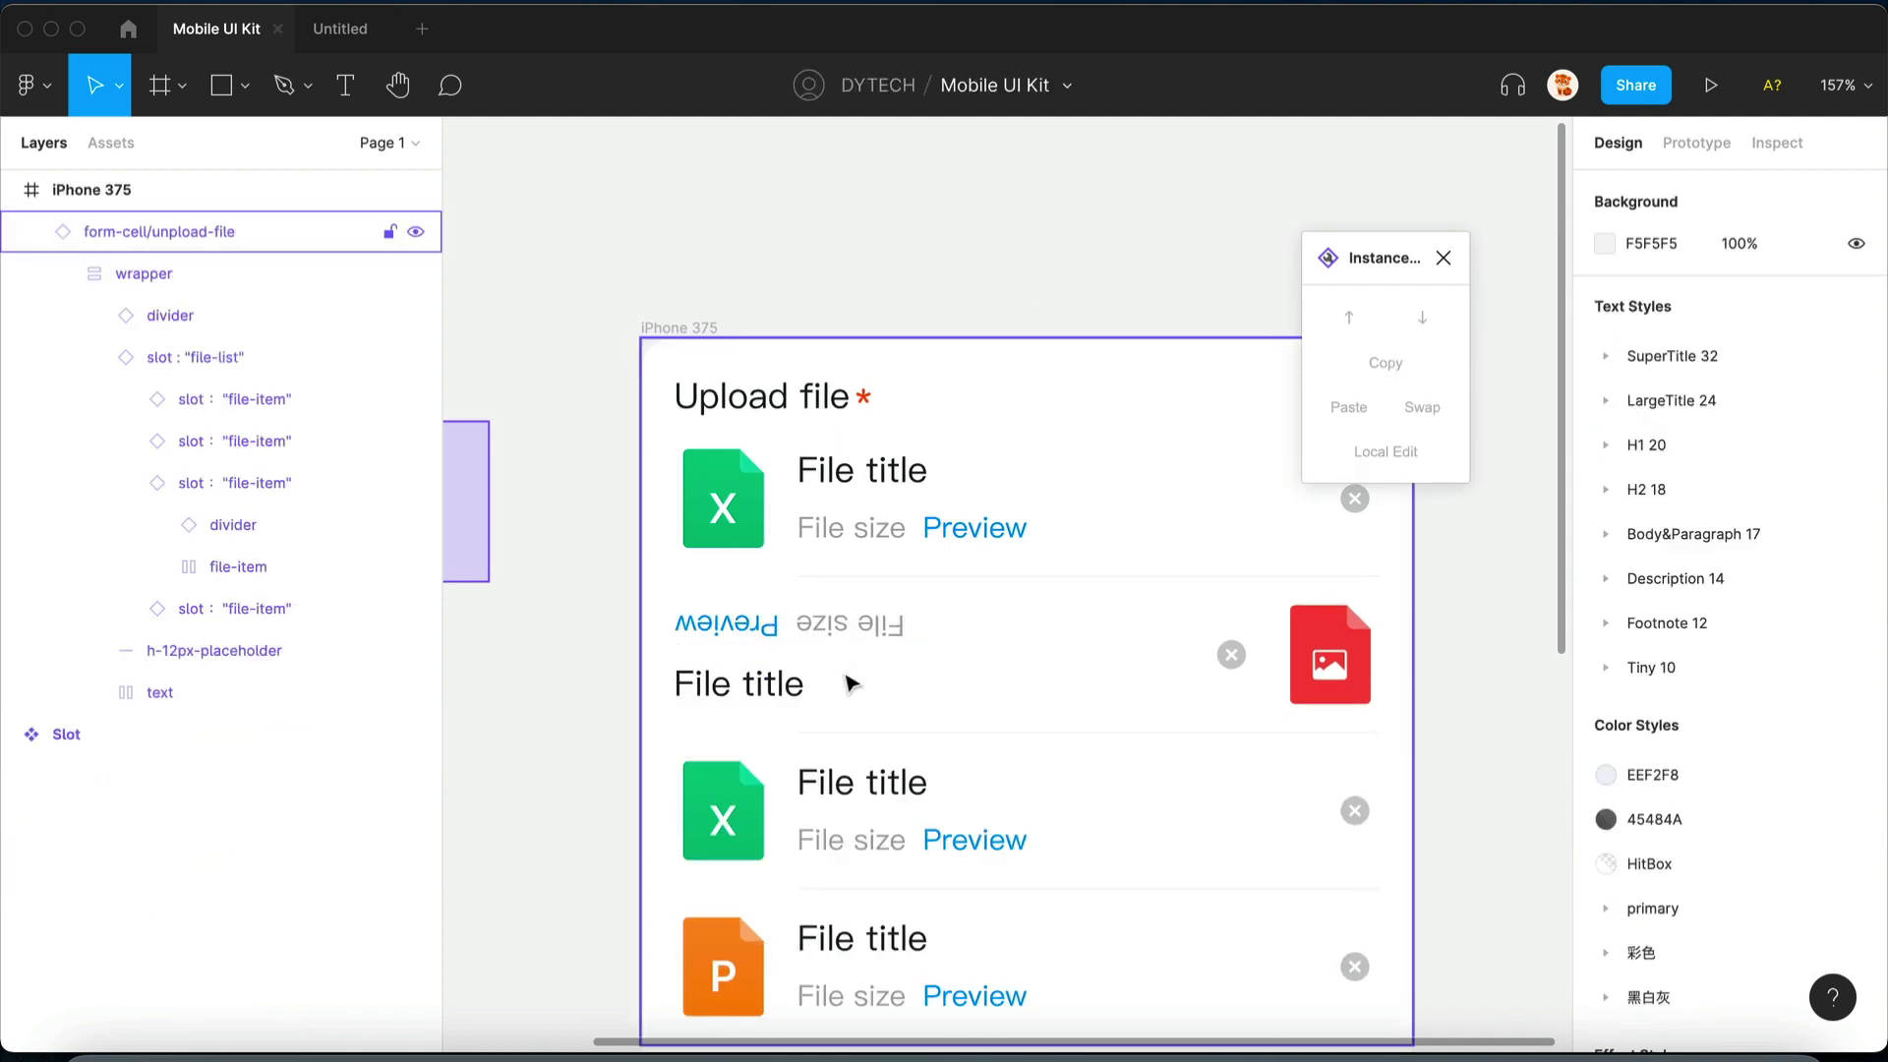
left_click(1444, 256)
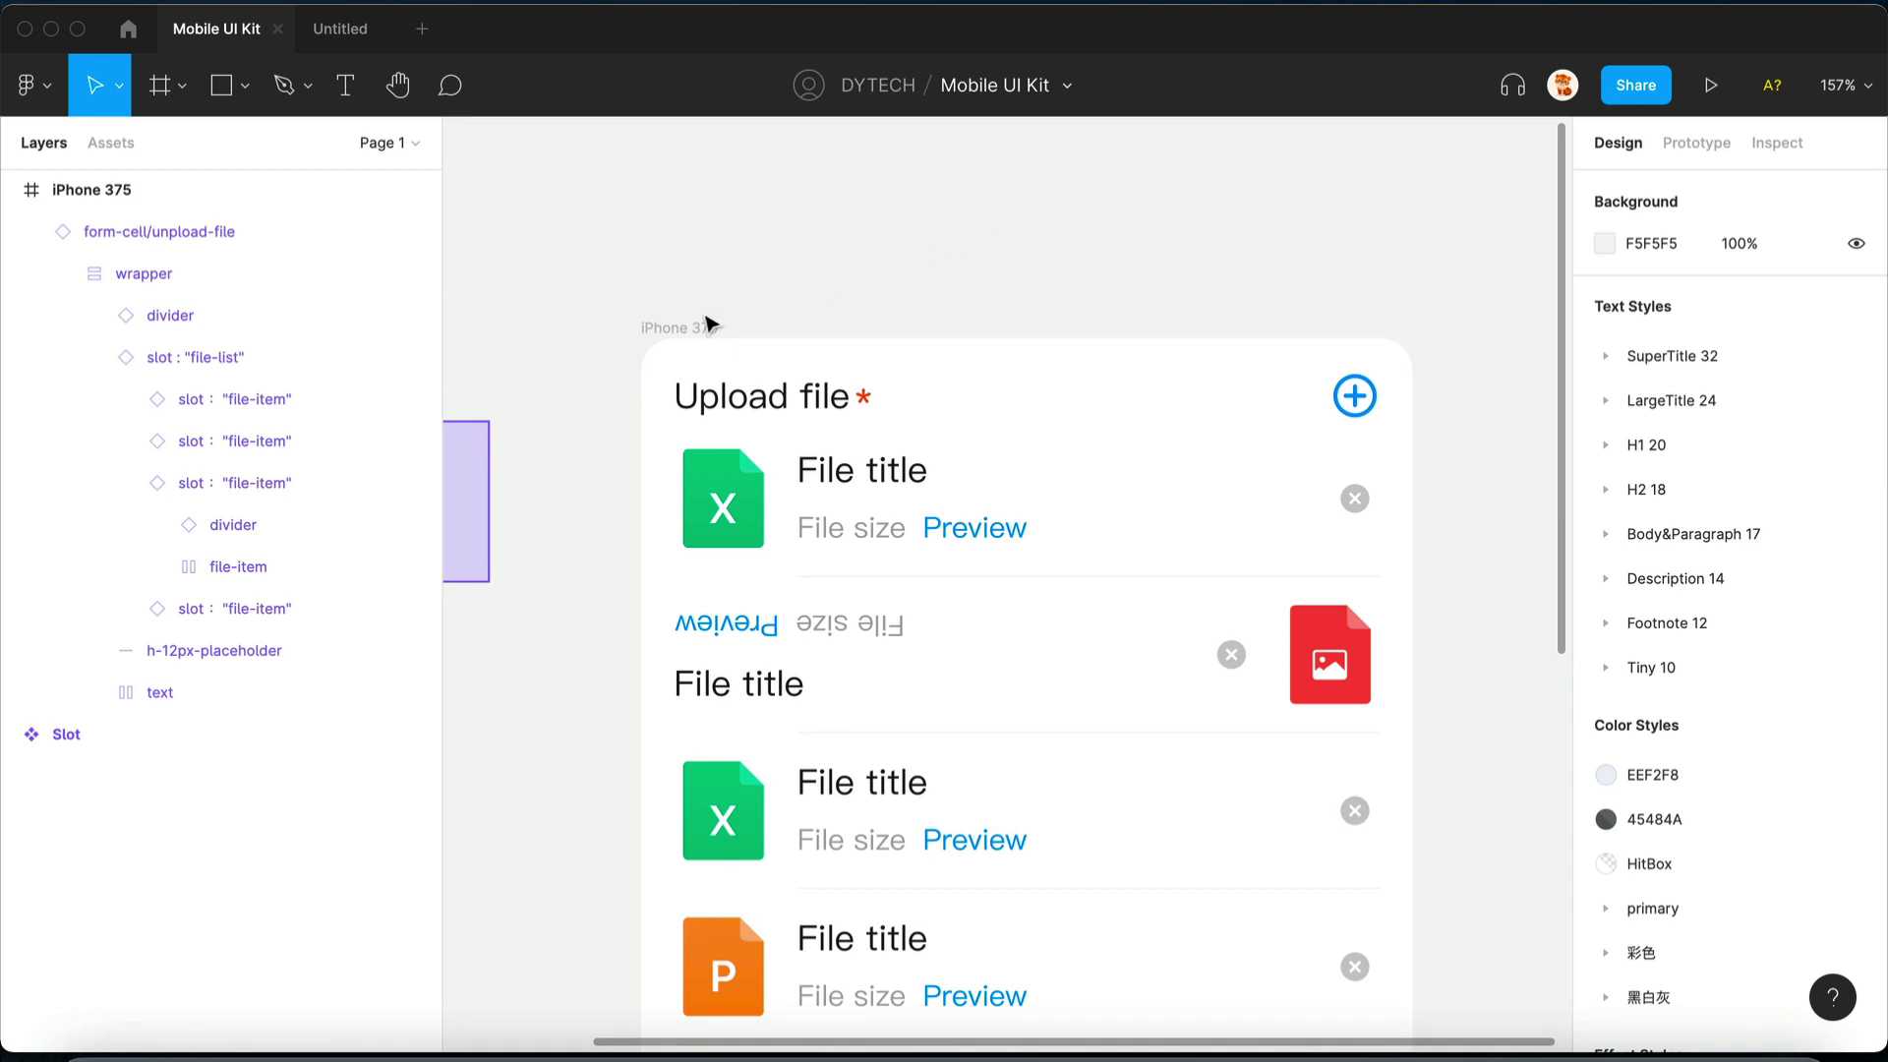
- Turn the upload-file instance's Empty property on and back off
left_click(737, 412)
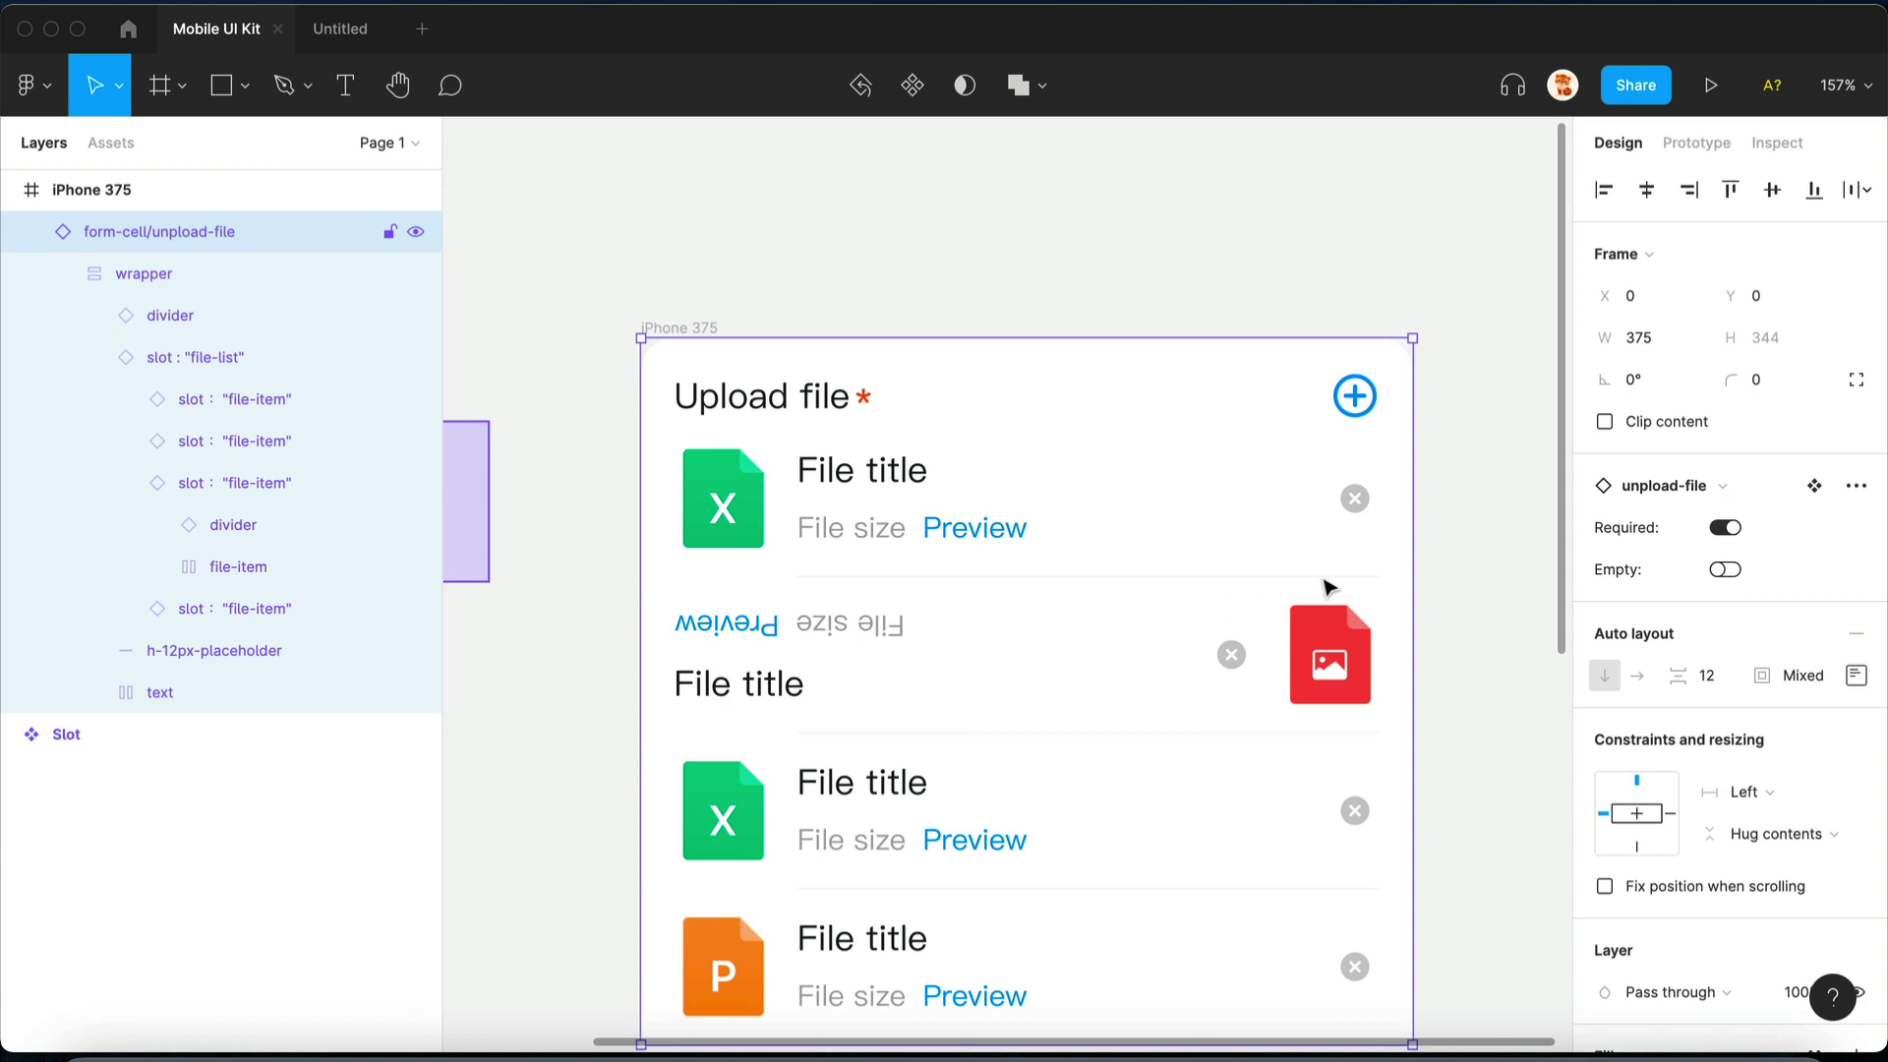
left_click(1728, 571)
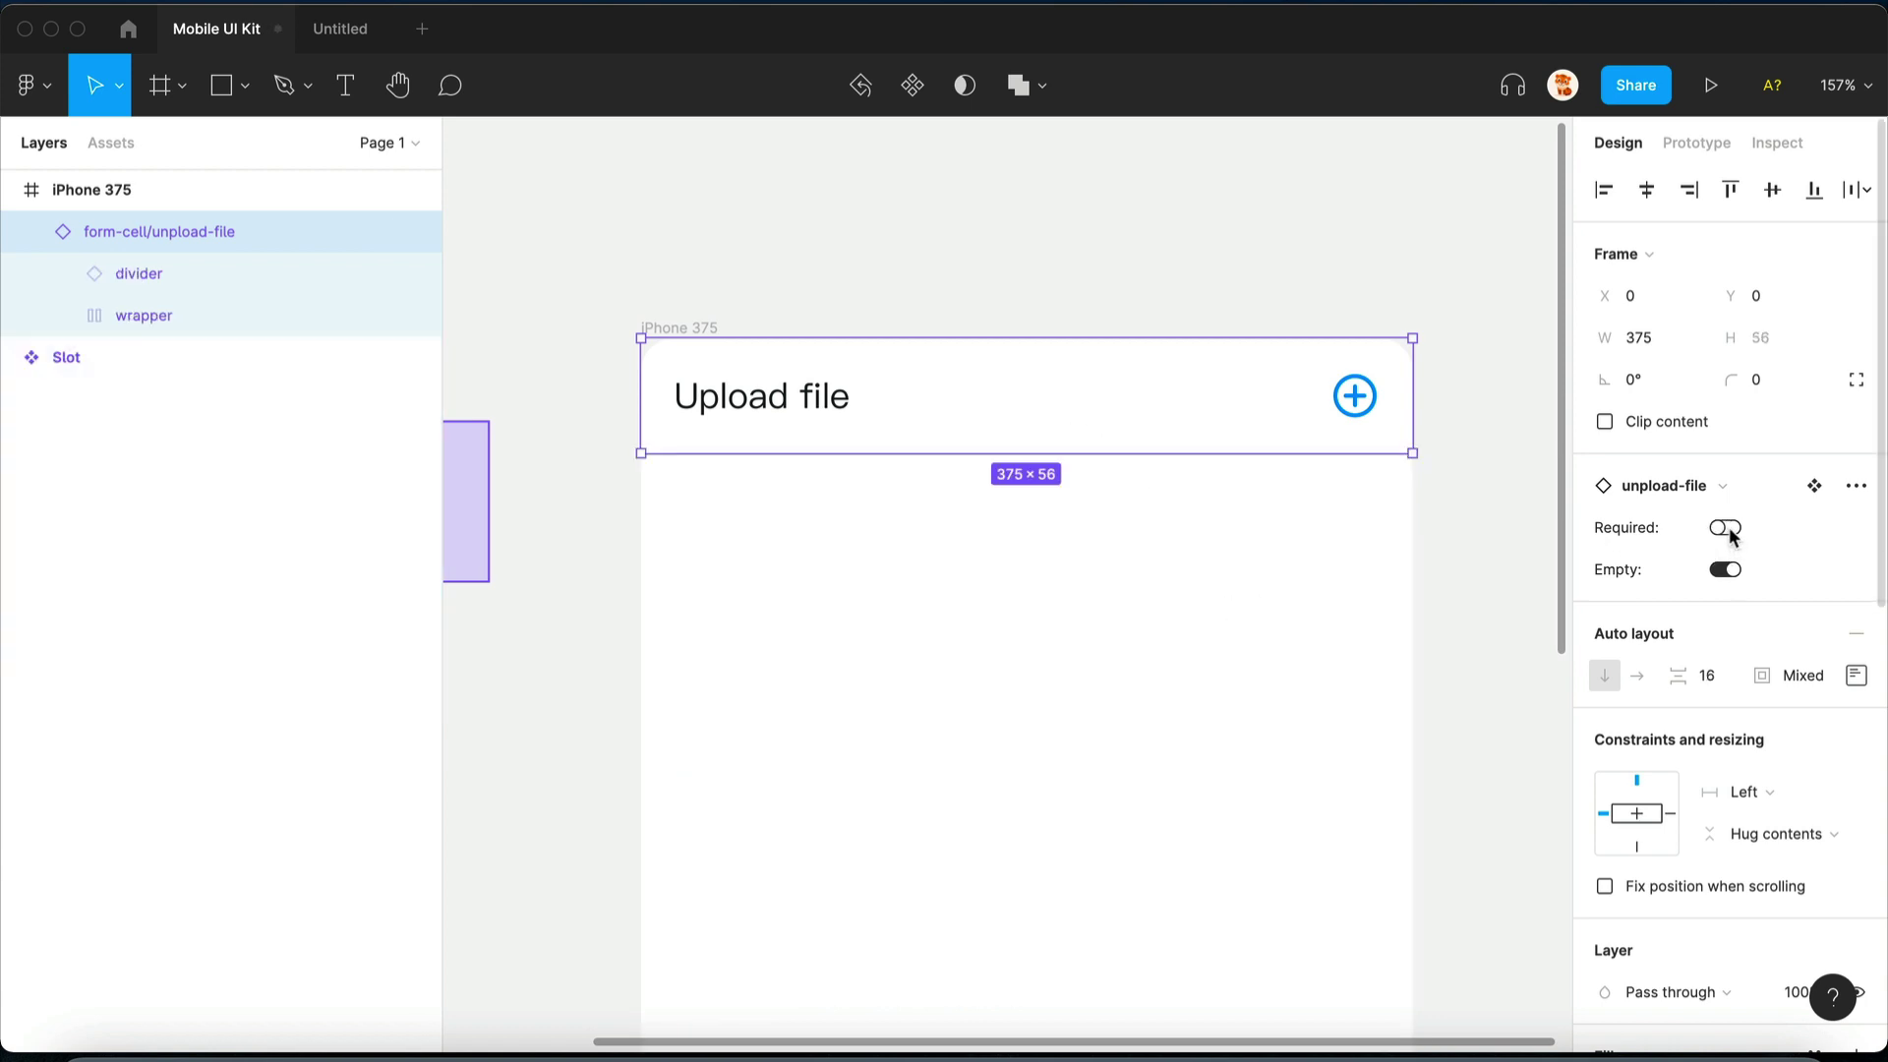
left_click(1726, 570)
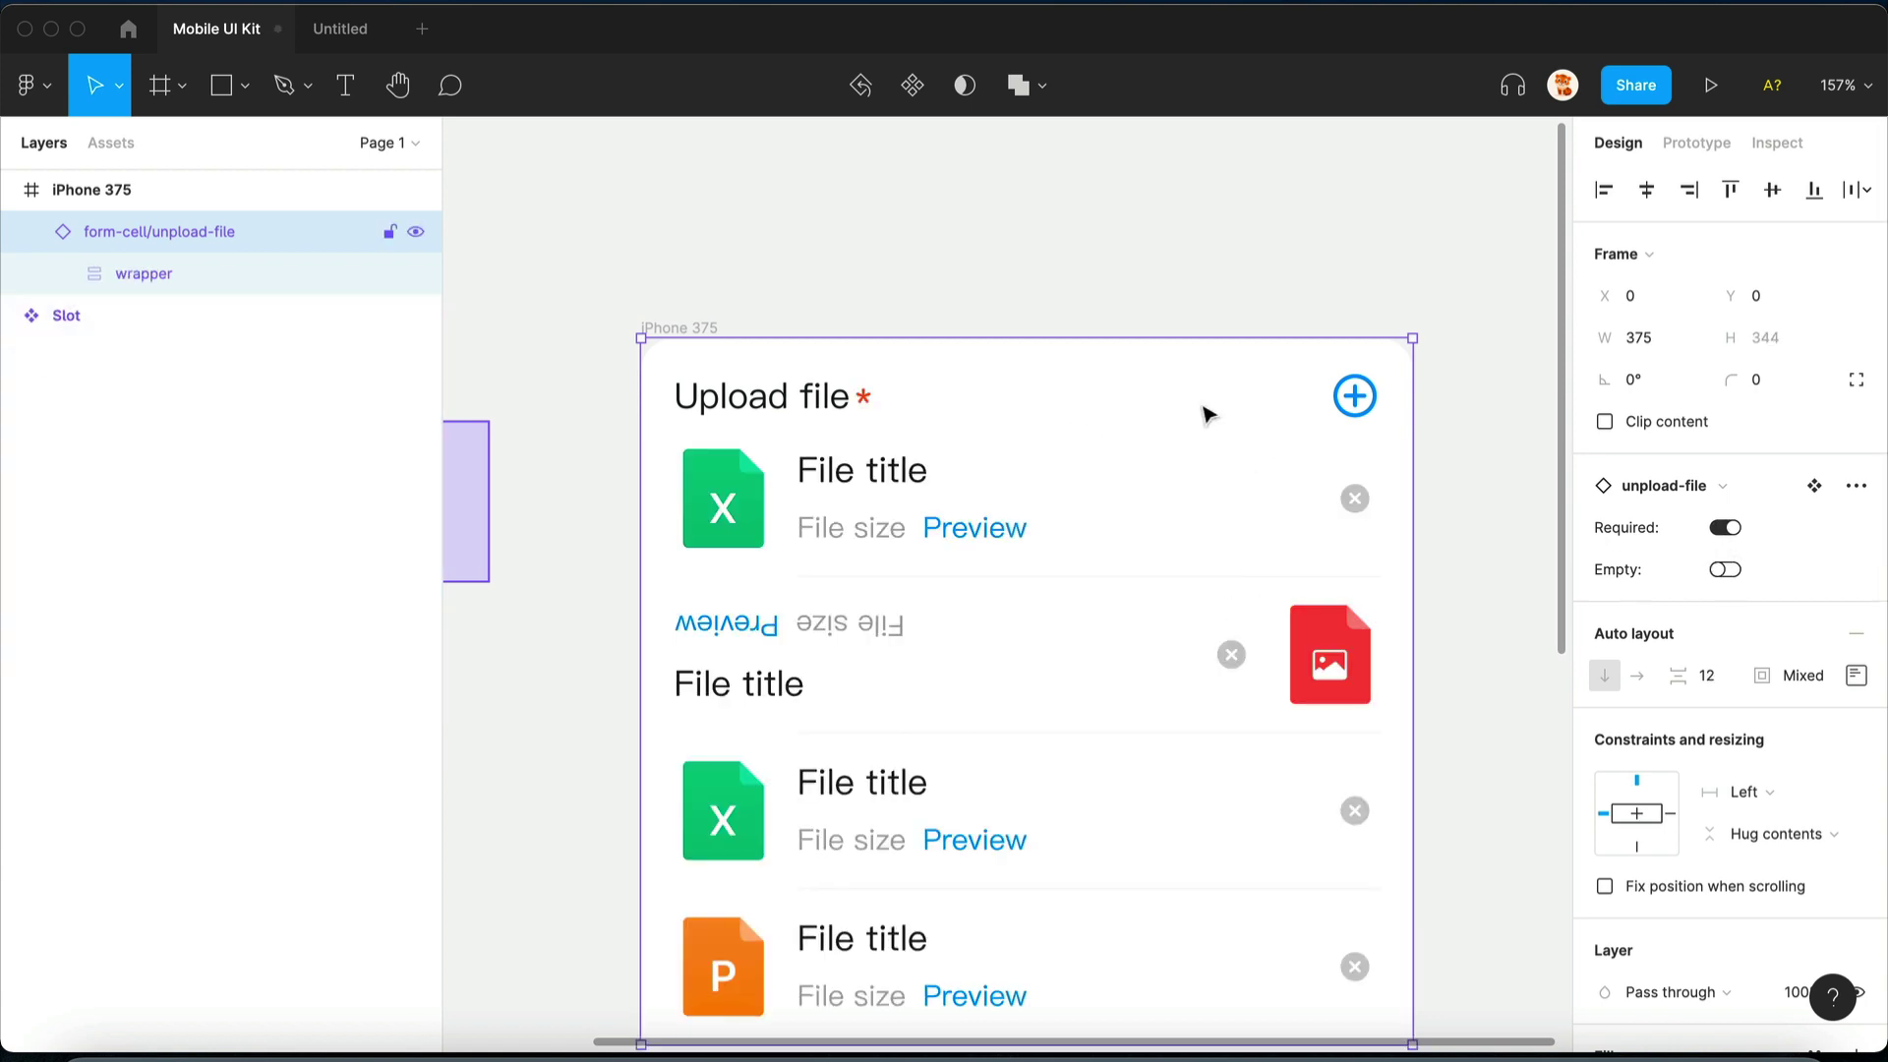
left_click(979, 291)
- Run the instance plugin again and reorder the upper file items within the file-list slot
key("alt+super+p")
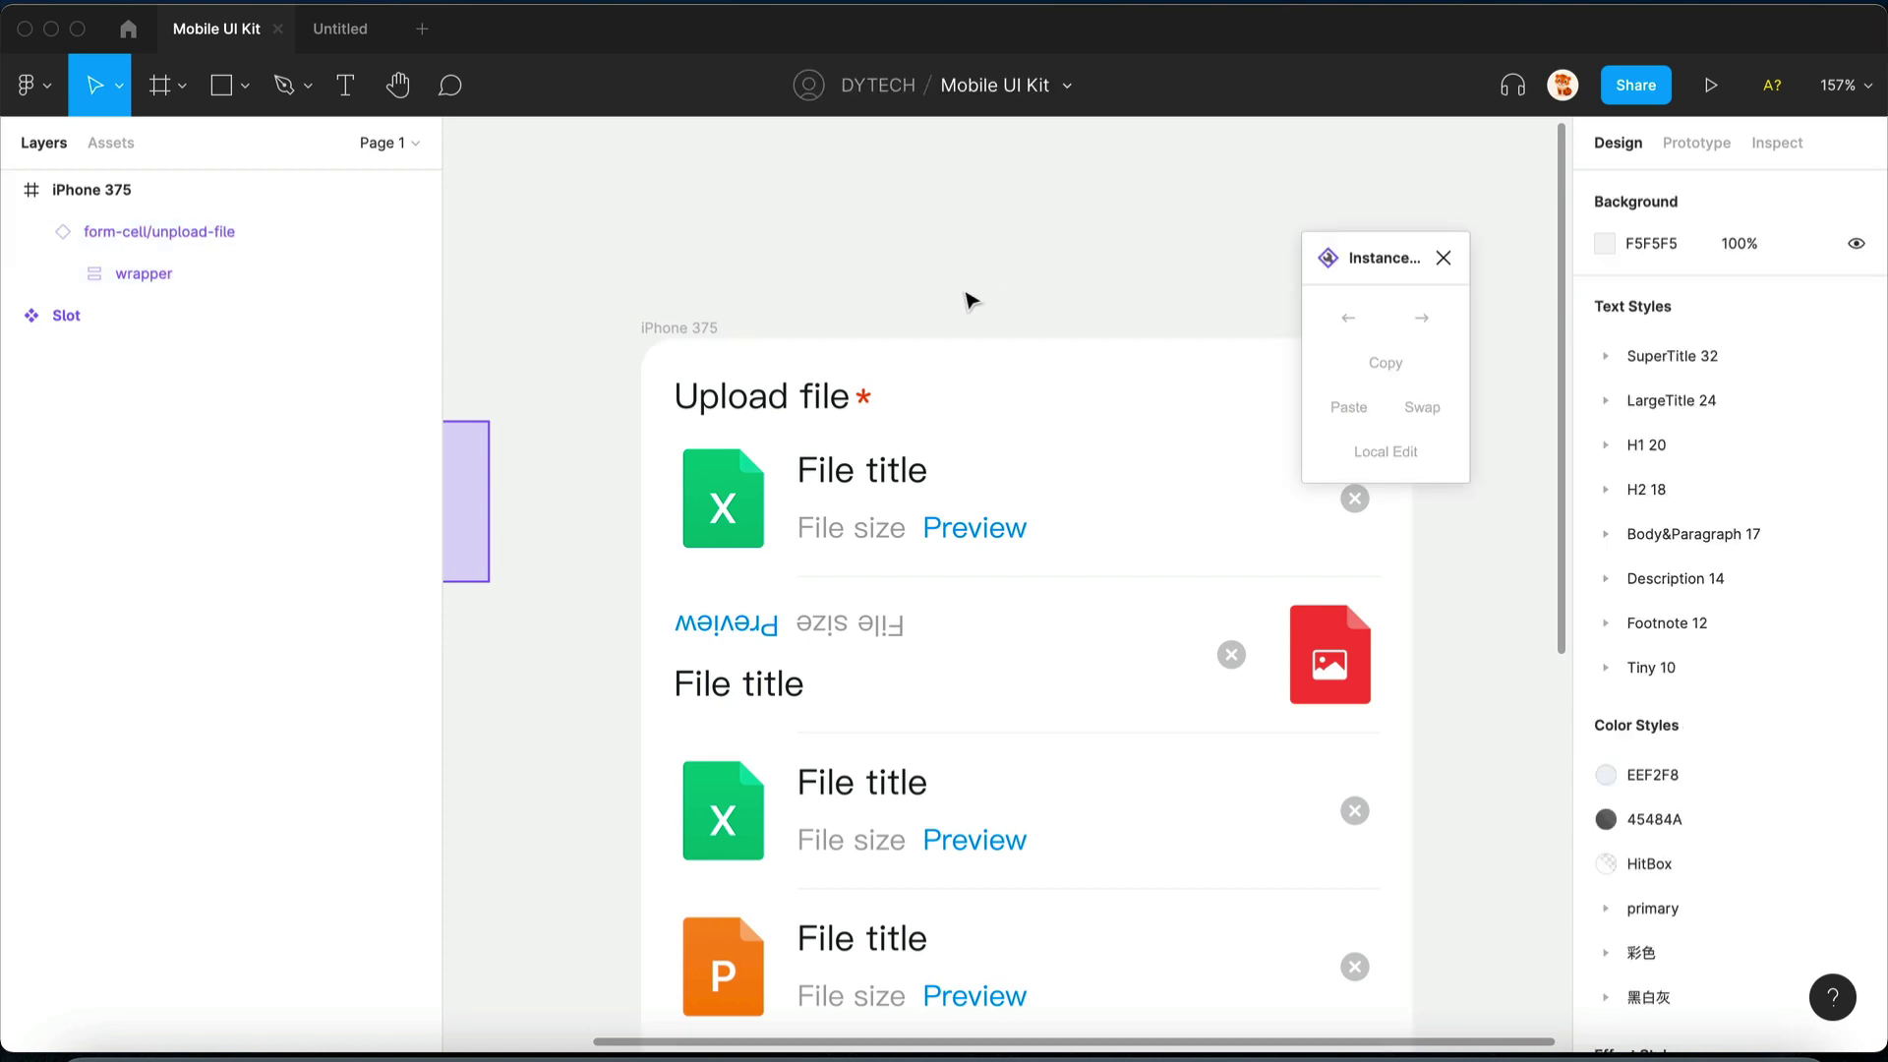
double_click(928, 471)
double_click(929, 476)
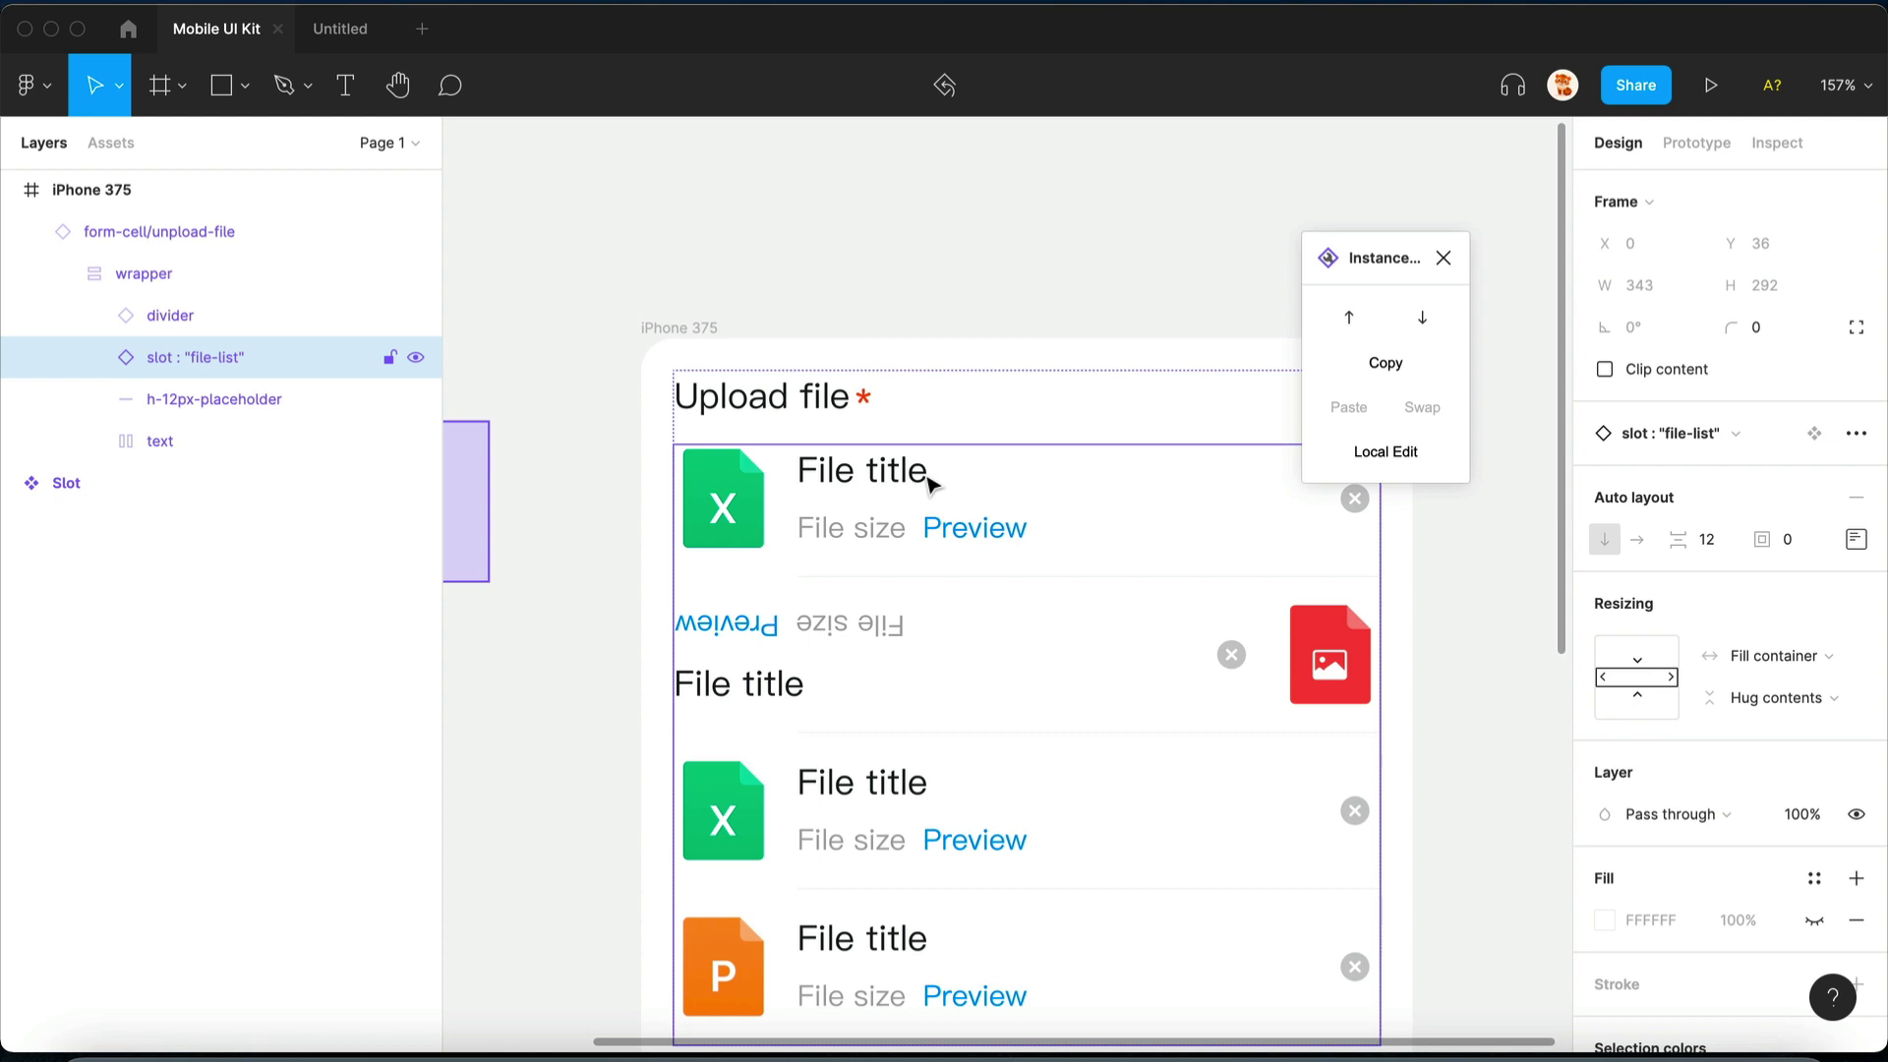
double_click(929, 476)
left_click_drag(912, 529, 899, 726)
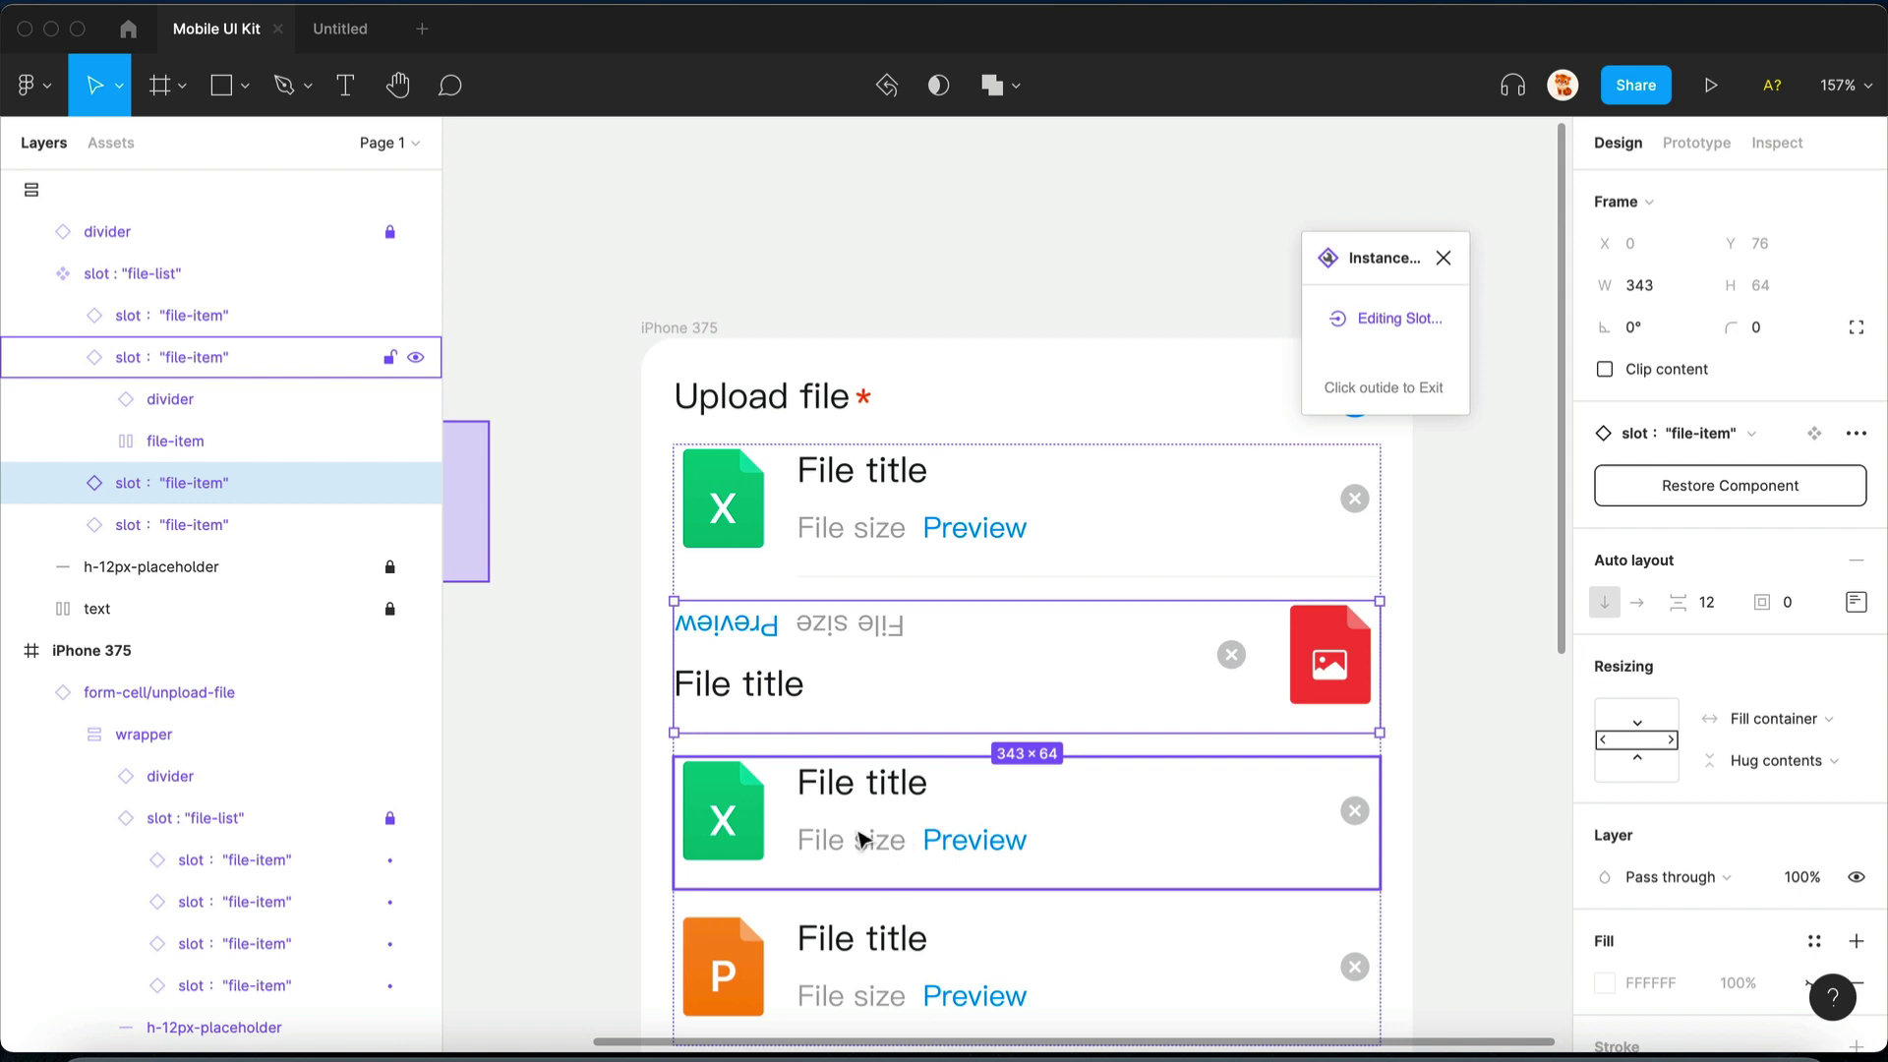
left_click(619, 541)
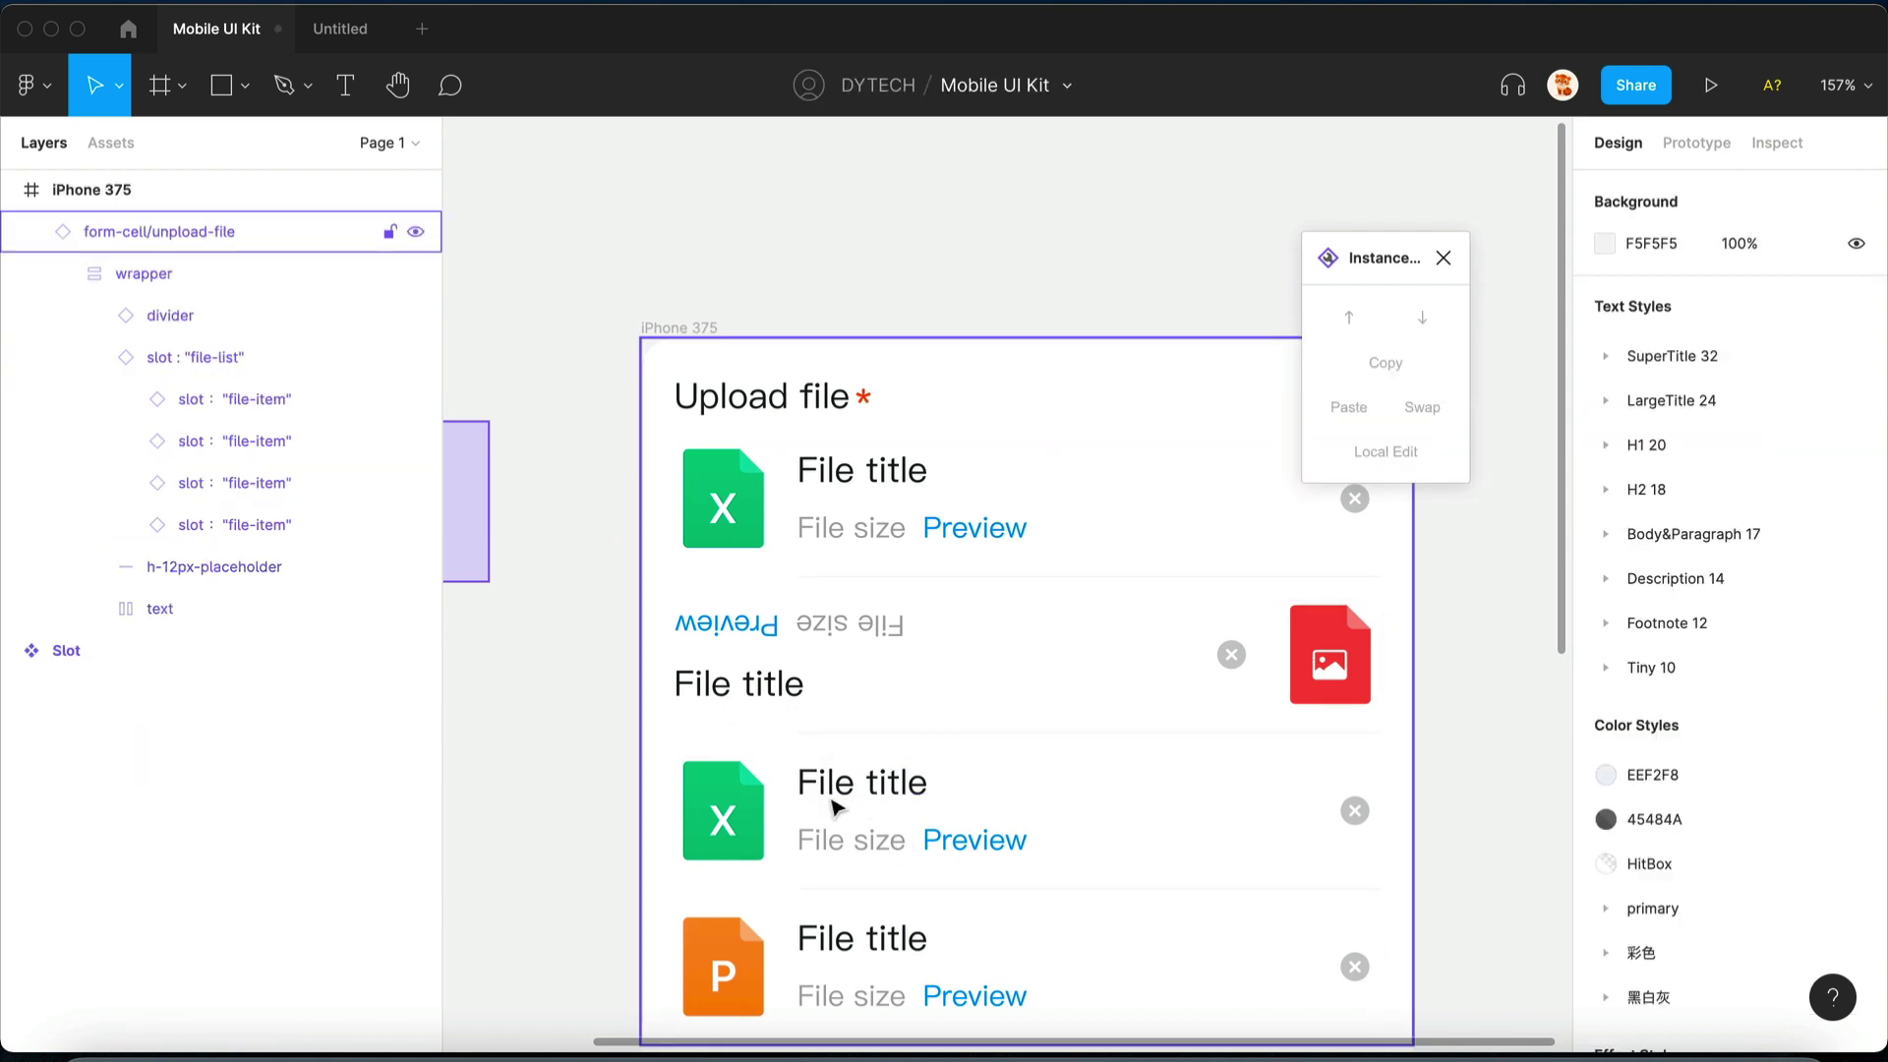
- Move the File size text after the Preview link in the third file item's subtitle and close the plugin
left_click(864, 836, "super")
key("Right")
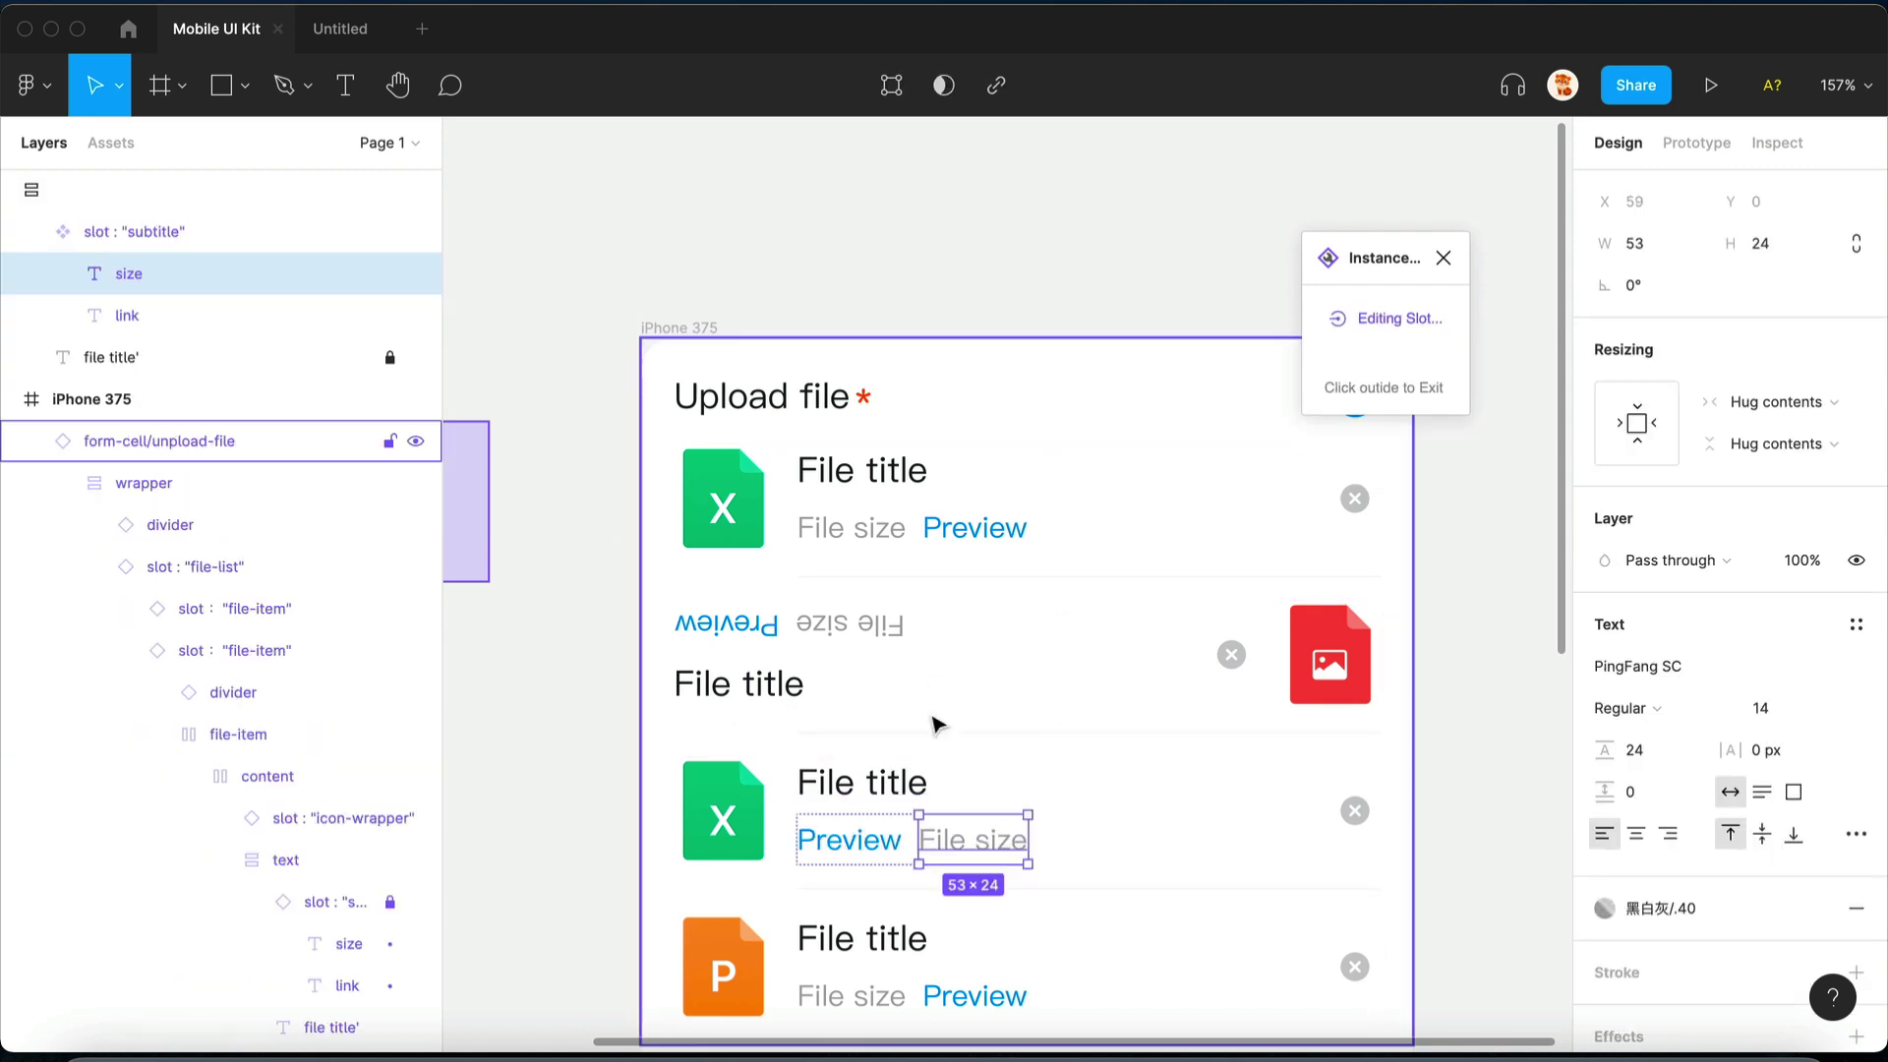
left_click(1003, 258)
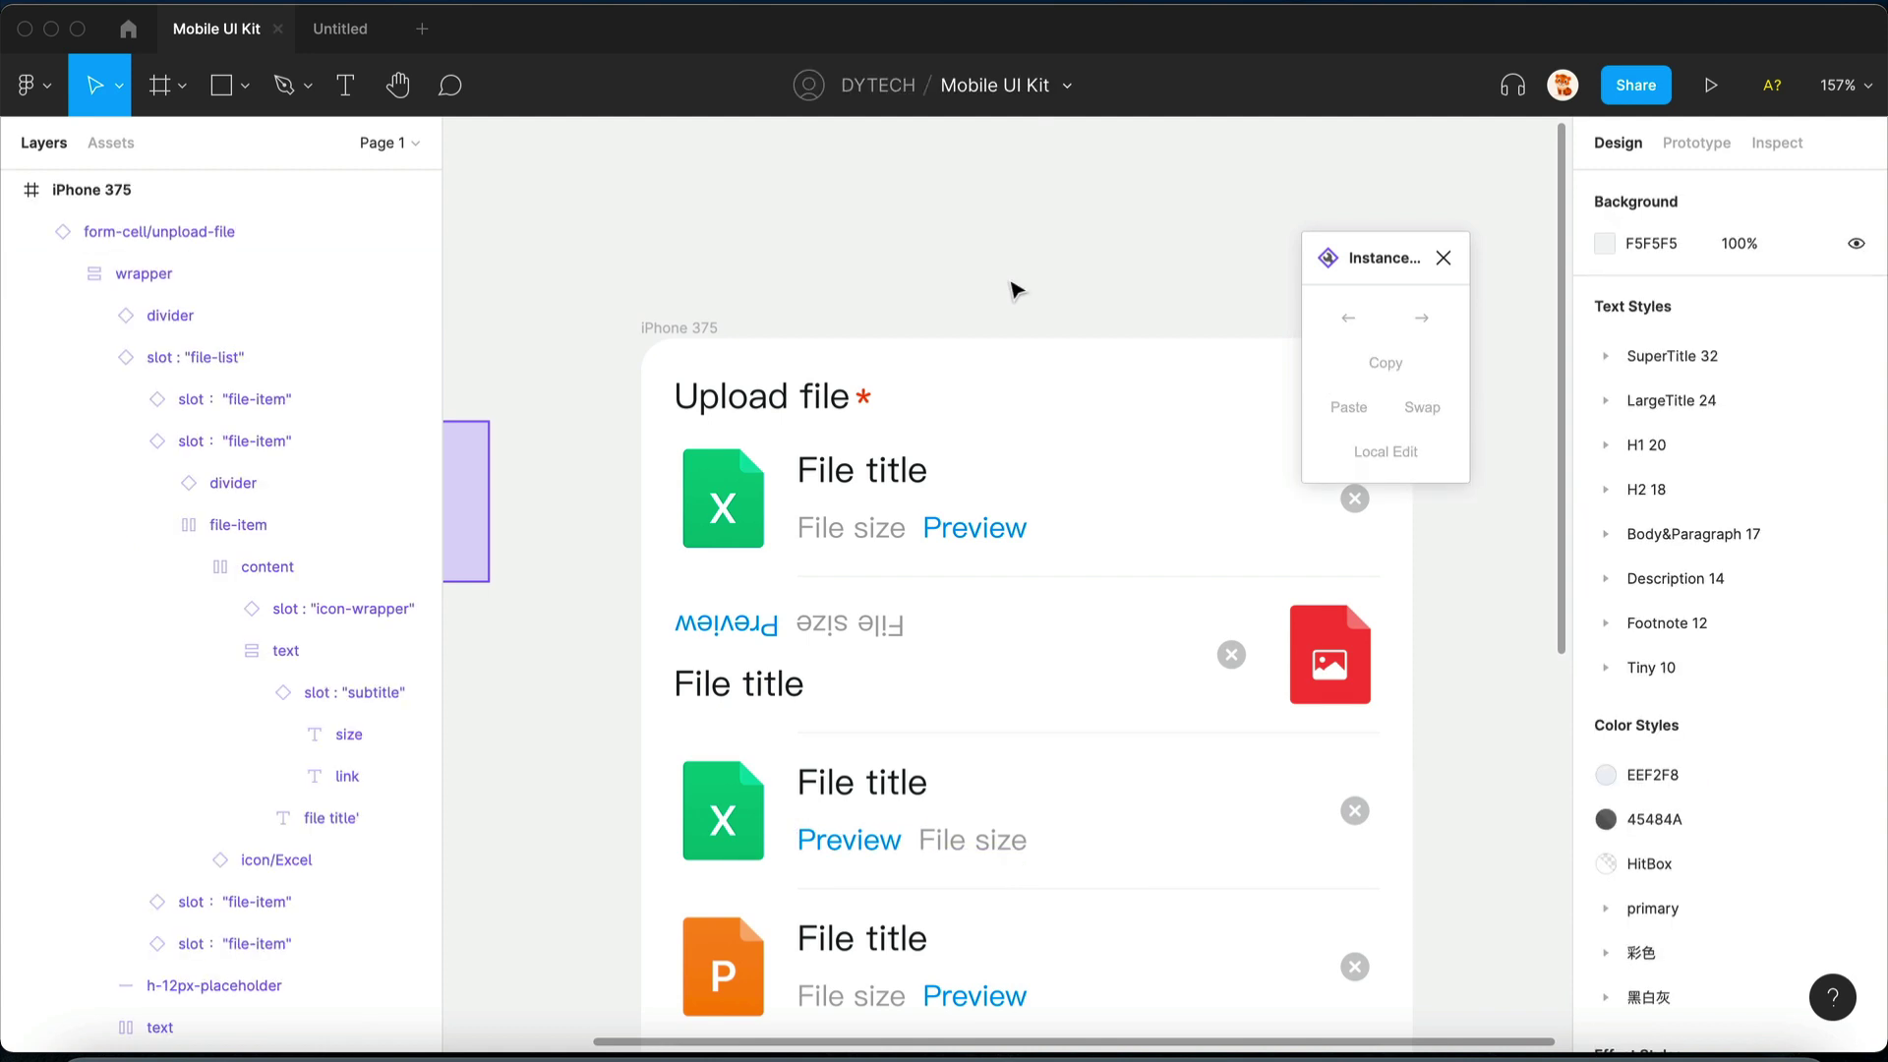
left_click(1442, 256)
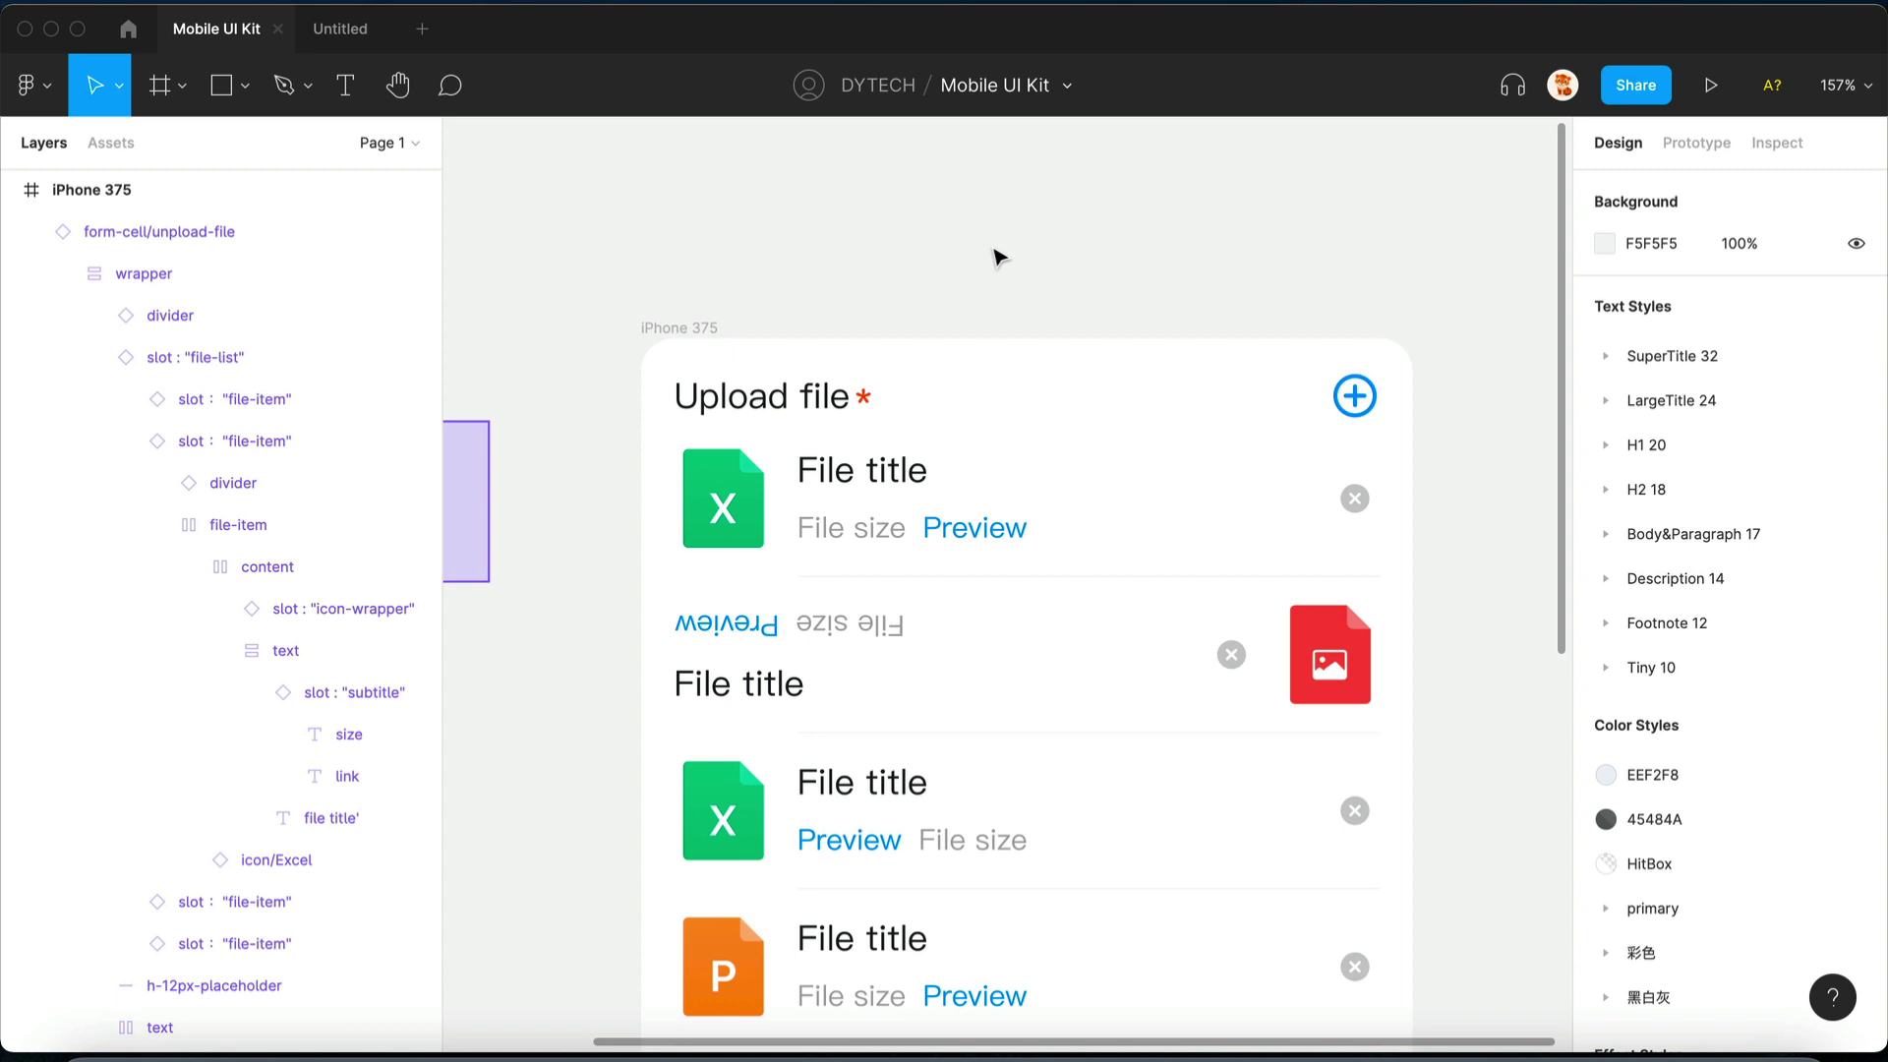
- Remove the purple fill and the purple stroke from the Slot main component
scroll(987, 249, "left", 5)
scroll(987, 249, "down", 2)
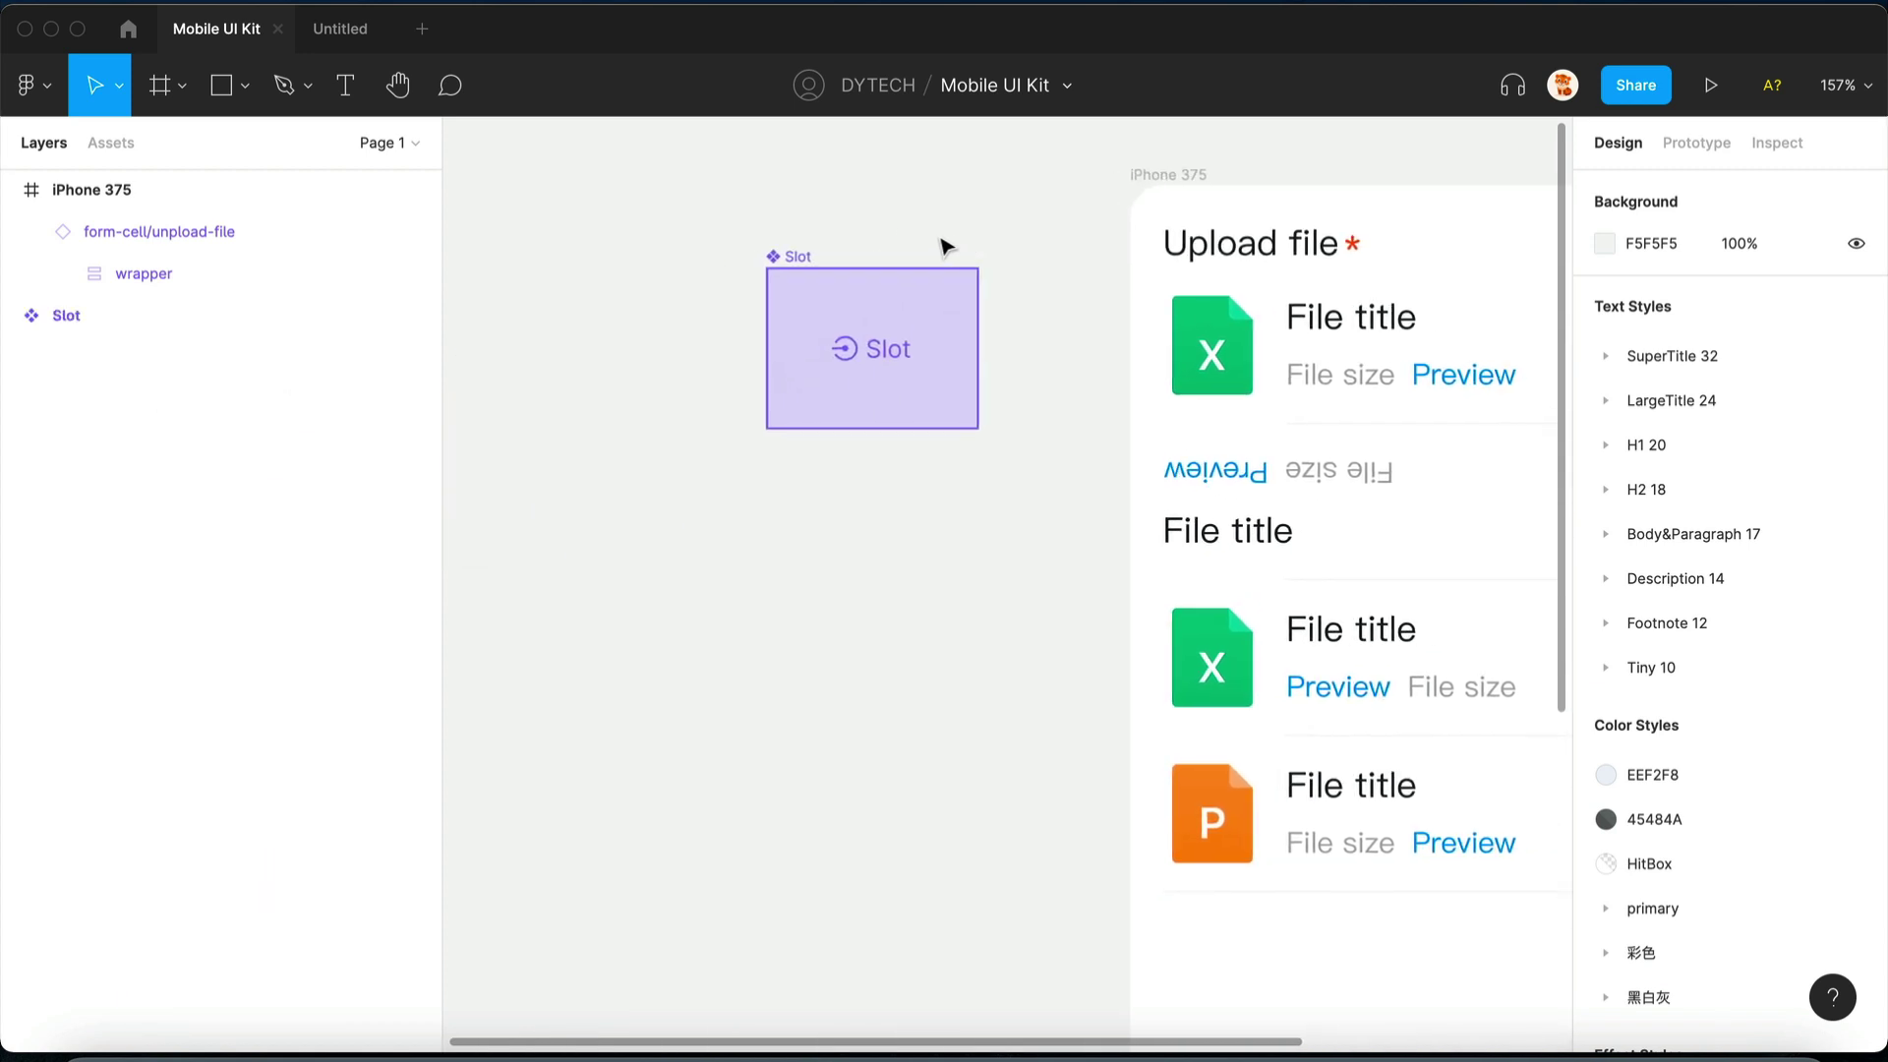
left_click(786, 258)
left_click(787, 258)
scroll(1686, 674, "down", 3)
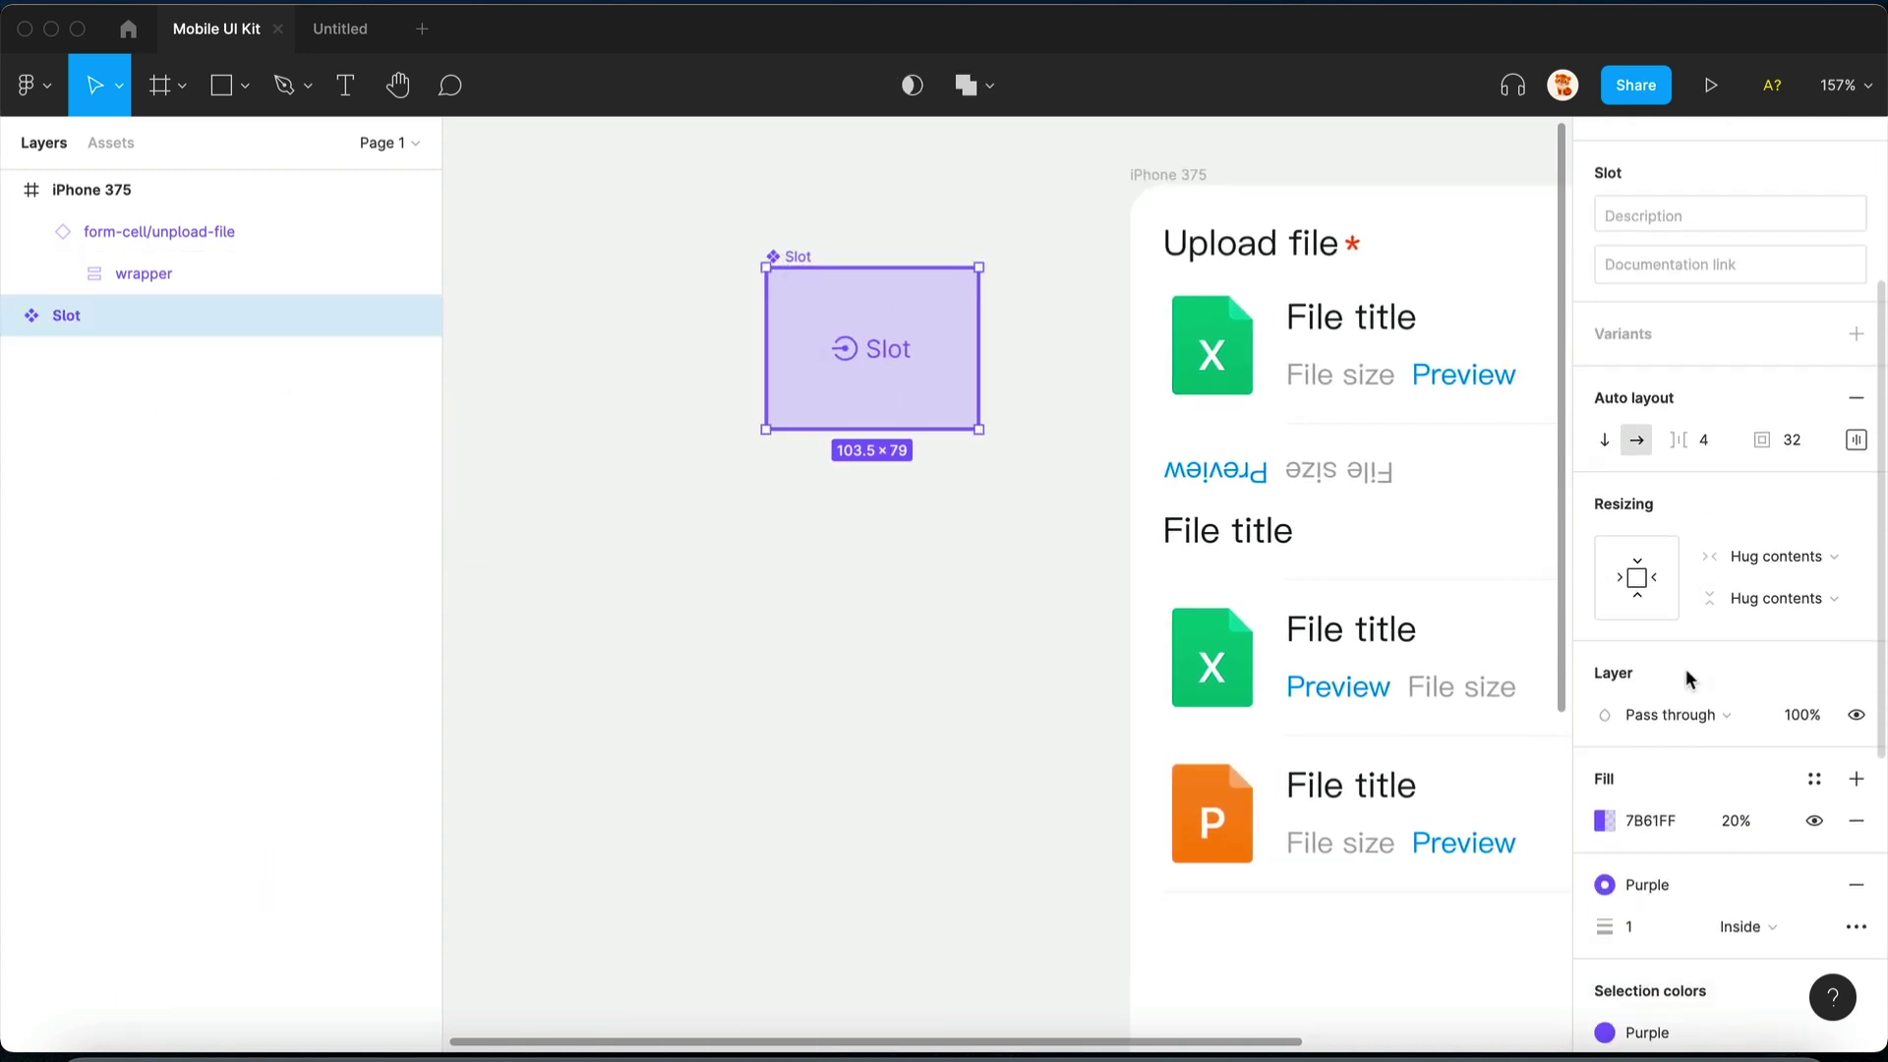
left_click(1856, 821)
scroll(1857, 787, "down", 3)
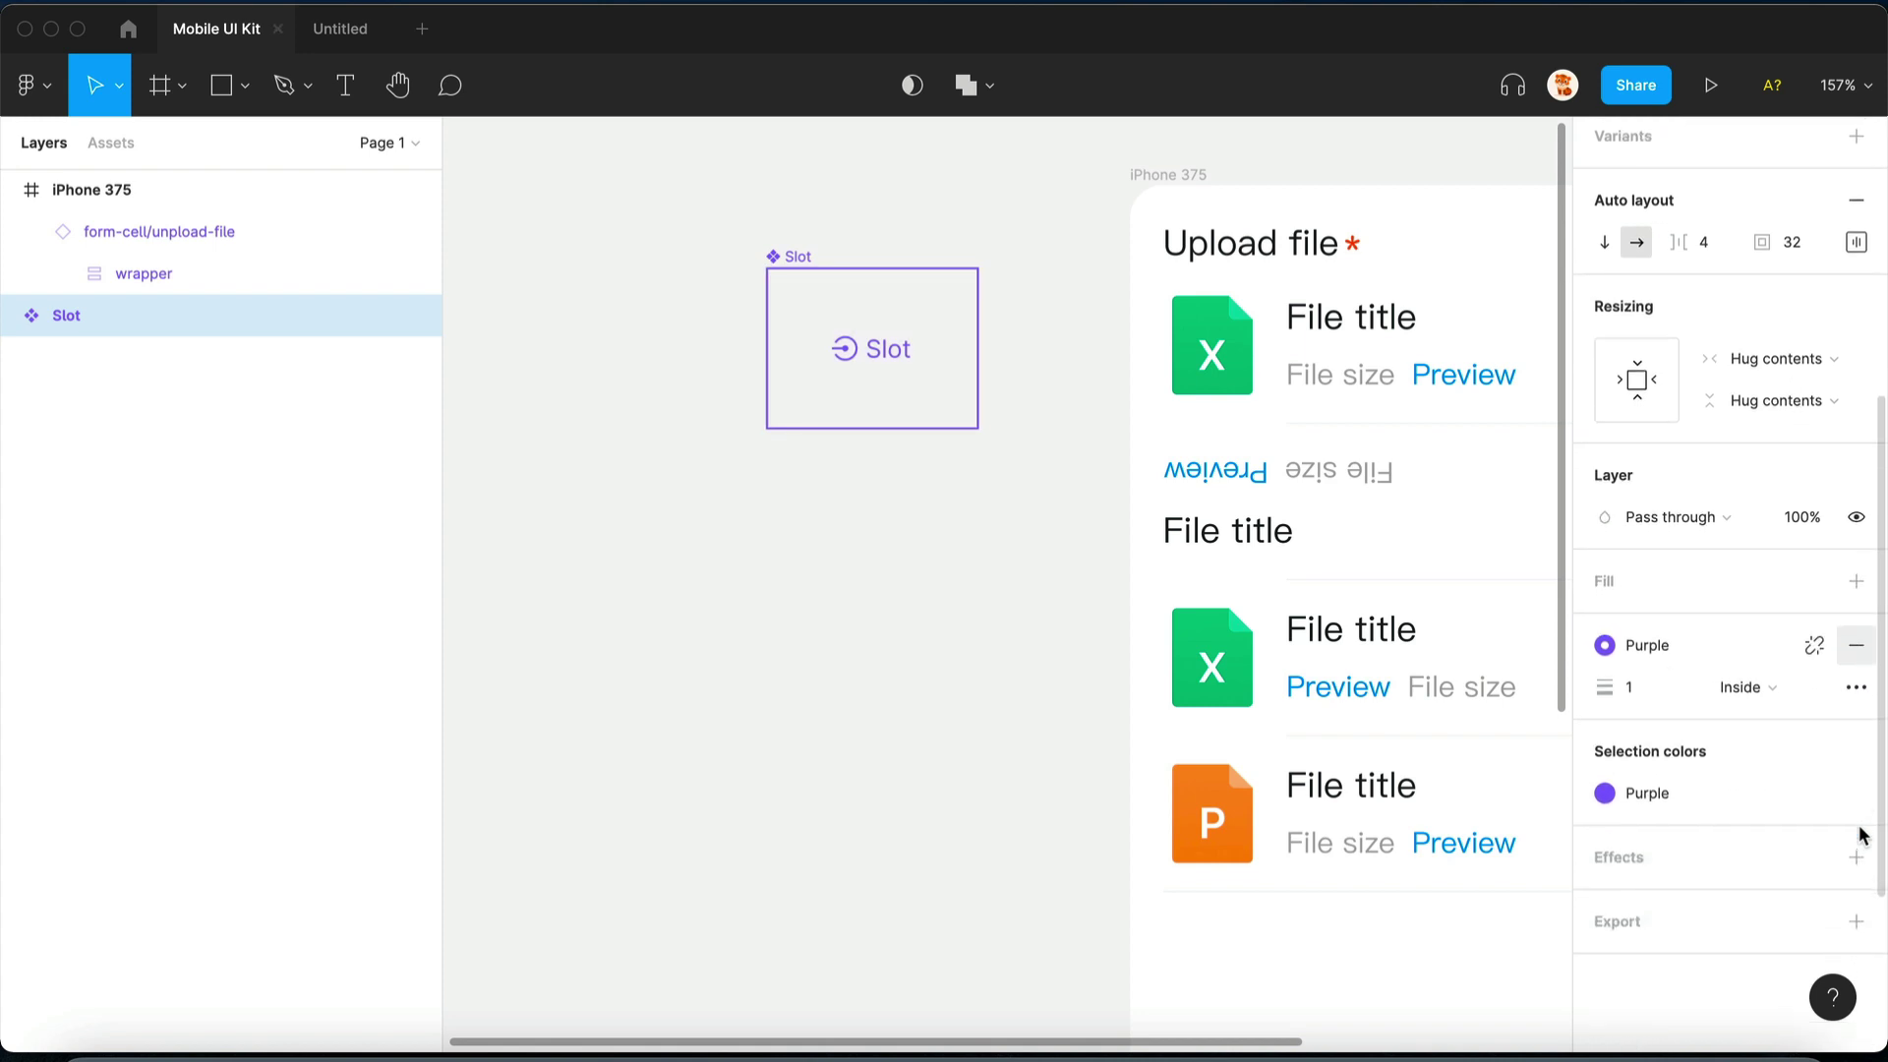
left_click(1857, 646)
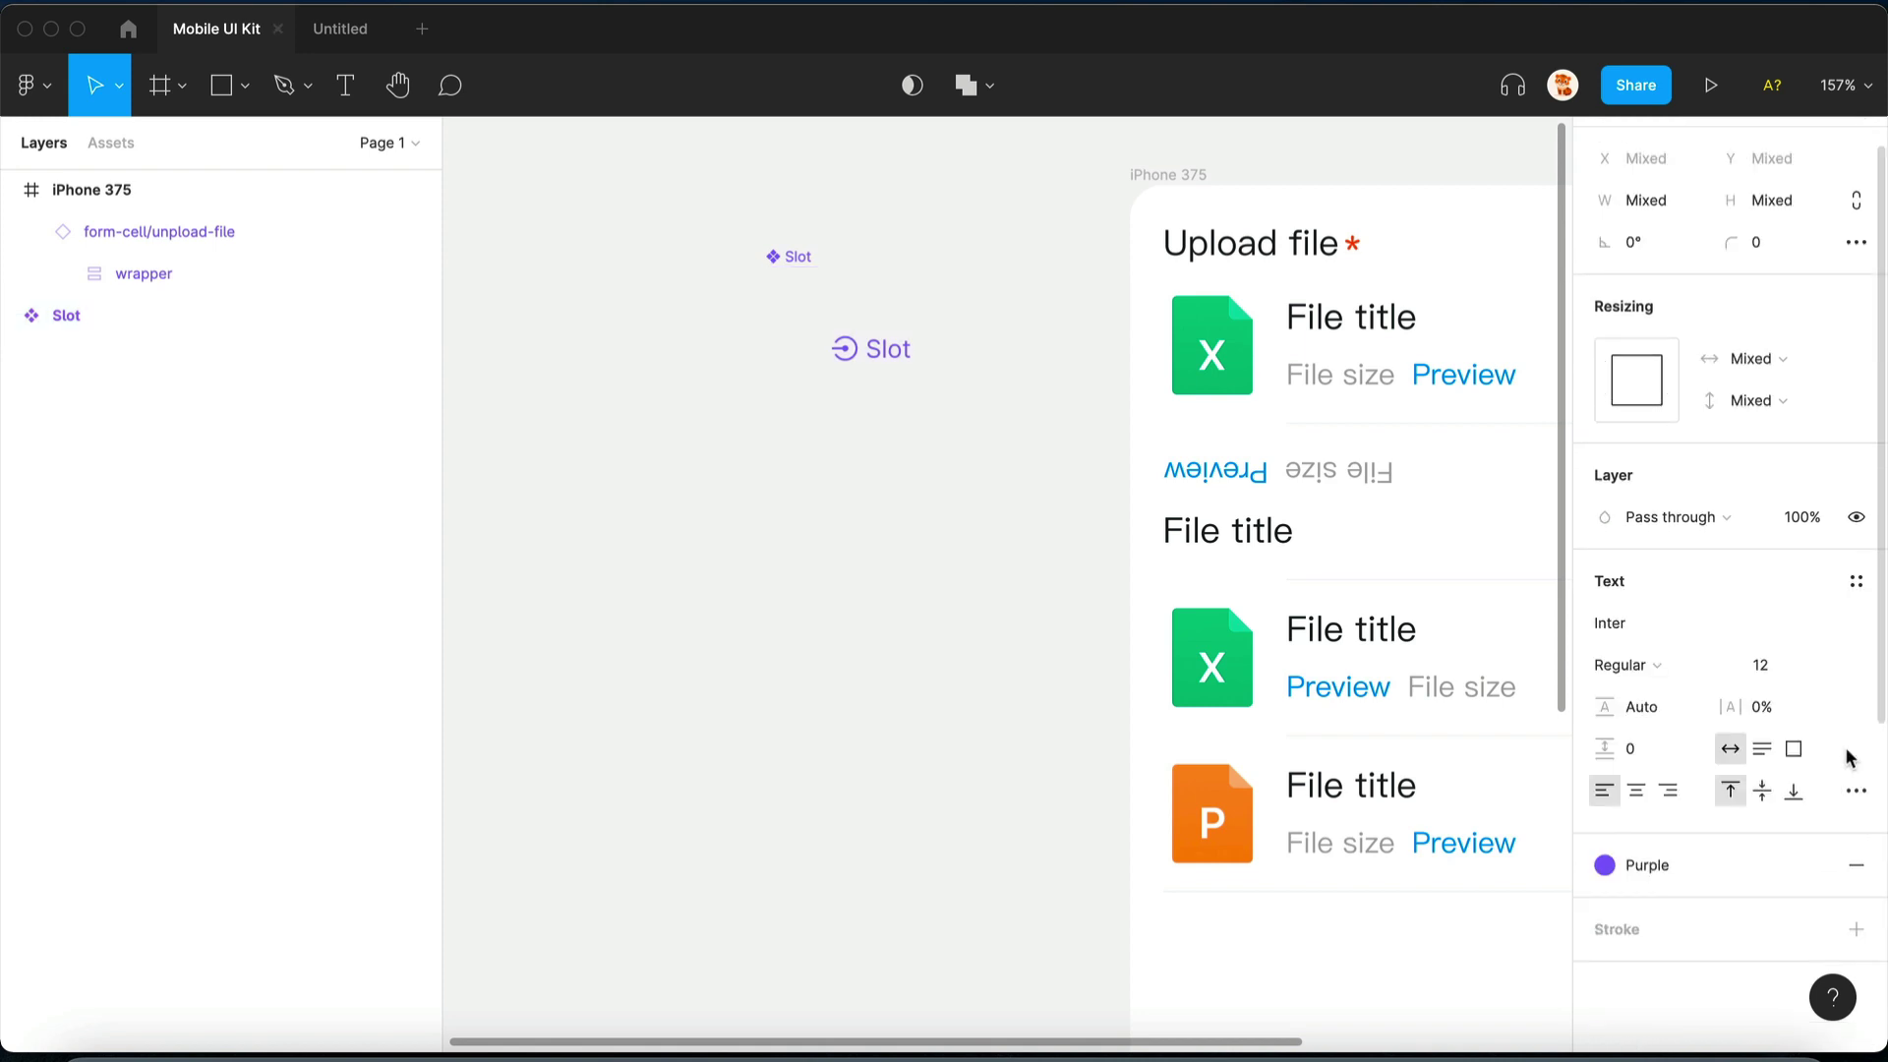
- Delete the Slot text and the Vector icon inside the Slot main component
left_click(1857, 757)
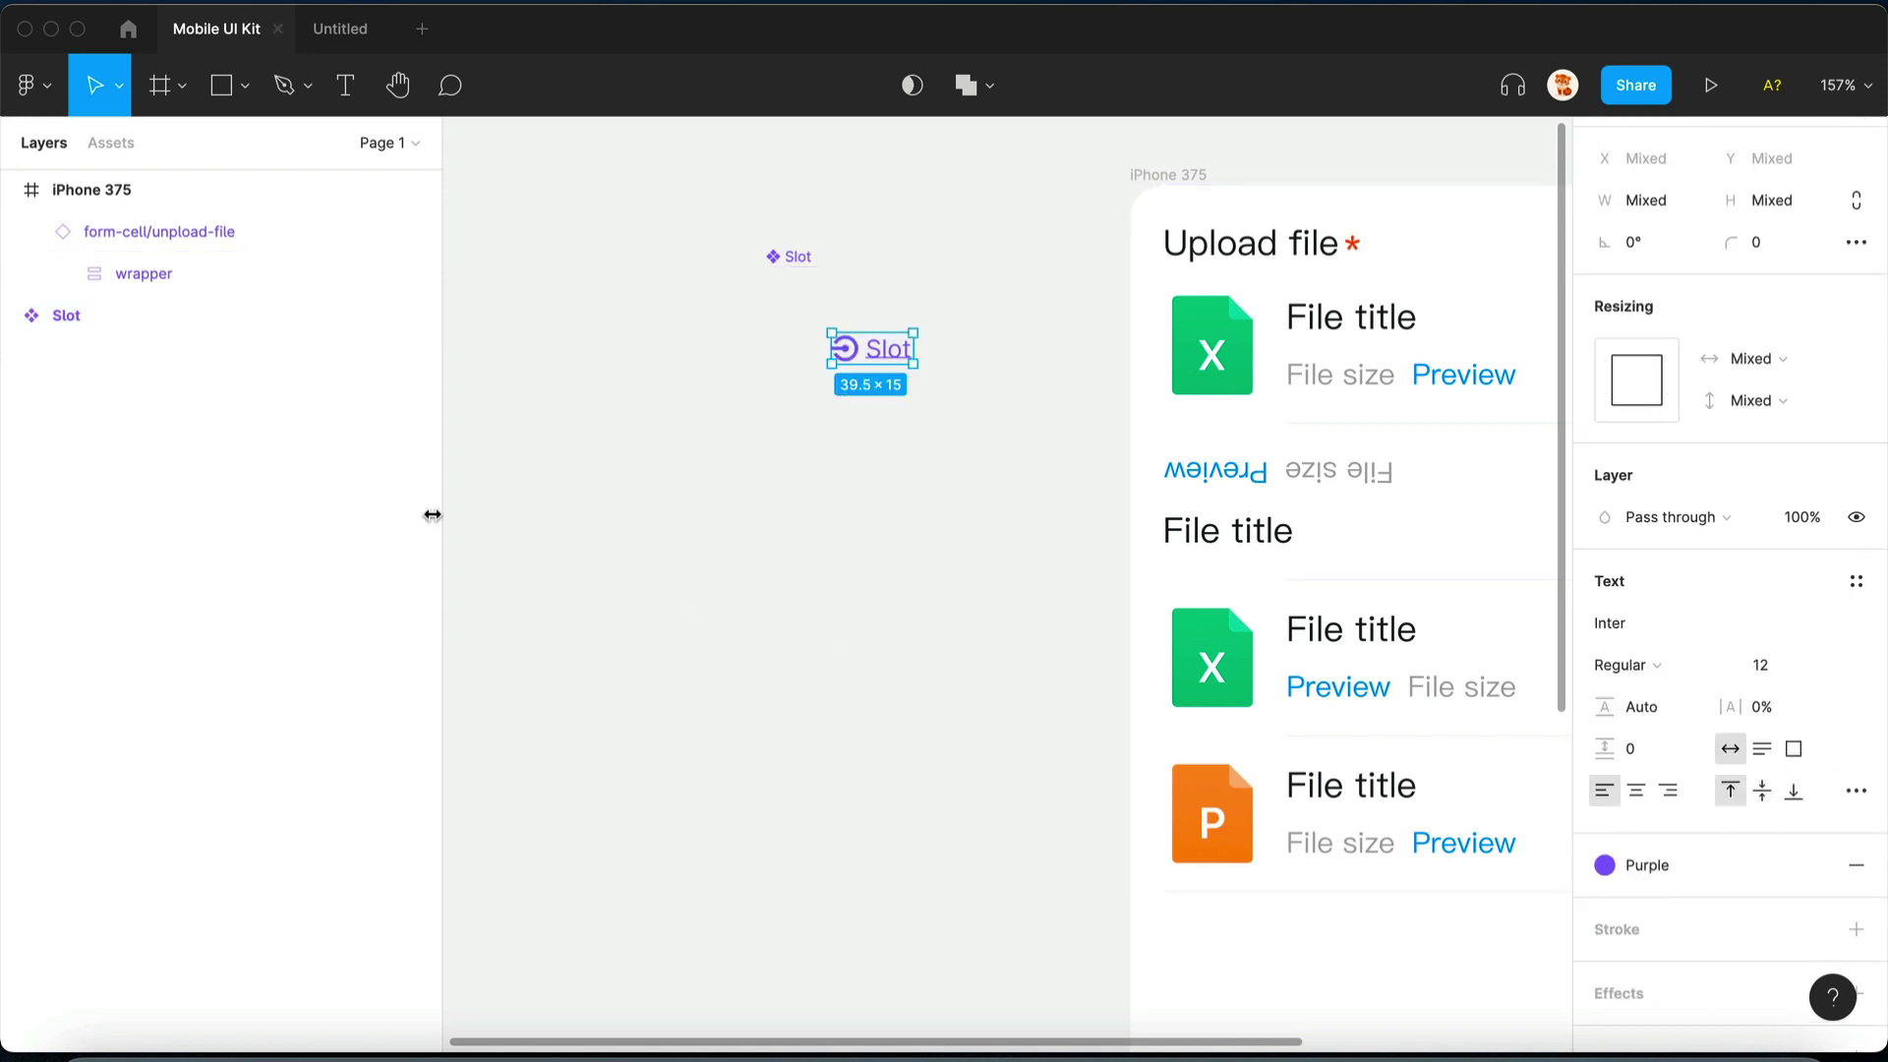
left_click(10, 315)
left_click(61, 359)
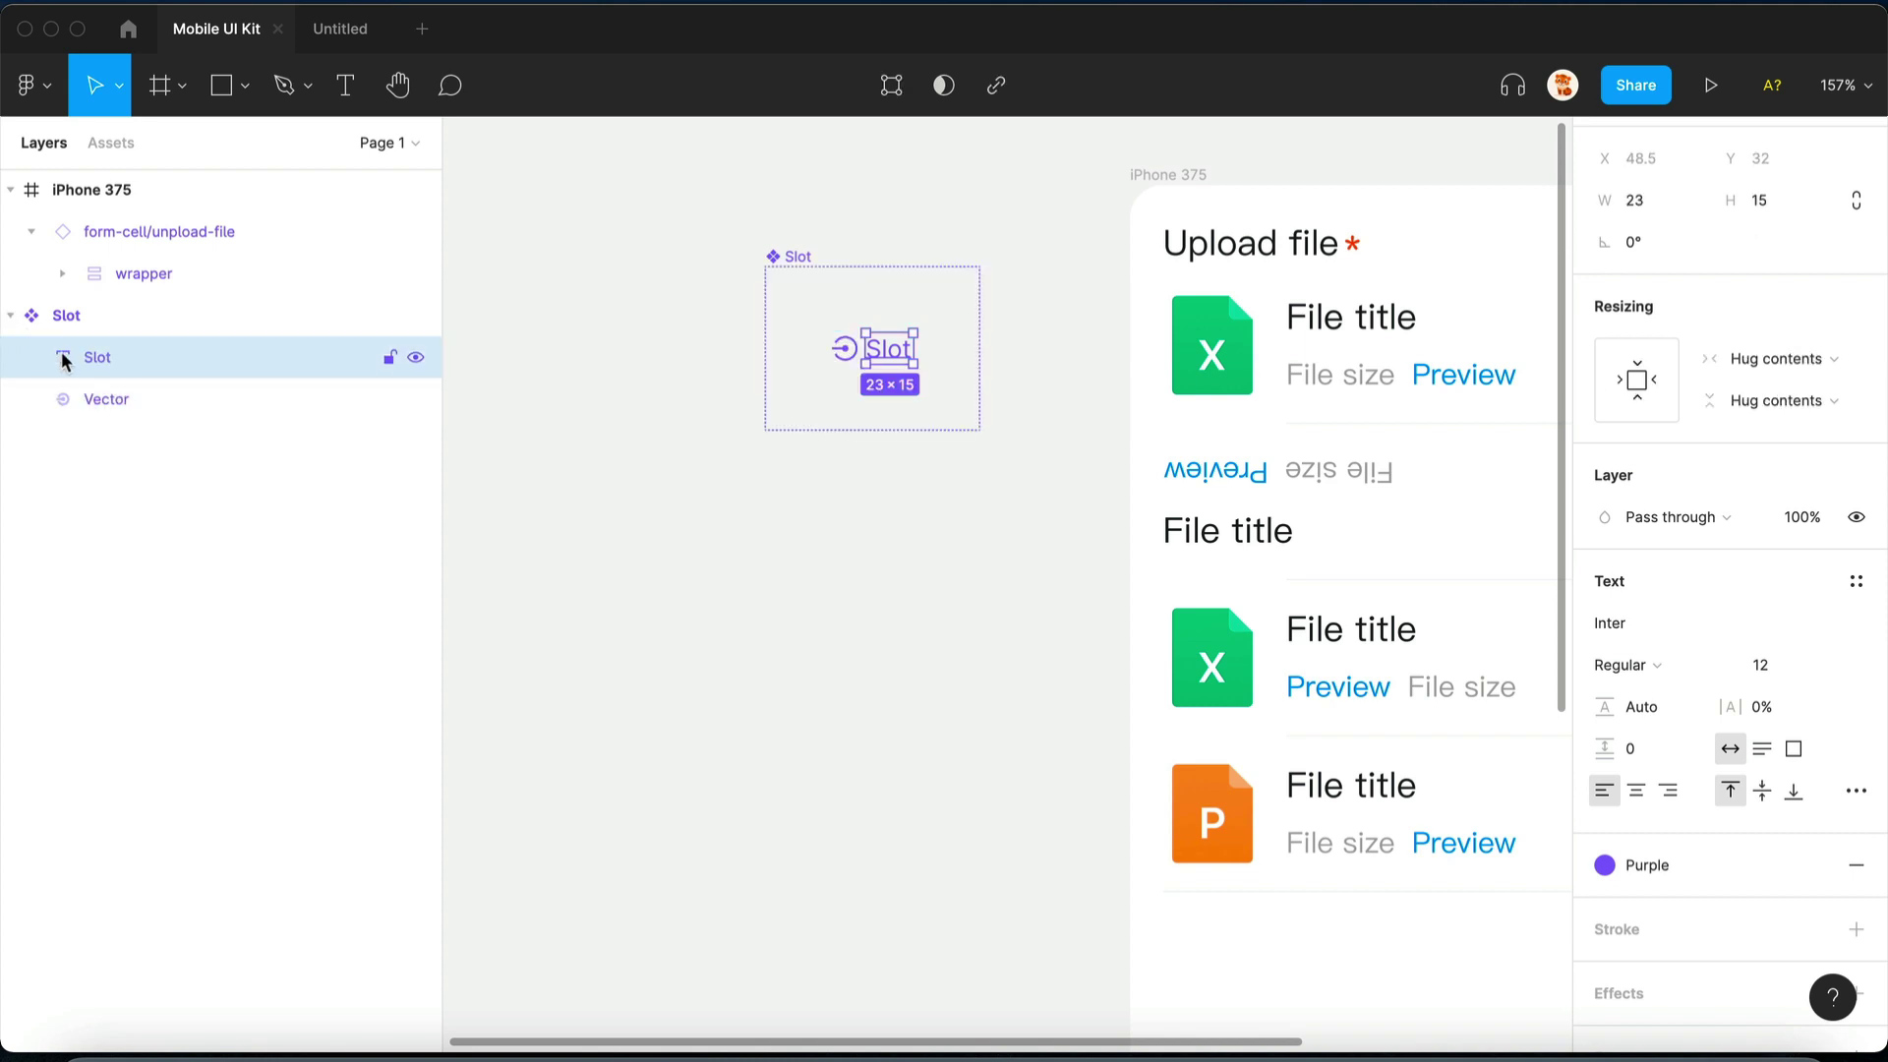
left_click(90, 393, "shift")
key("Delete")
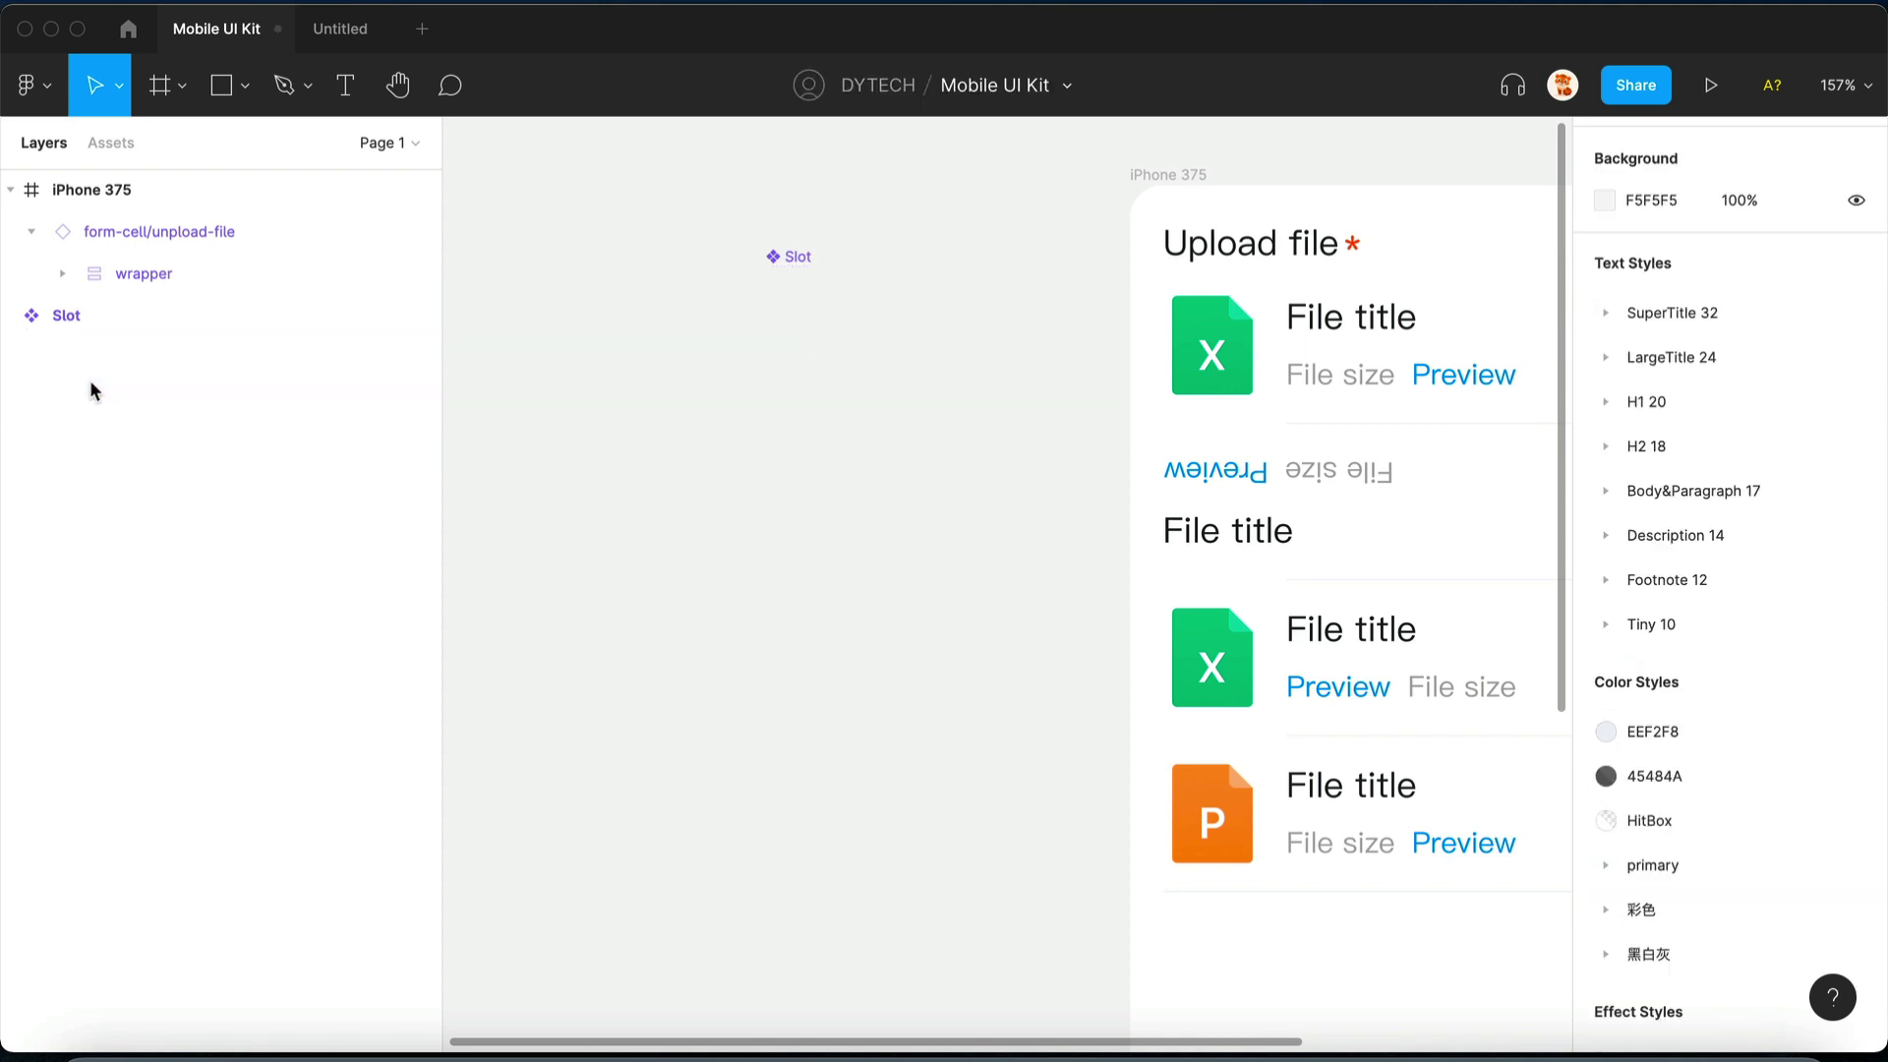
- Check the auto layout alignment and padding settings of the emptied Slot main component
left_click(802, 382)
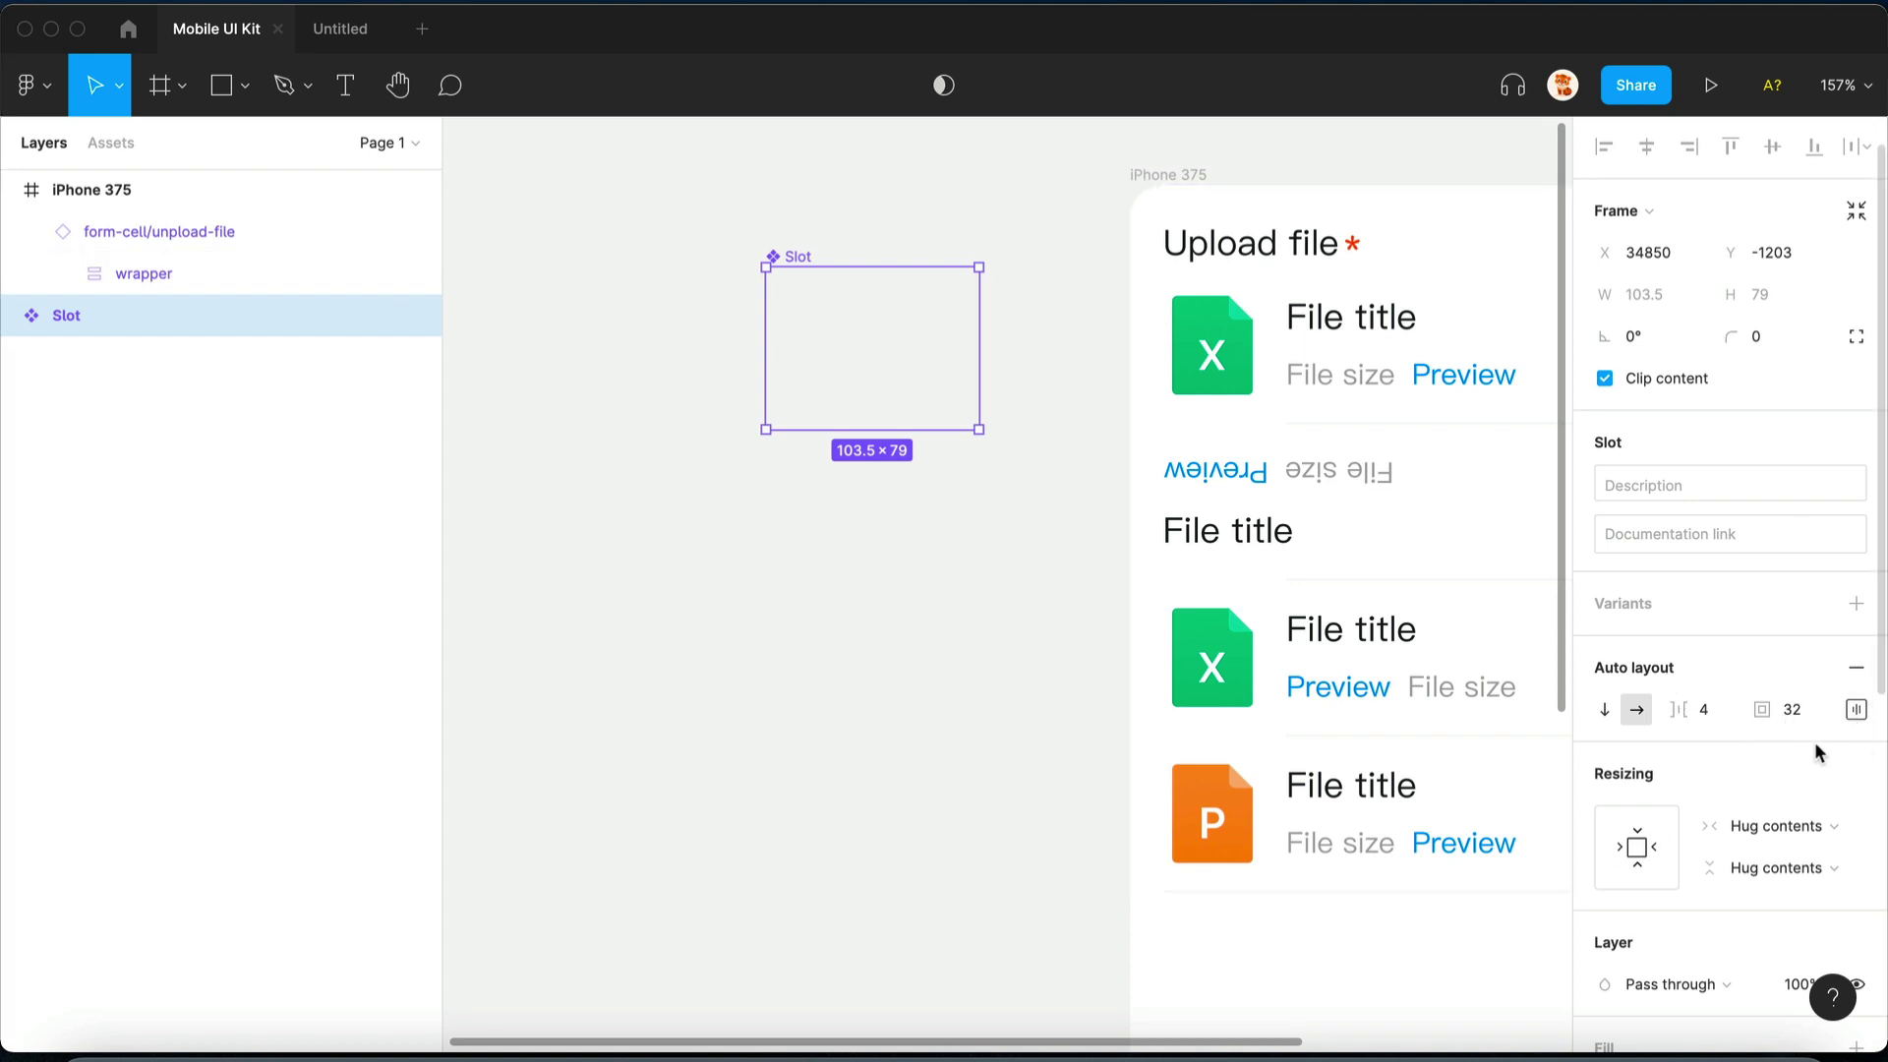
left_click(1856, 709)
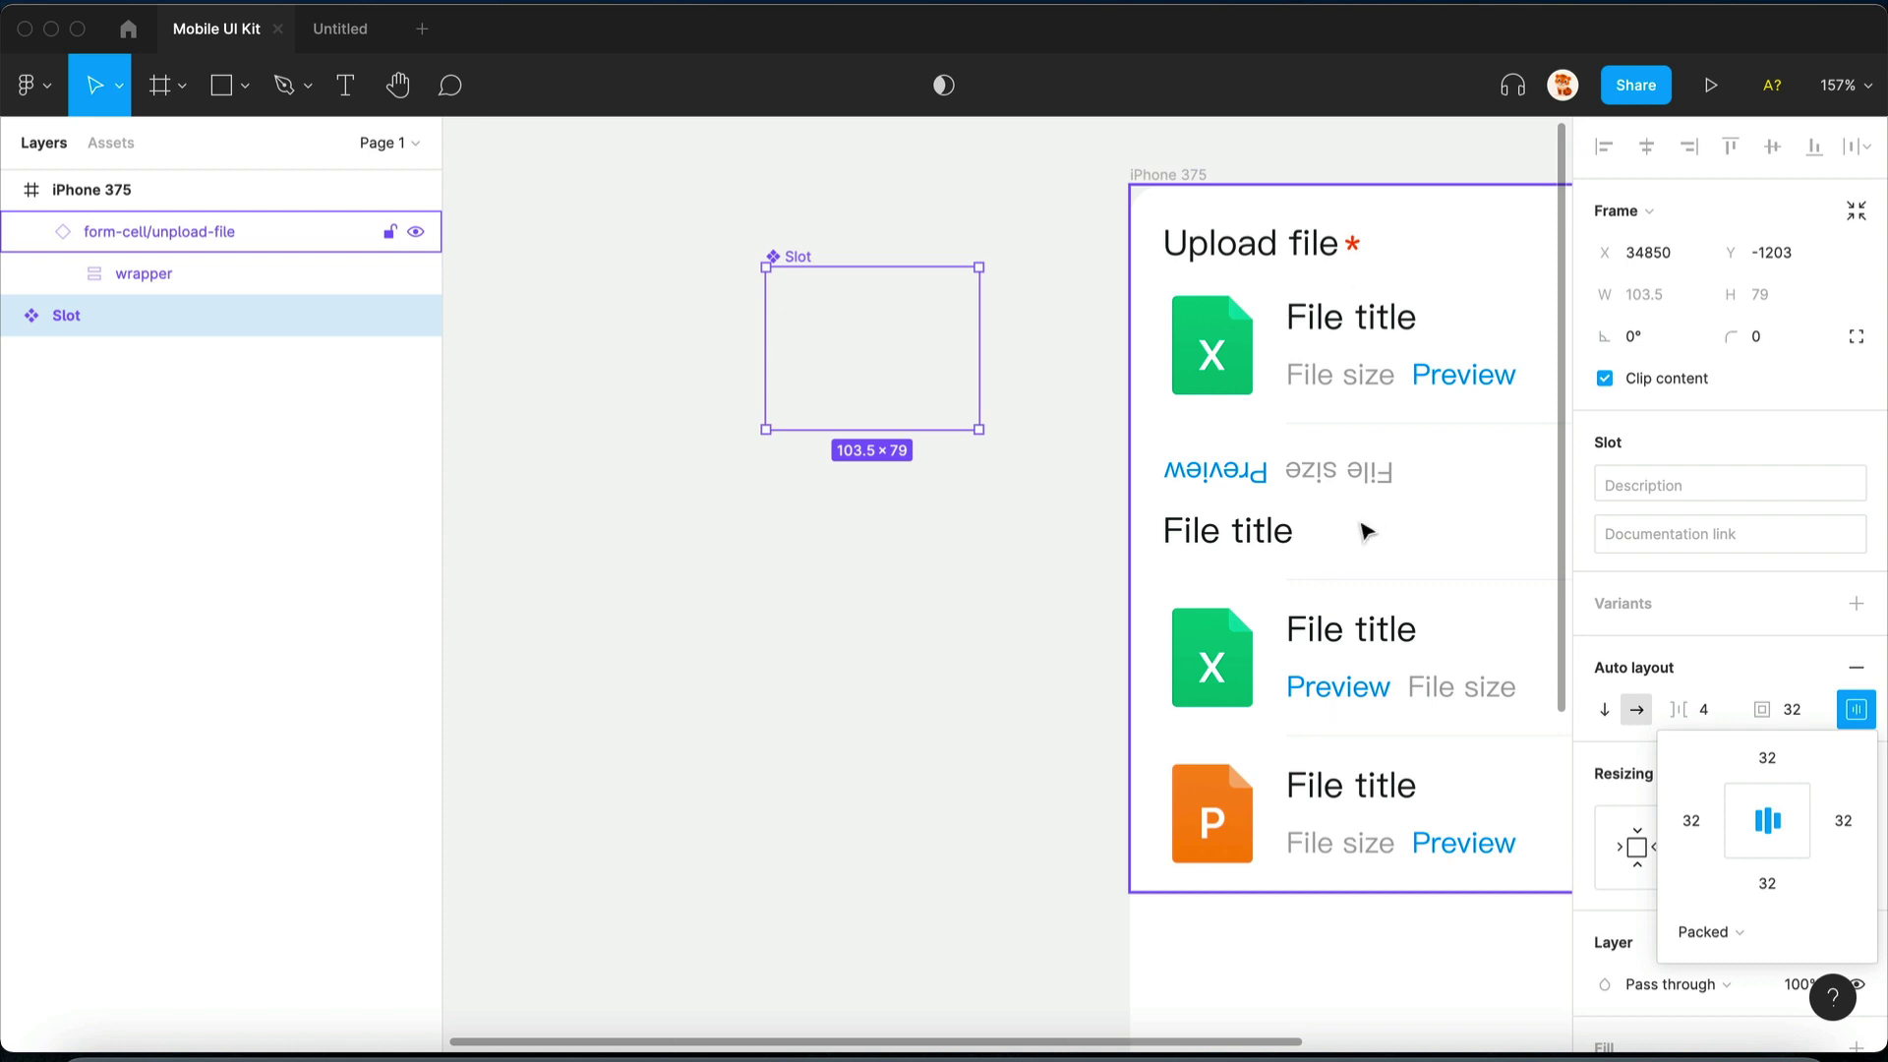
left_click(1079, 569)
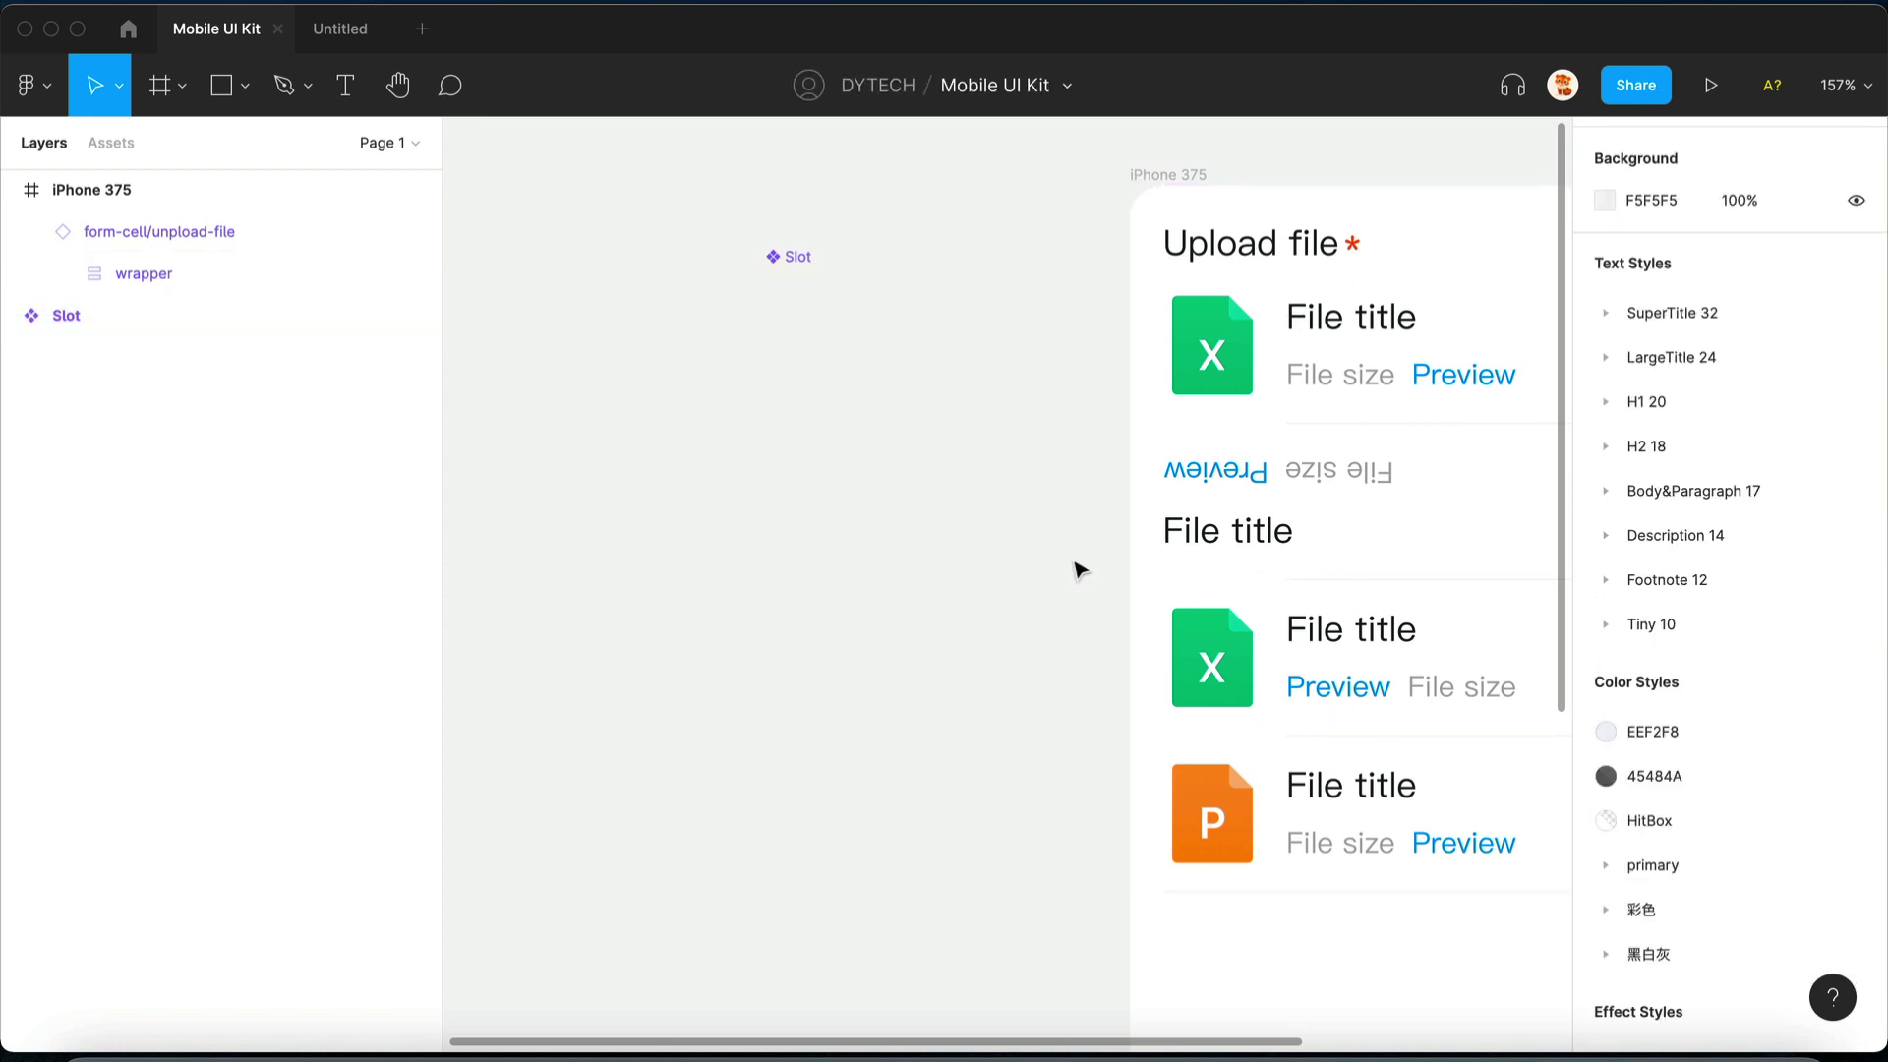
- Place a copy of the first file-item slot instance outside the iPhone 375 frame
left_click_drag(1311, 434, 700, 561)
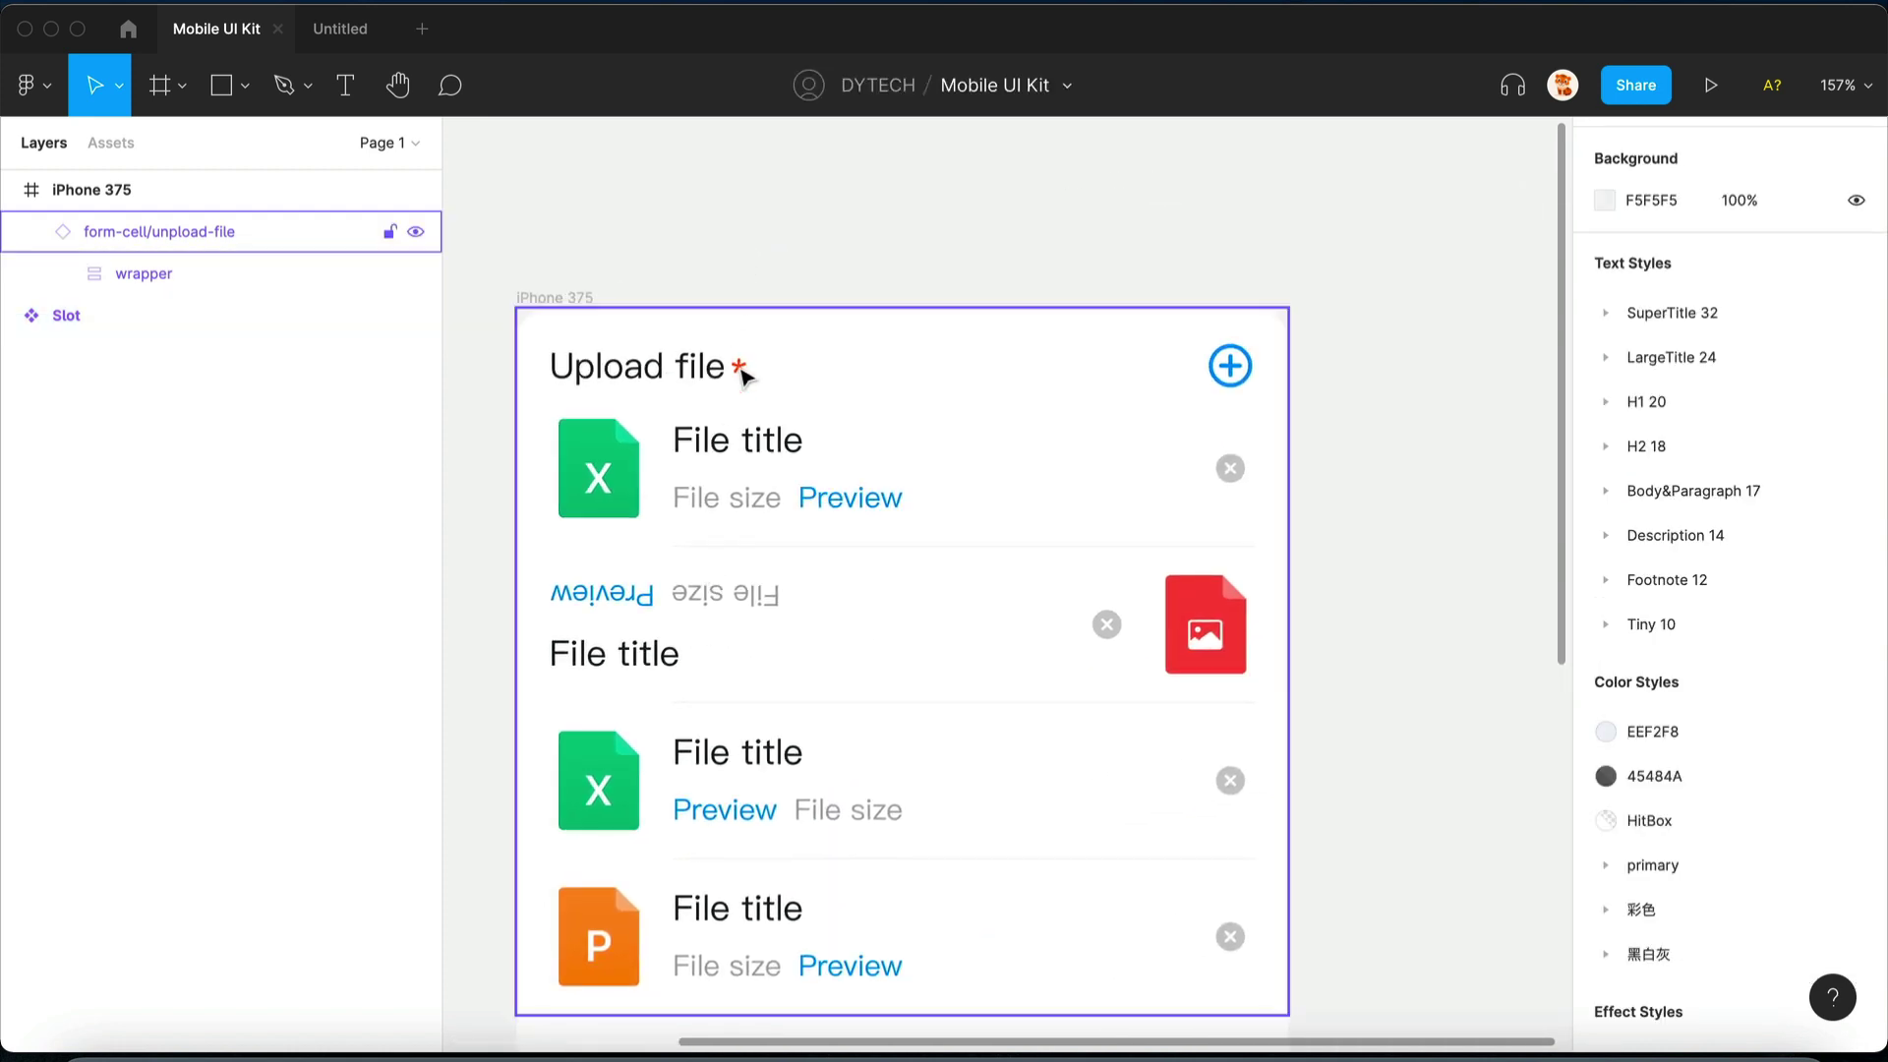
double_click(749, 501)
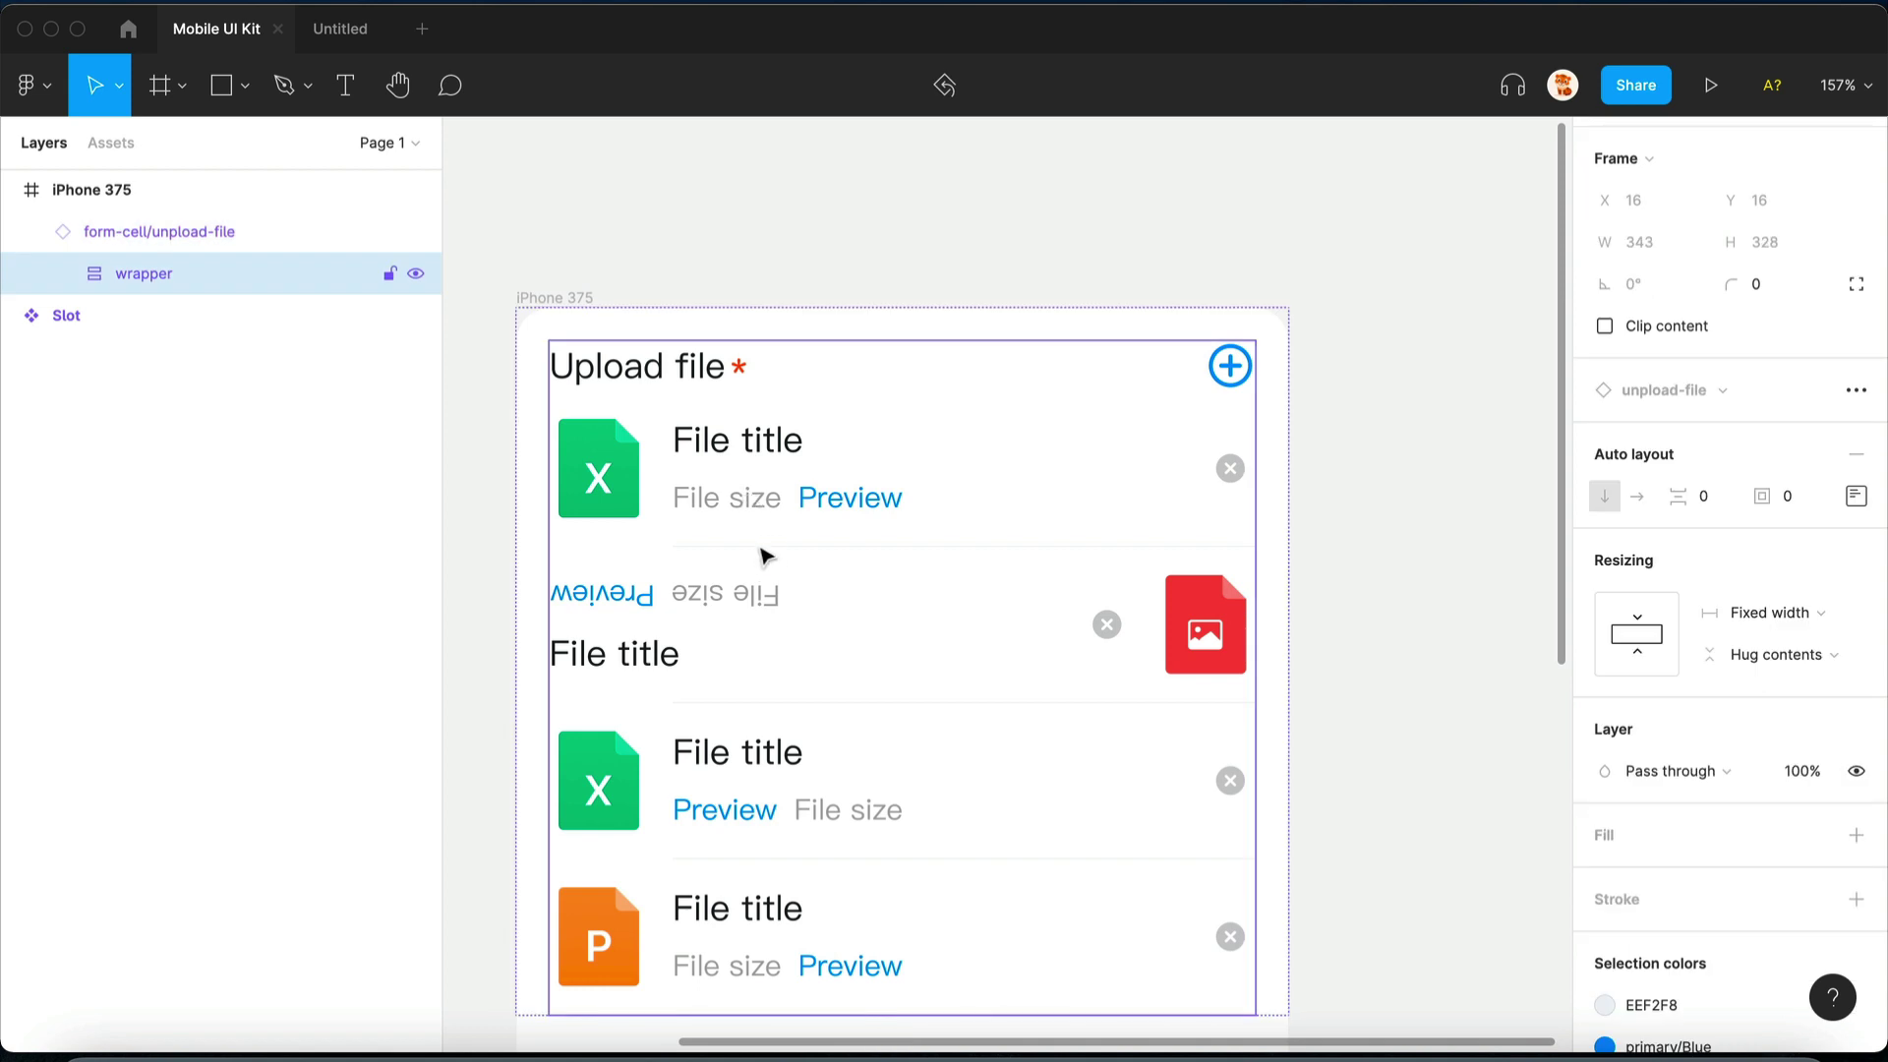
double_click(794, 499)
scroll(806, 494, "down", 3)
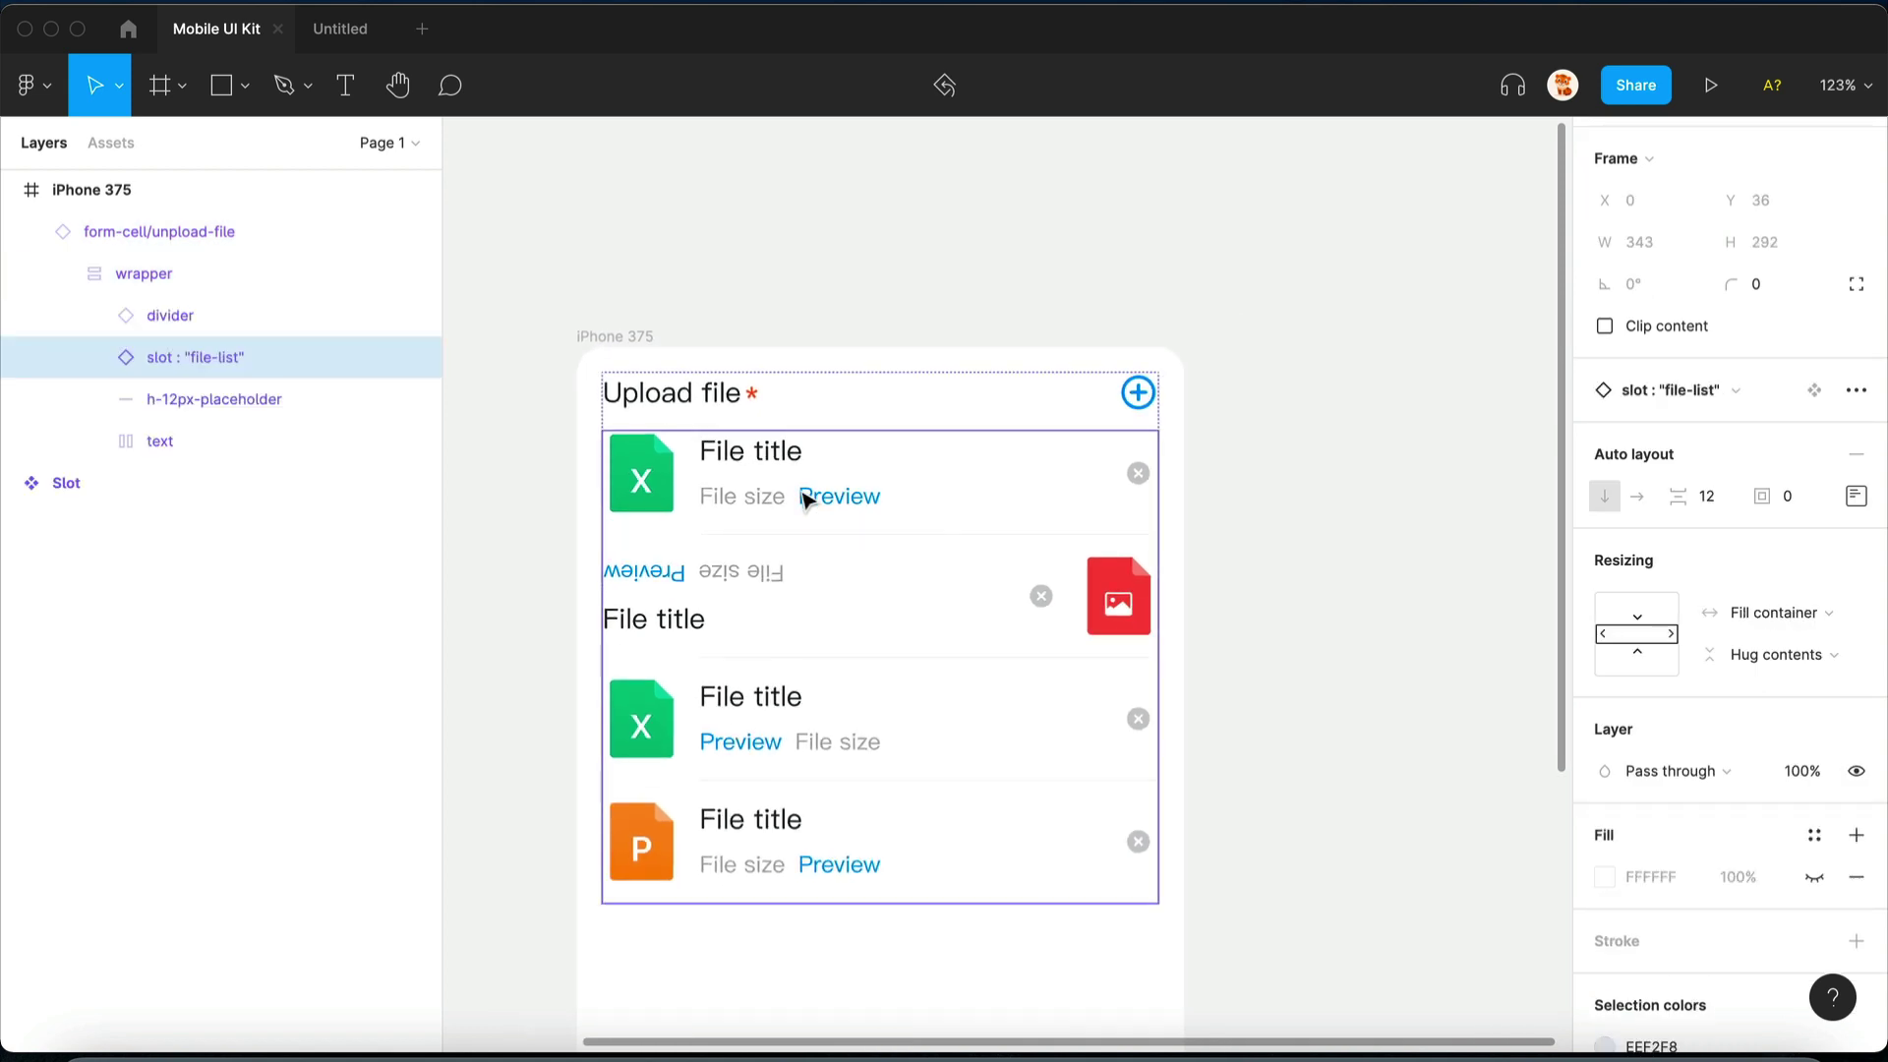
double_click(946, 480)
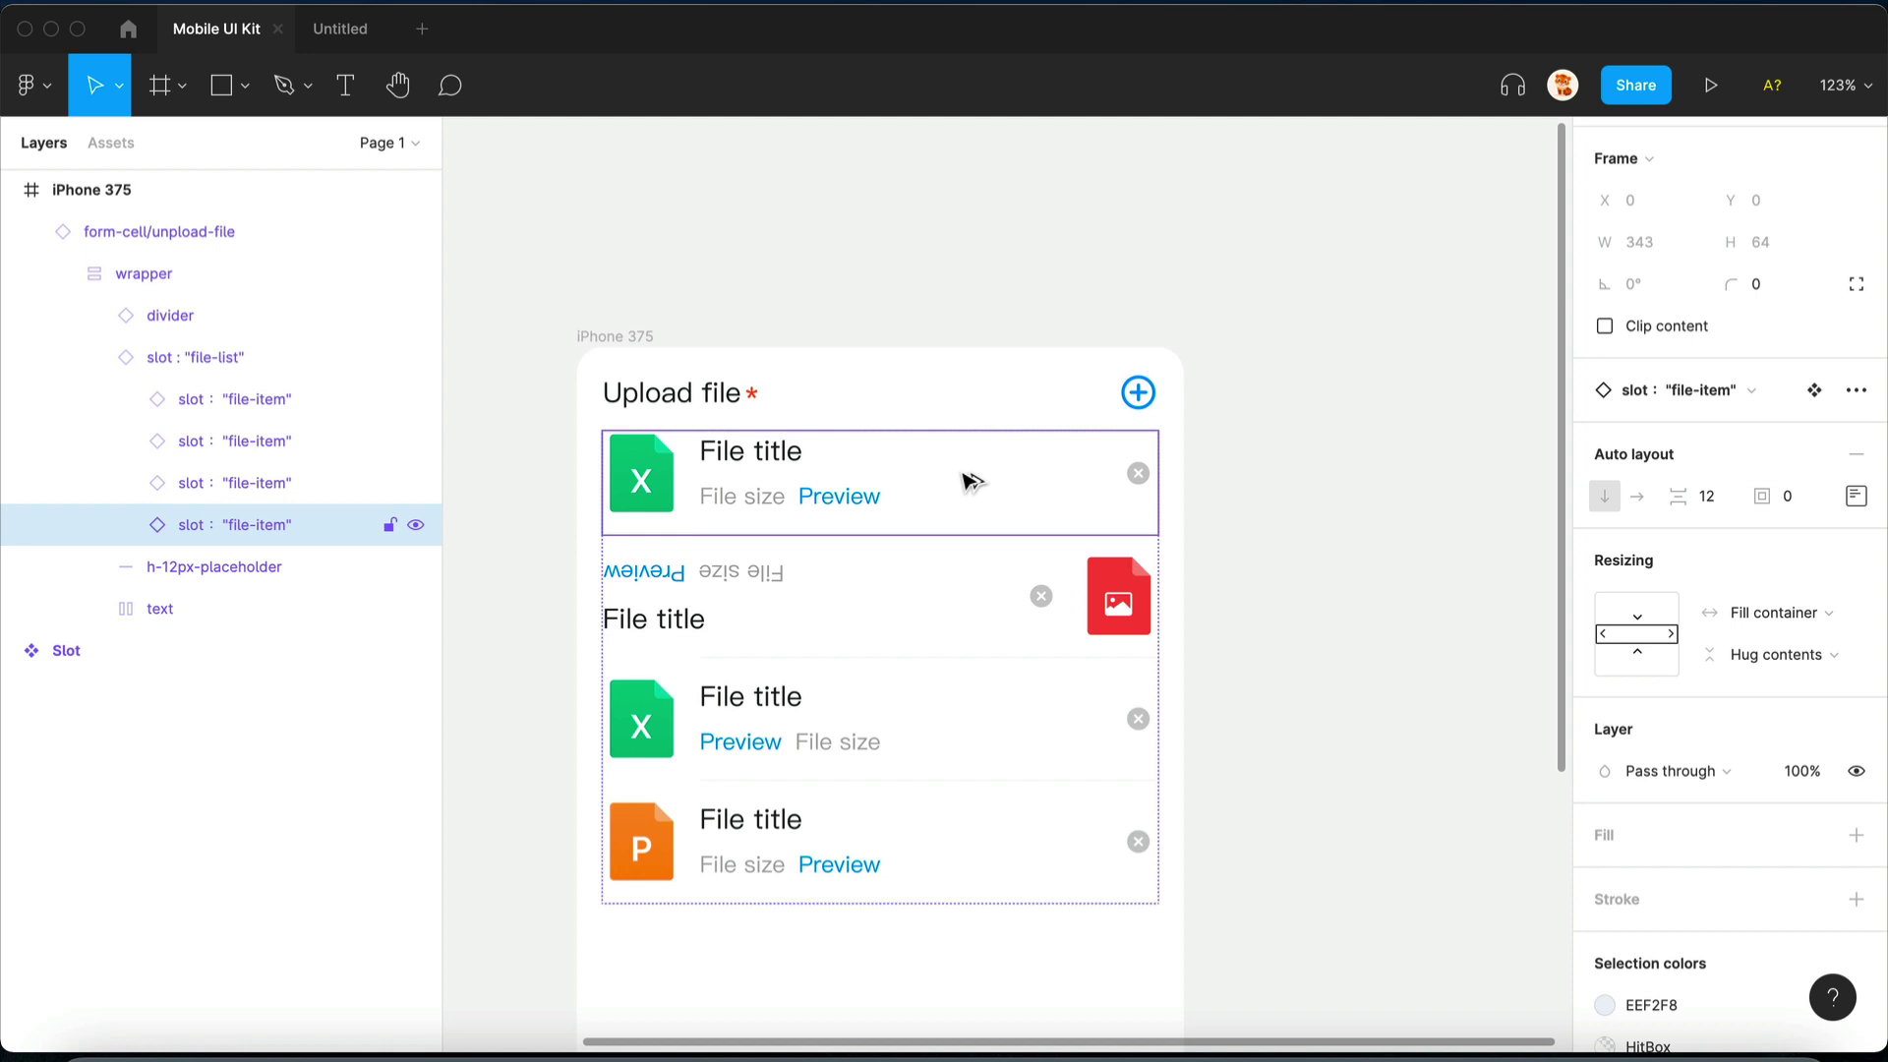
left_click_drag(972, 480, 1345, 510)
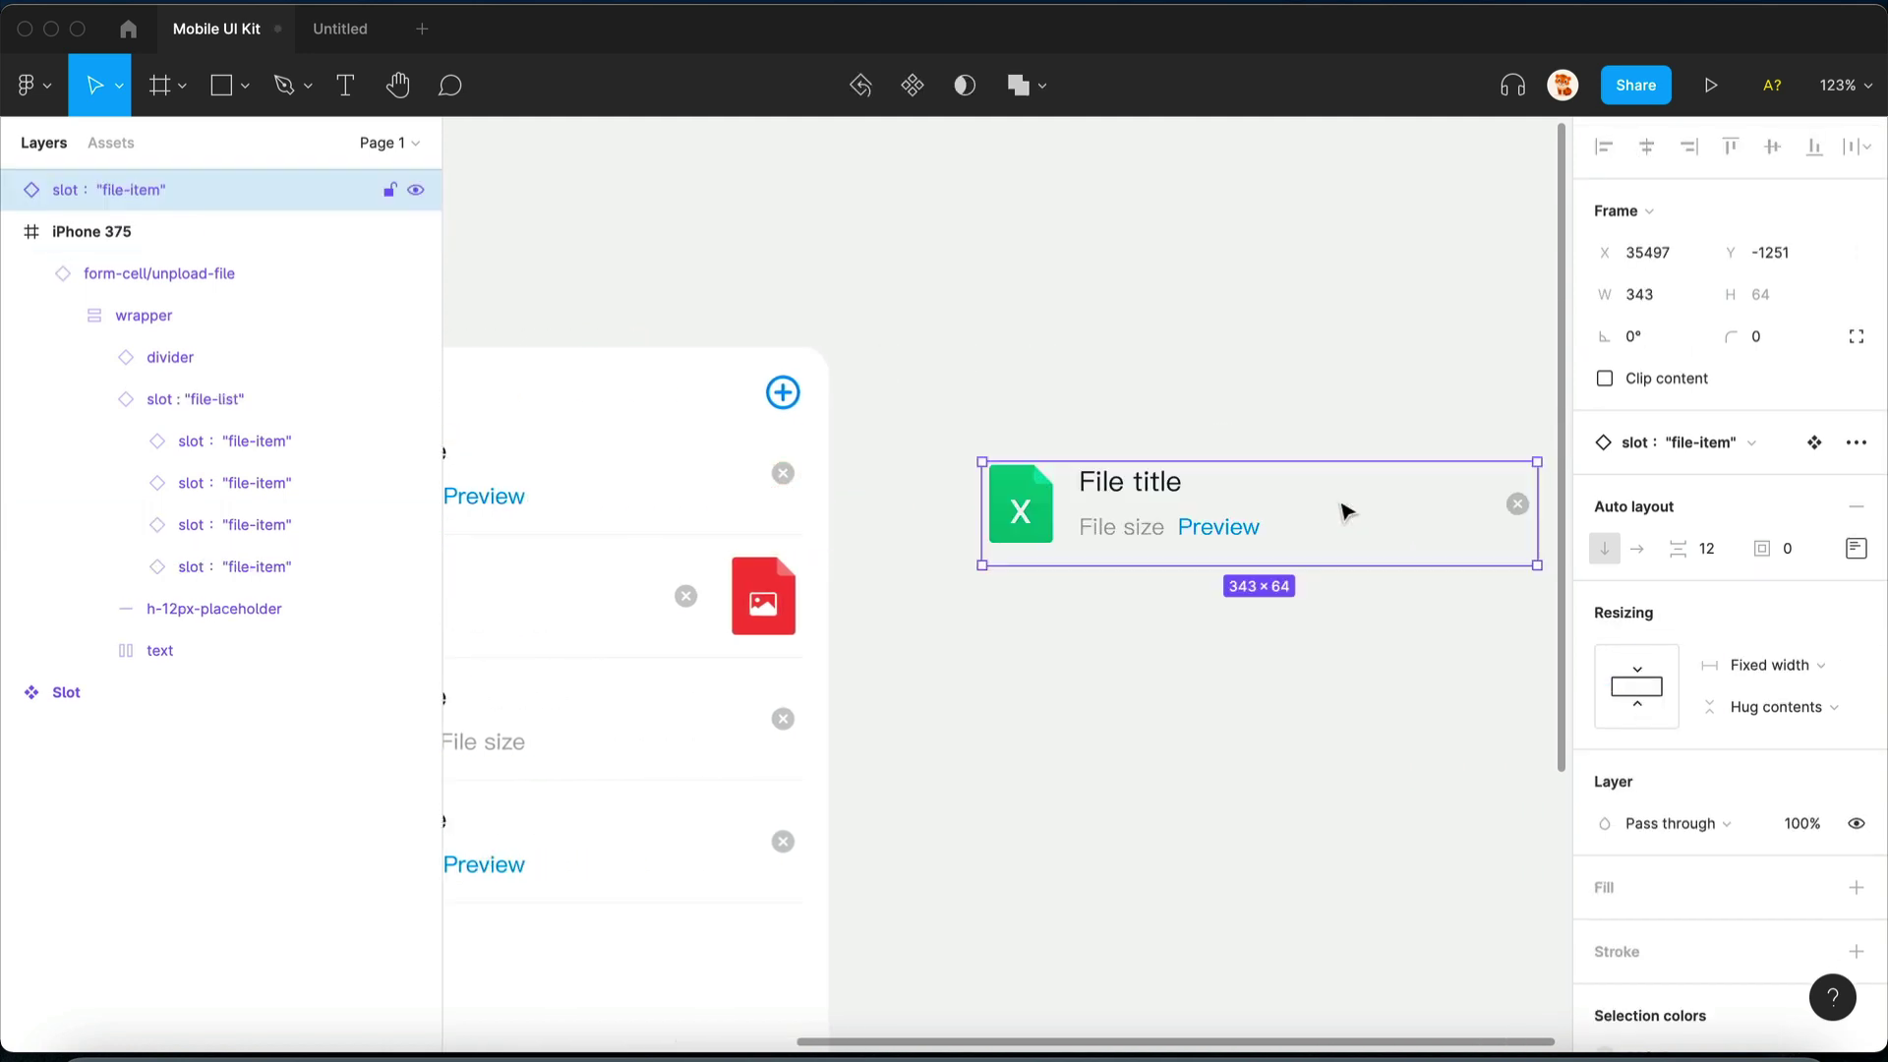
- Create a component from the copied file-item instance and rename it item
key("shift+2")
key("super+alt+k")
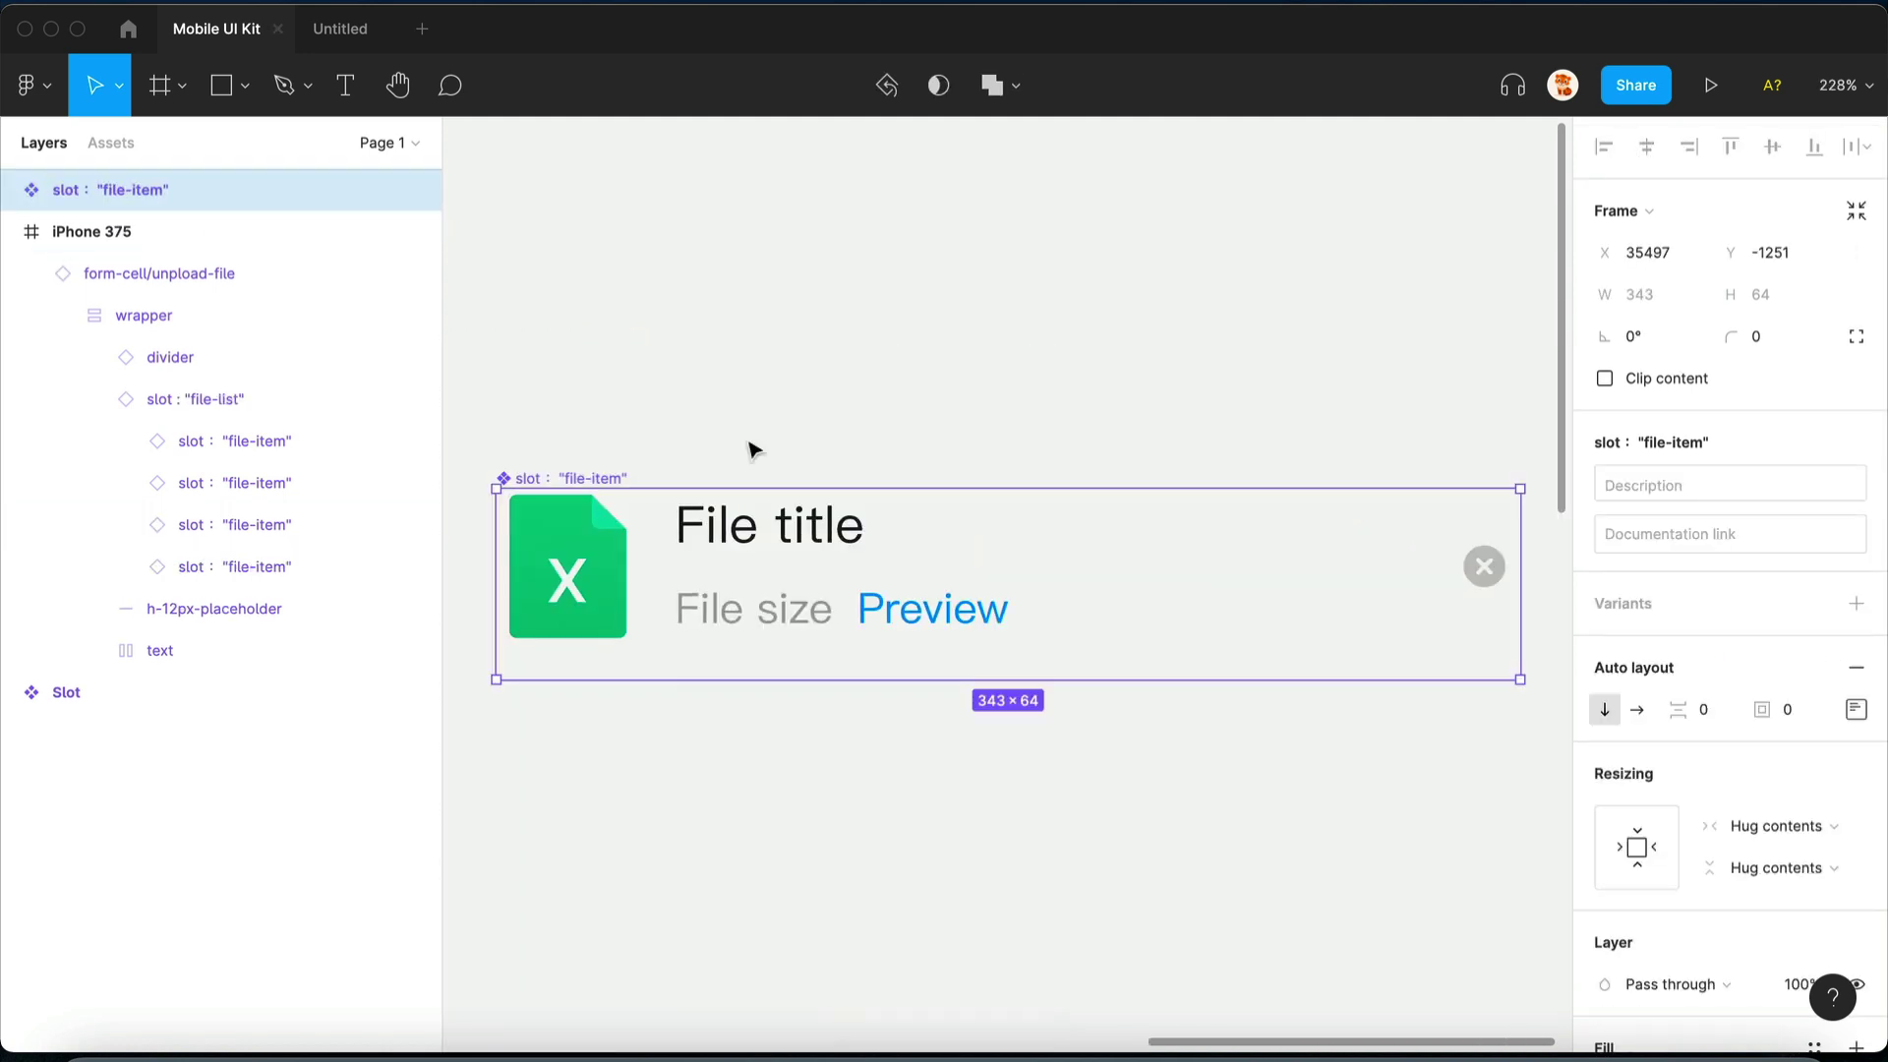
key("super+r")
type("item")
key("Return")
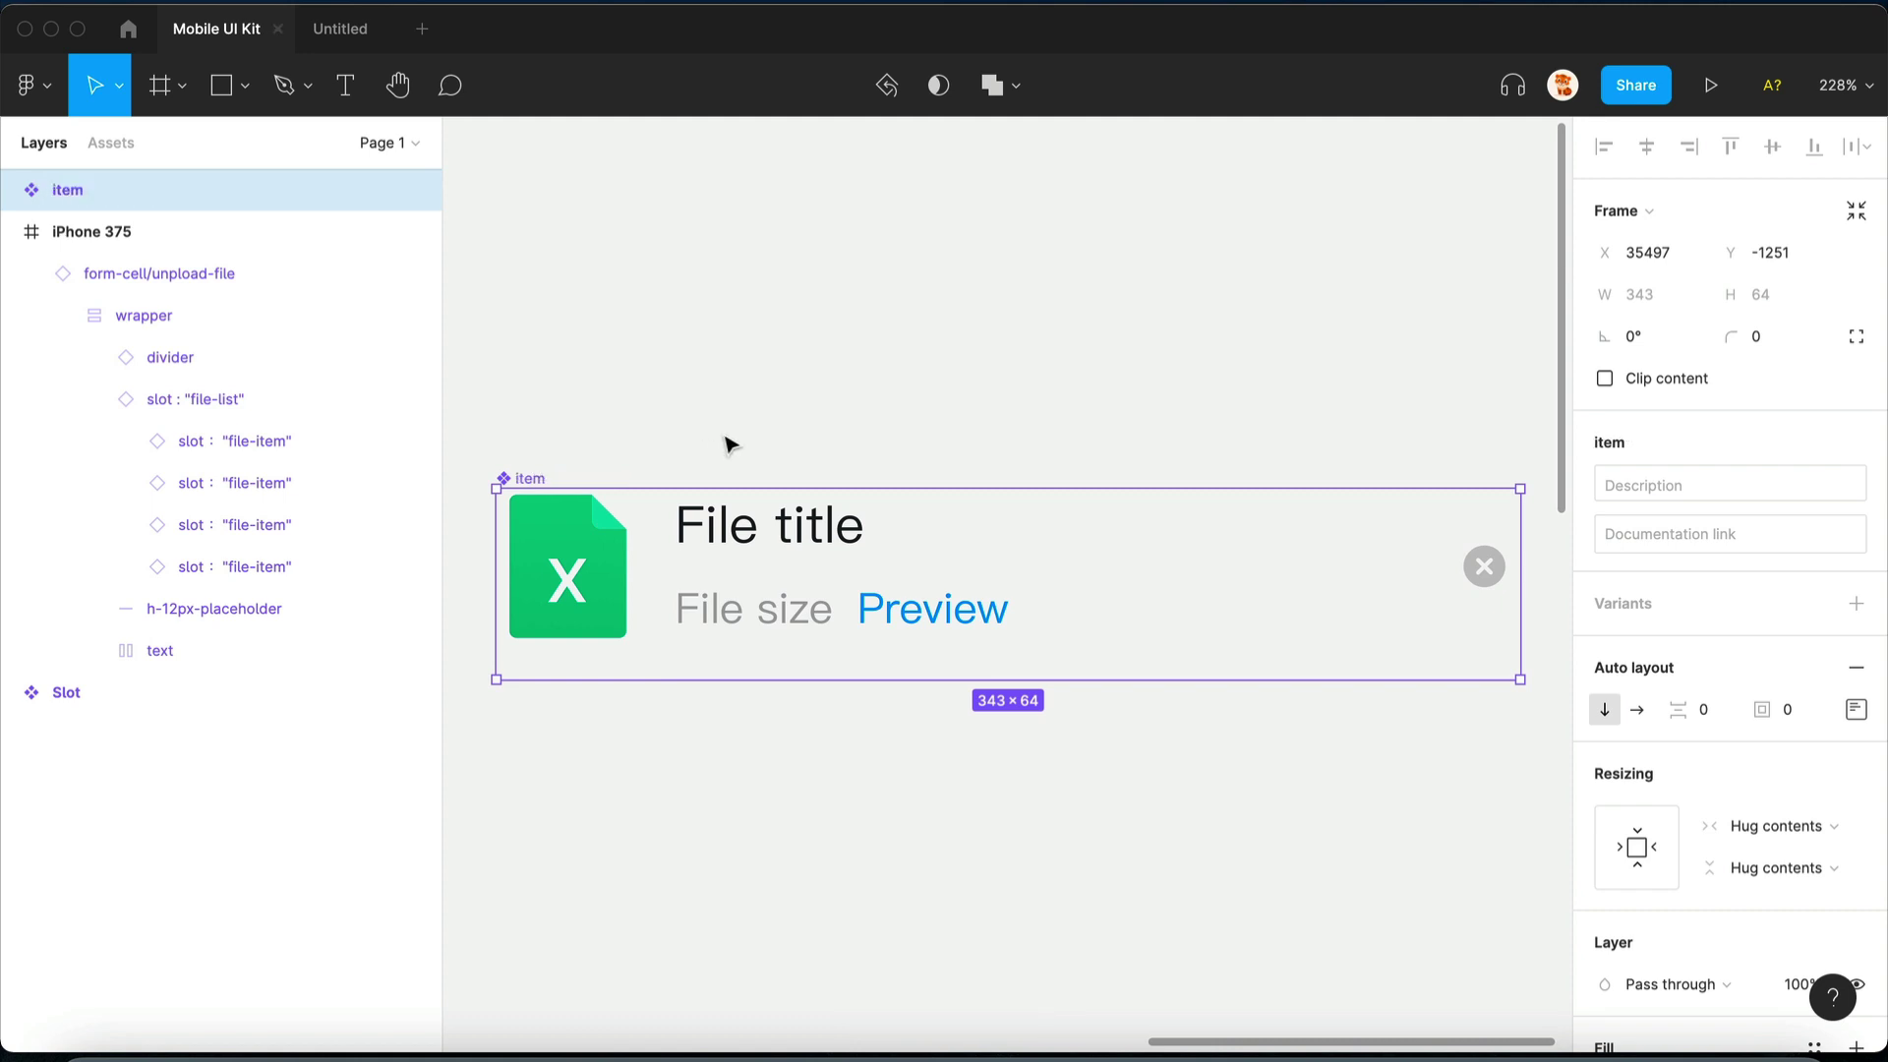
- Add a second variant to the item component, setting Property 1 to 2 for the new variant and 1 for the original
left_click(12, 190)
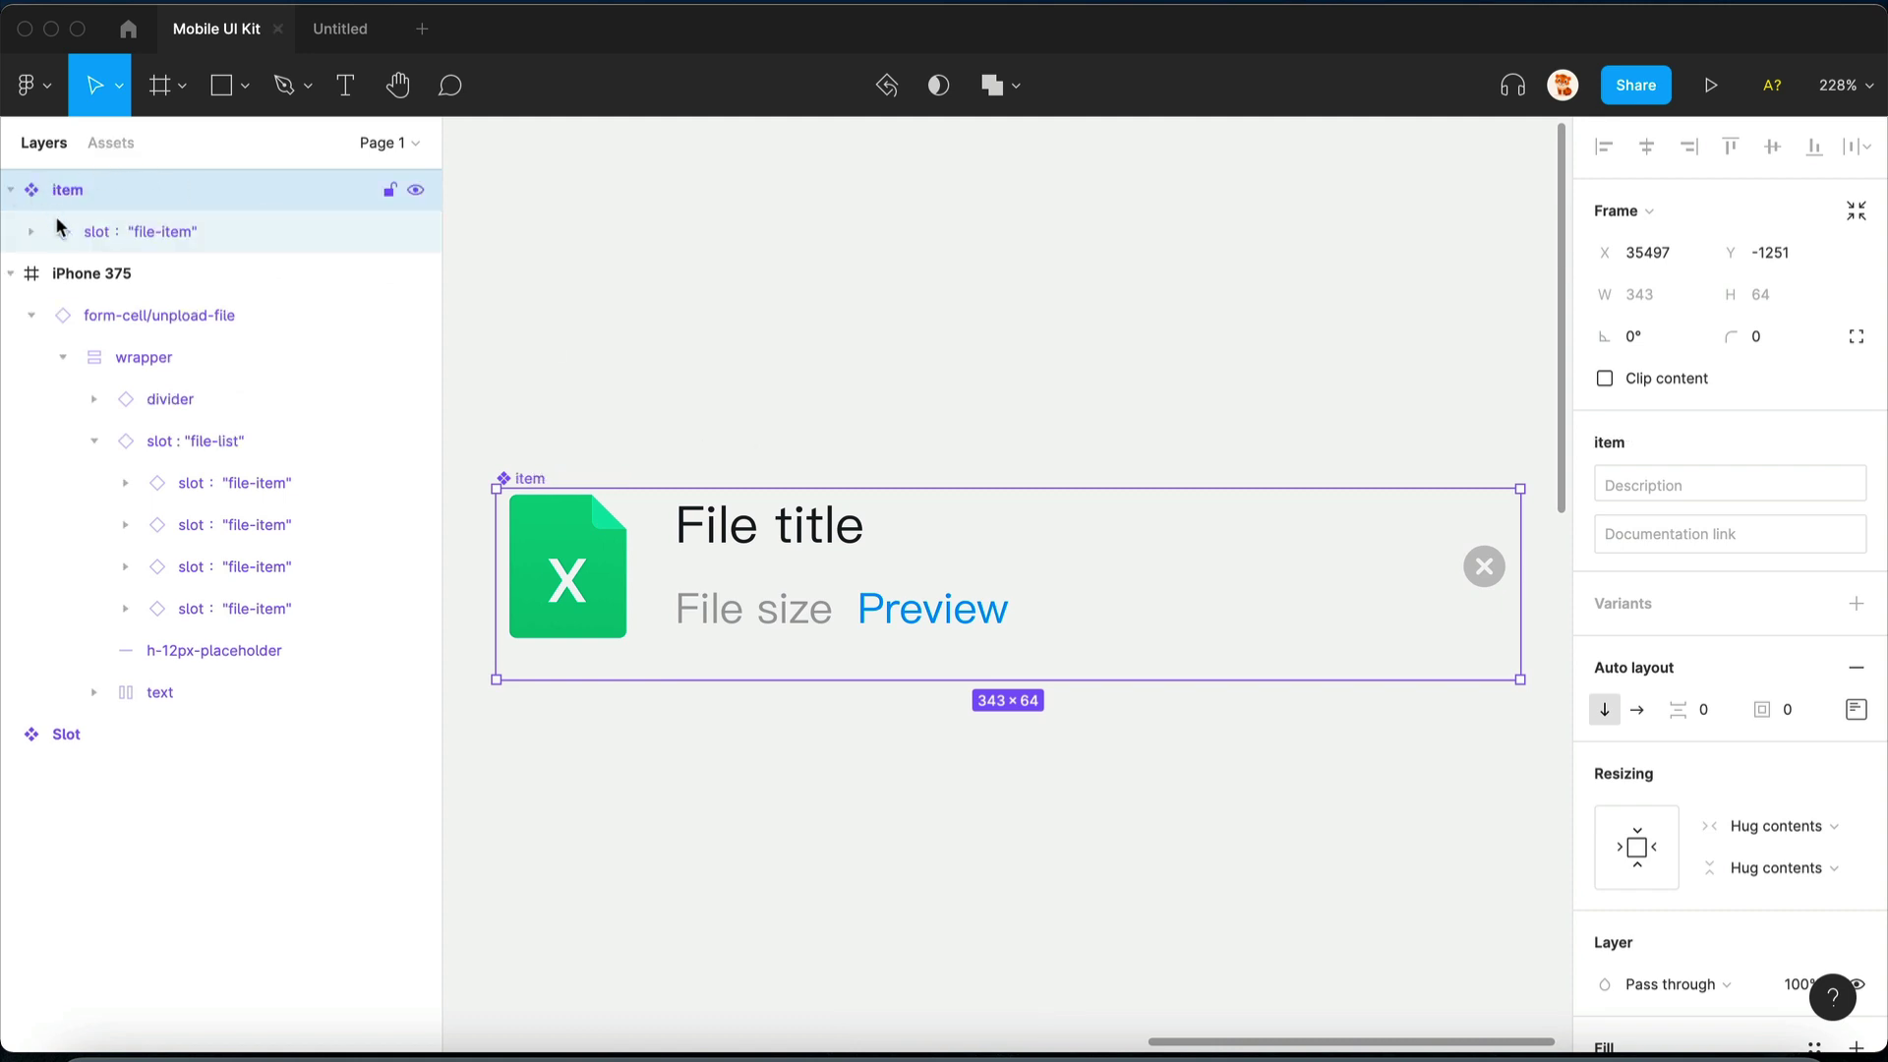
left_click(29, 232)
left_click(120, 243)
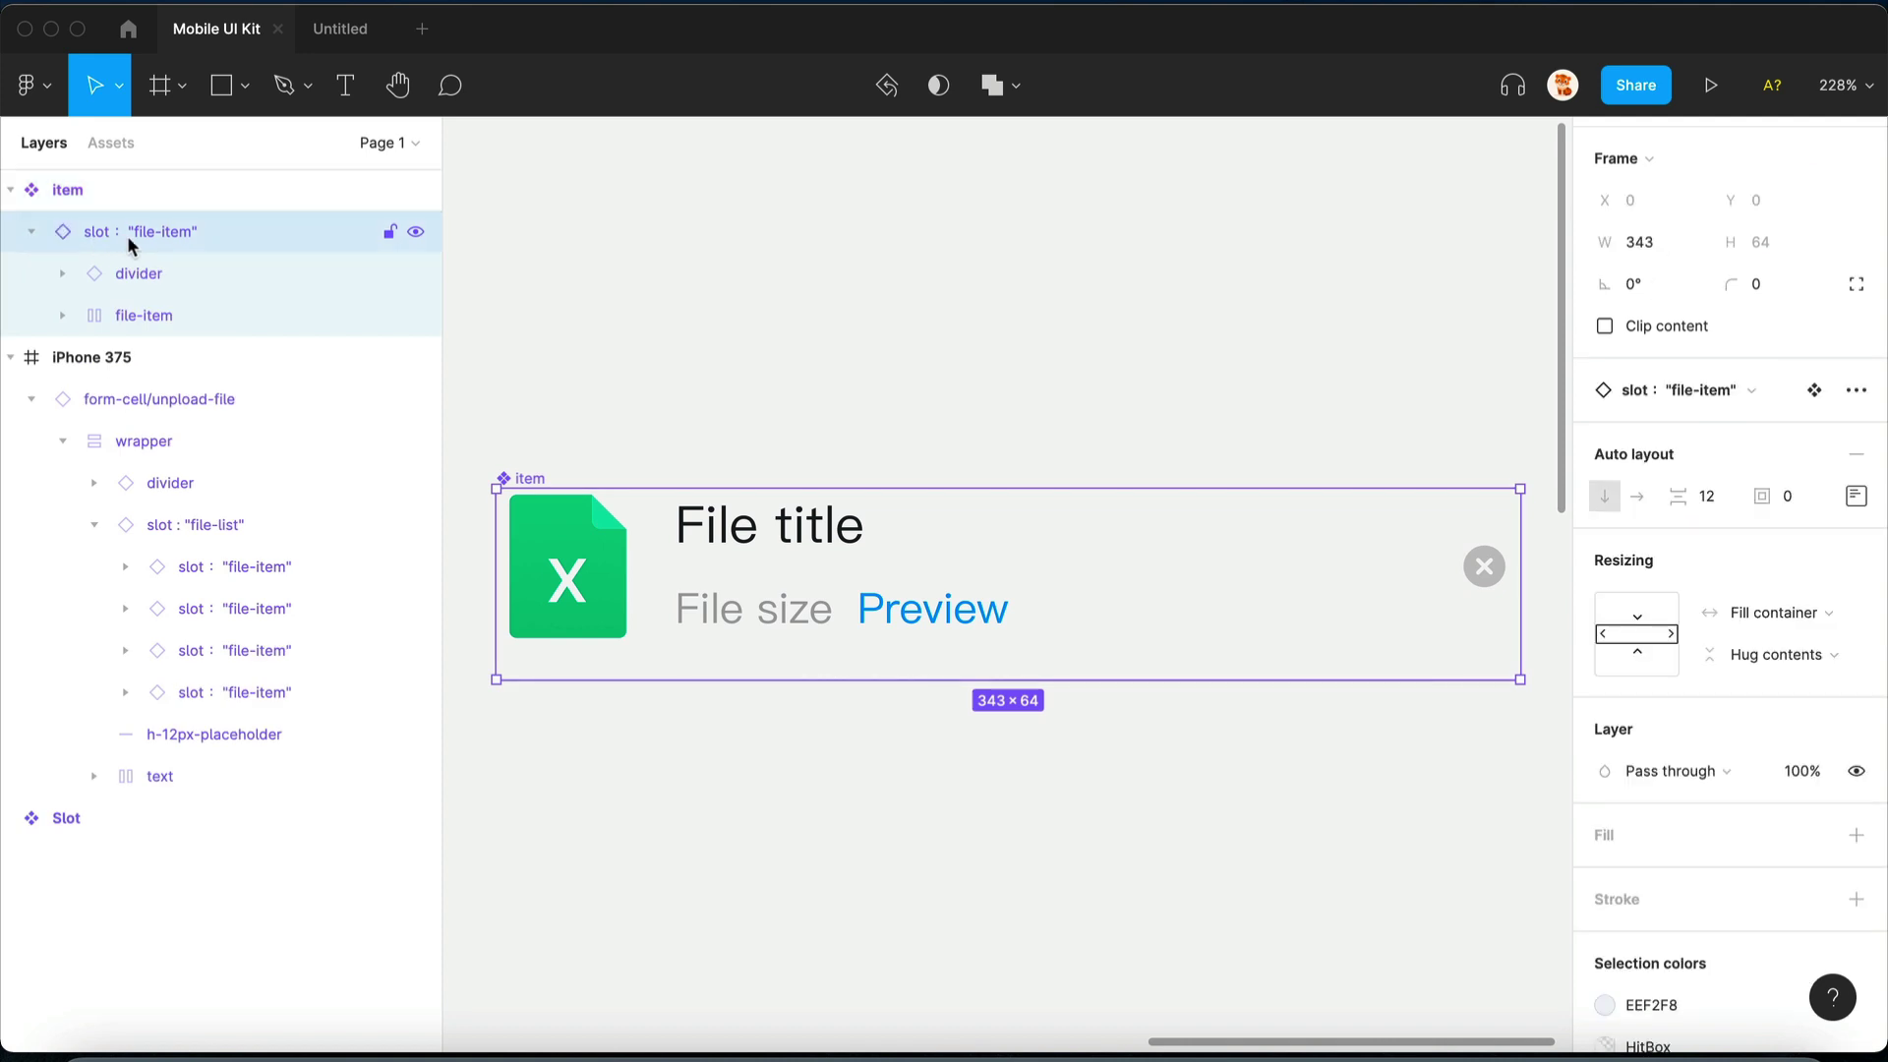
key("shift+Return")
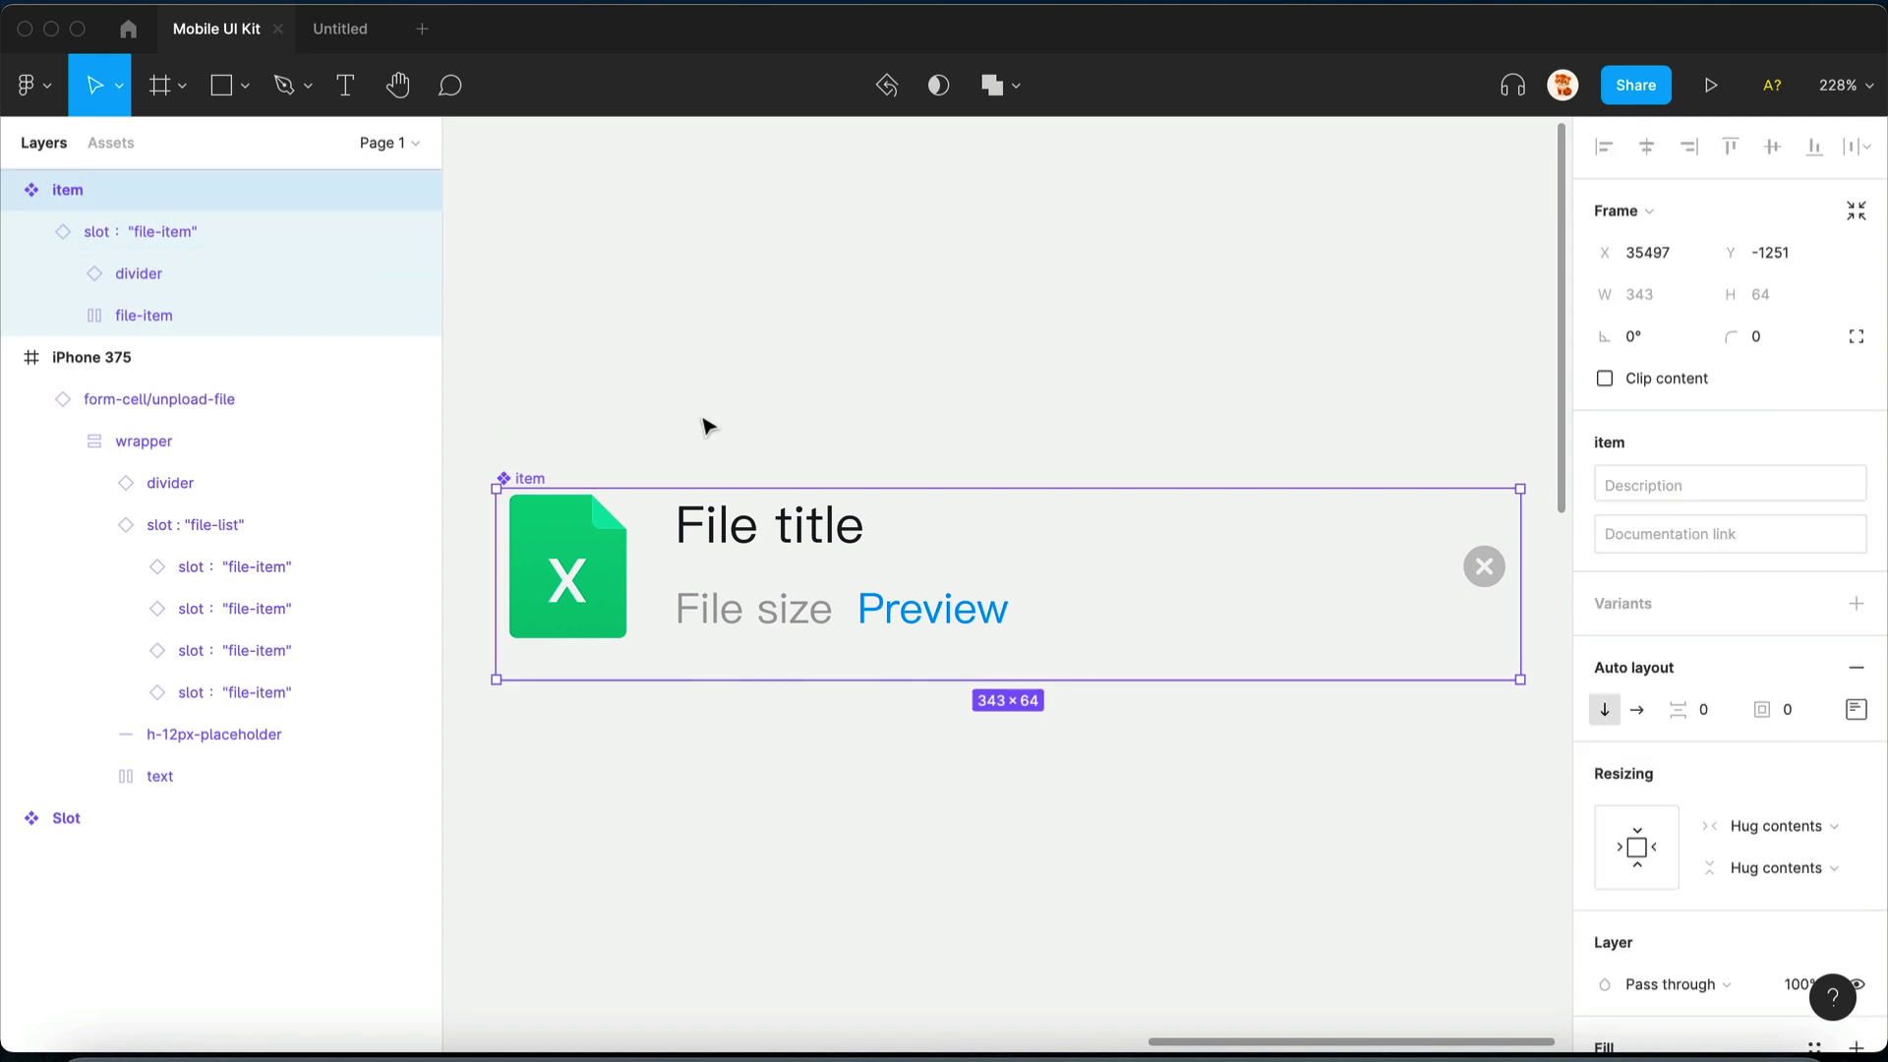
left_click(1855, 603)
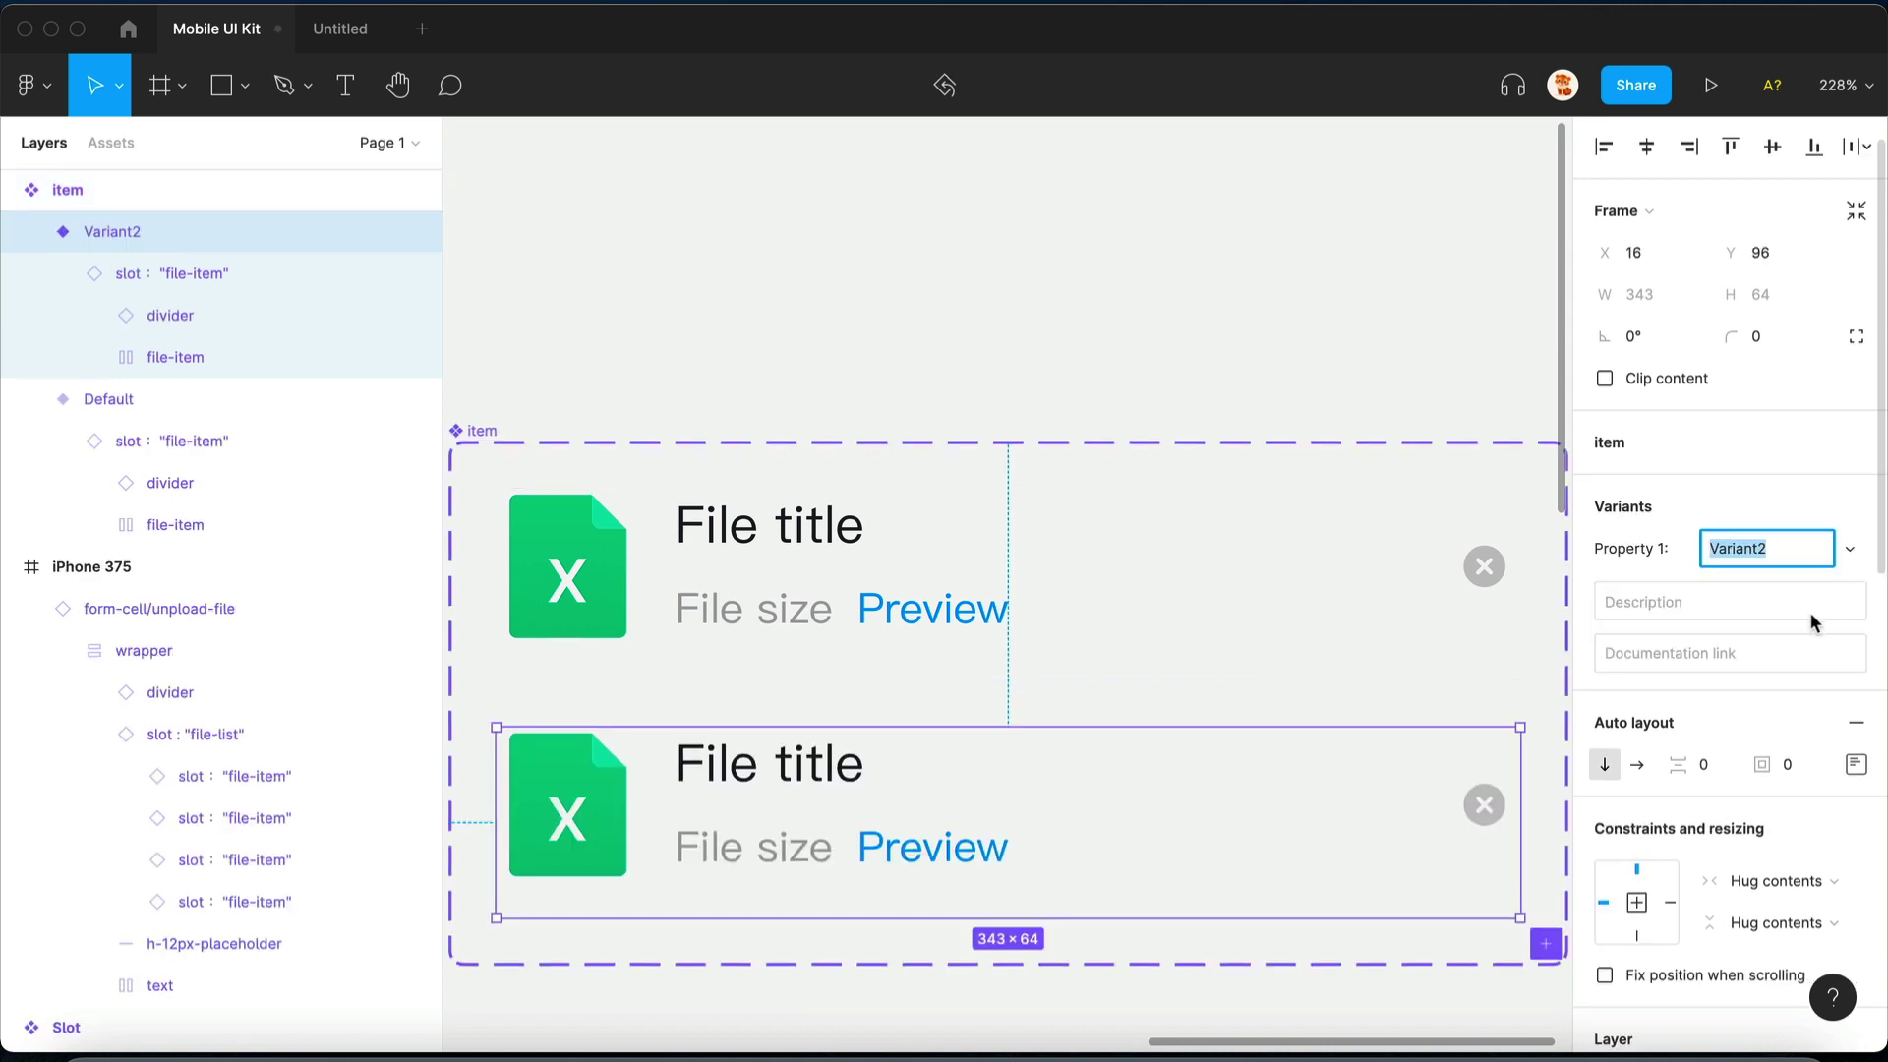
type("2")
left_click(1146, 552)
left_click(1761, 548)
type("1")
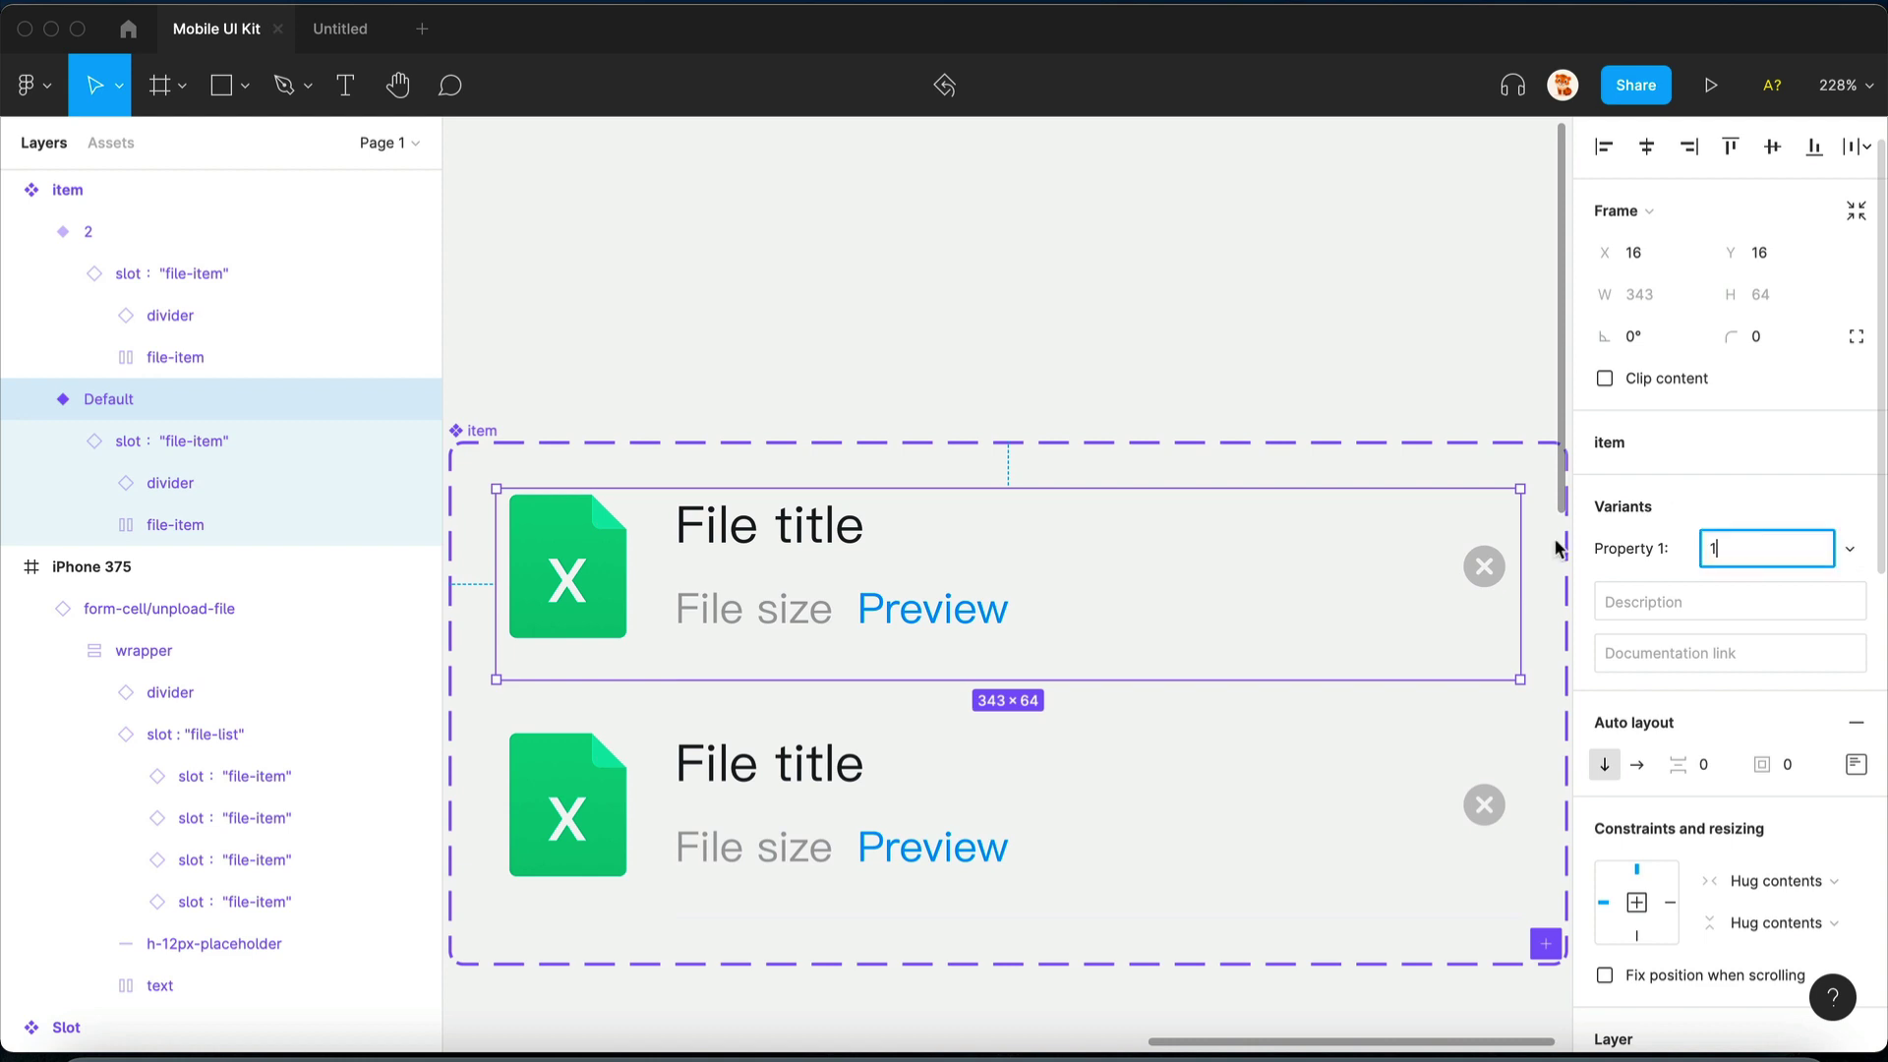
key("Return")
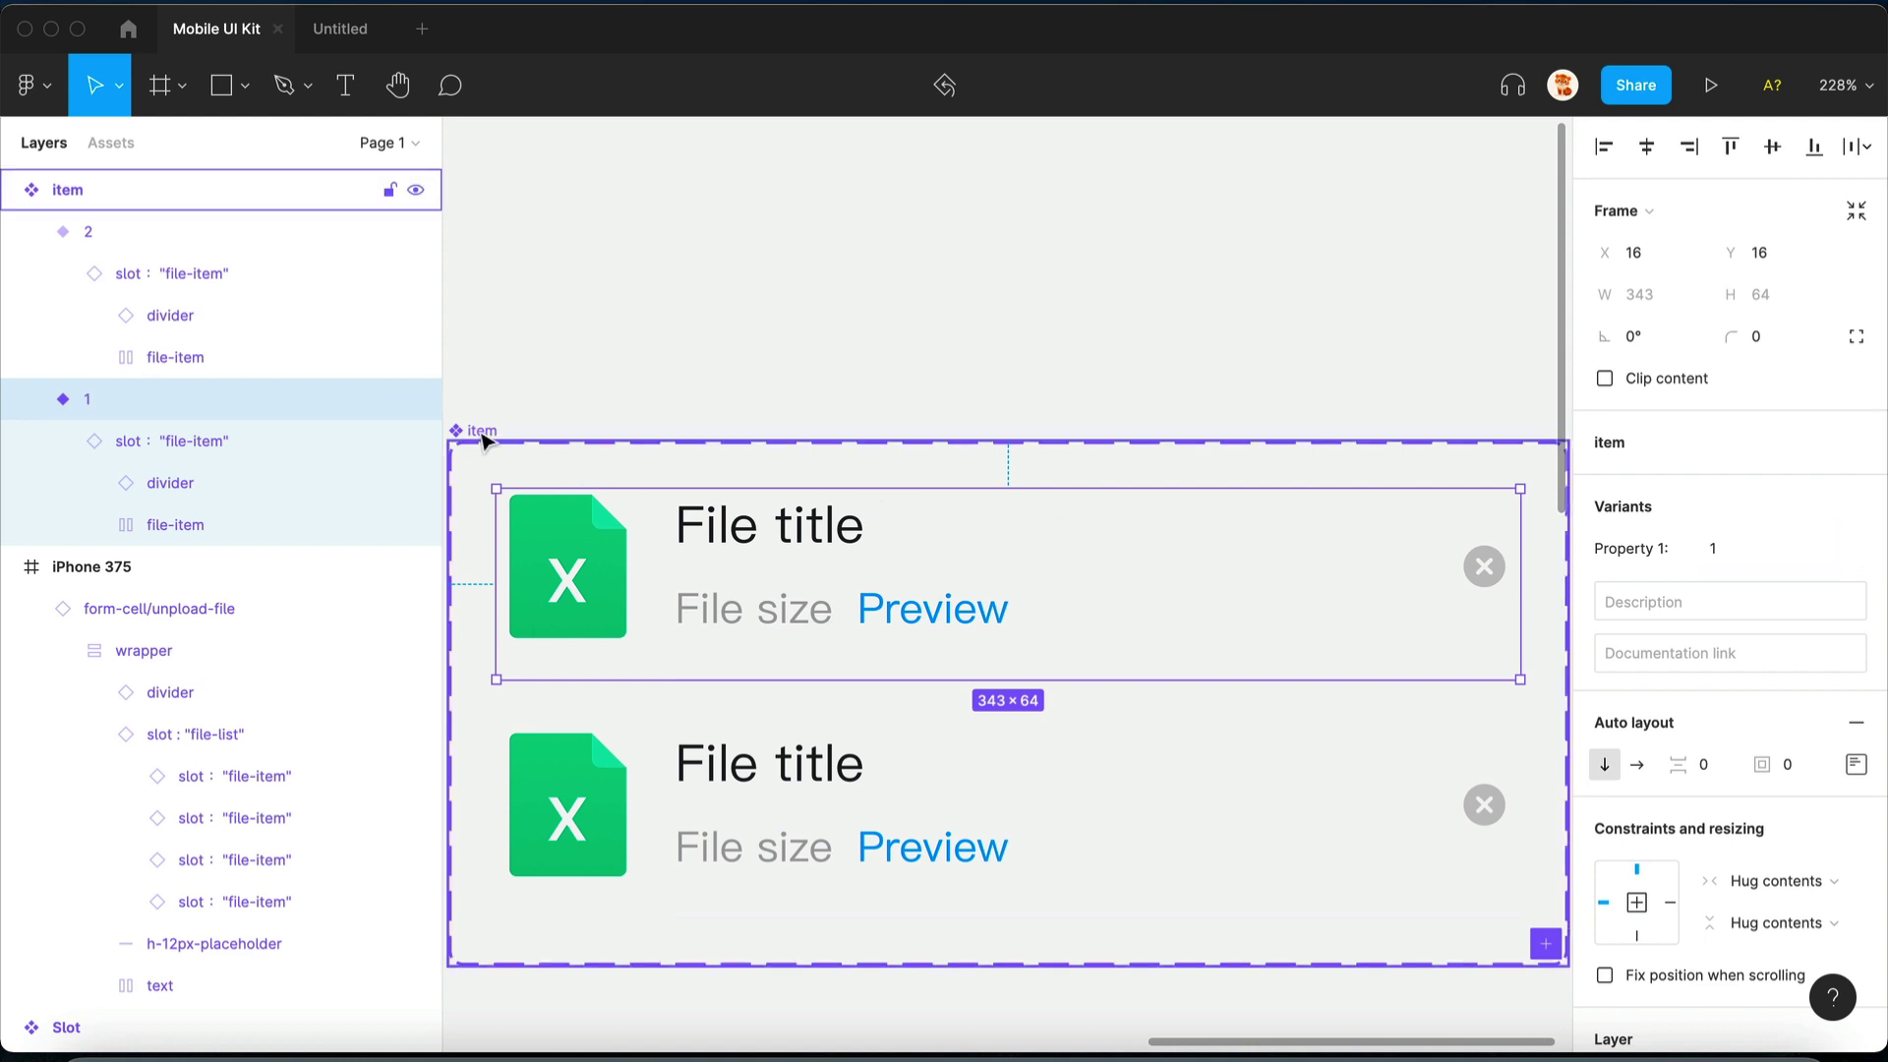
- Swap the Excel icon inside variant 2 of the item component for the PDF icon
left_click(574, 821)
double_click(575, 822)
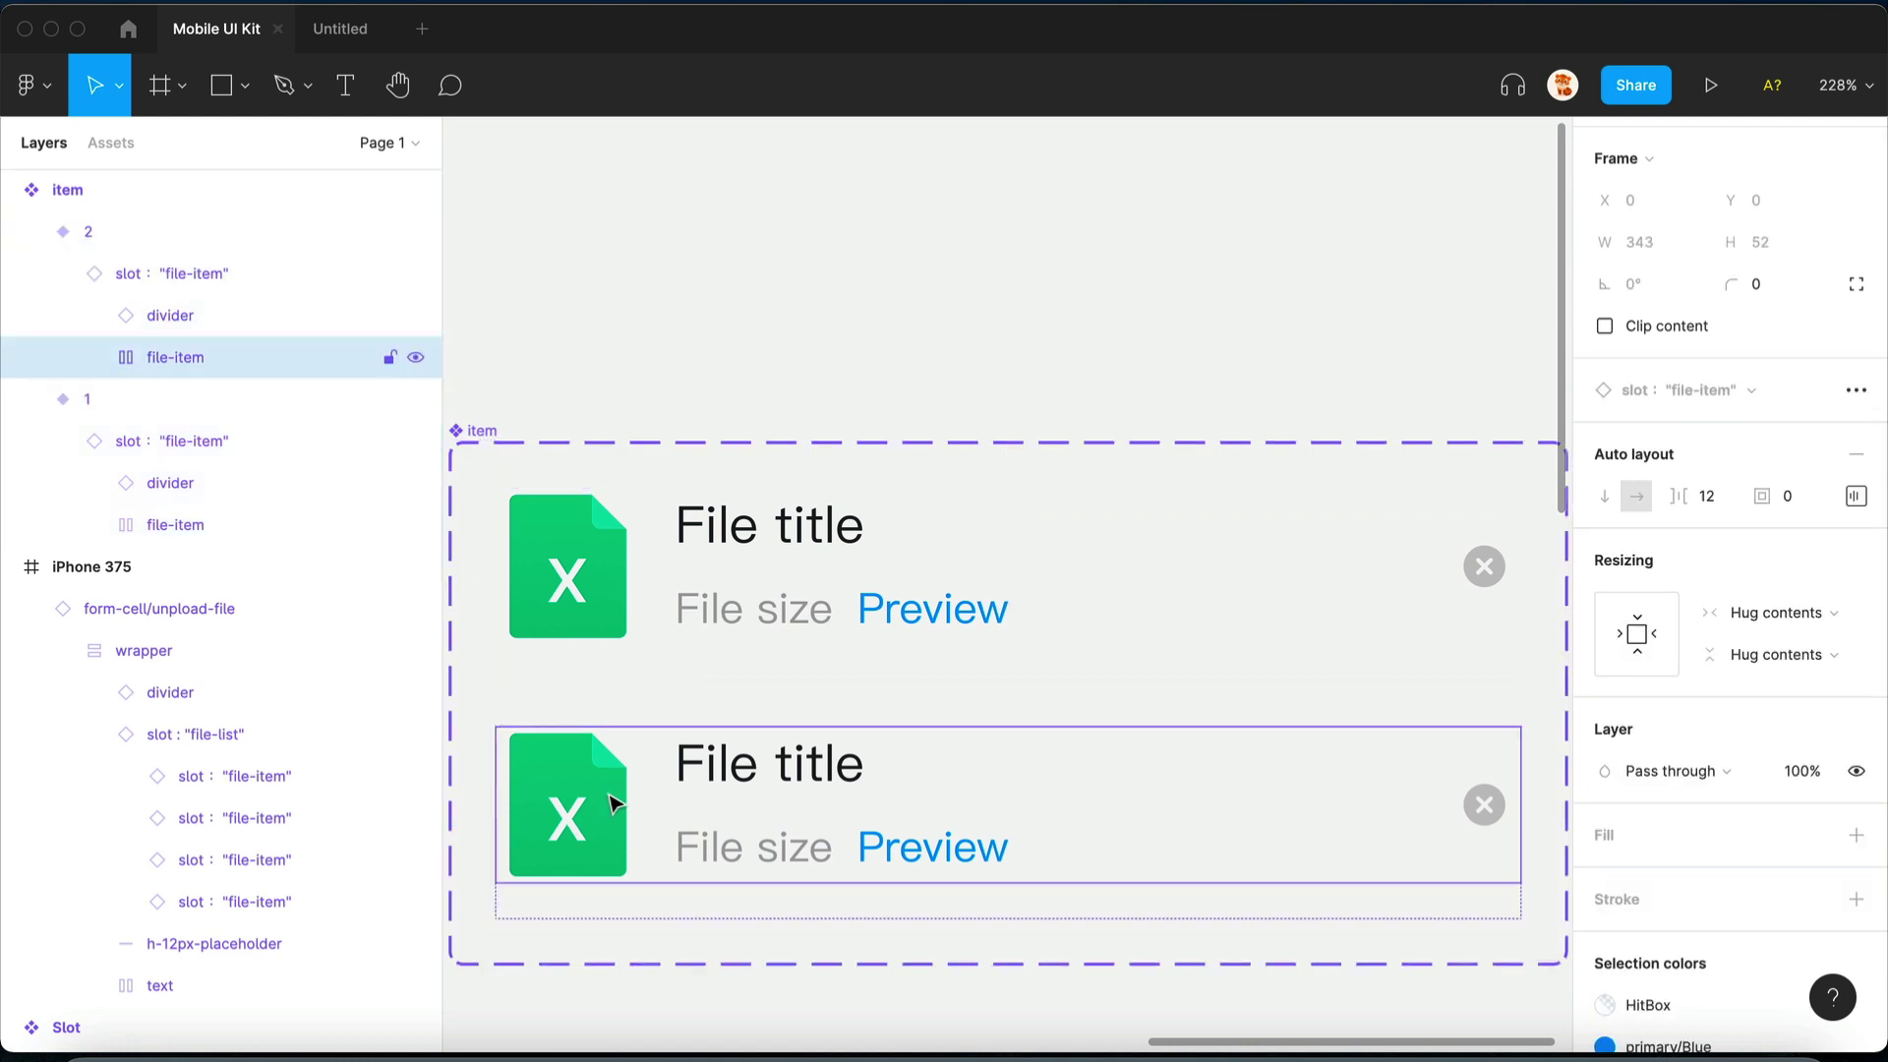
double_click(575, 822)
left_click(1641, 390)
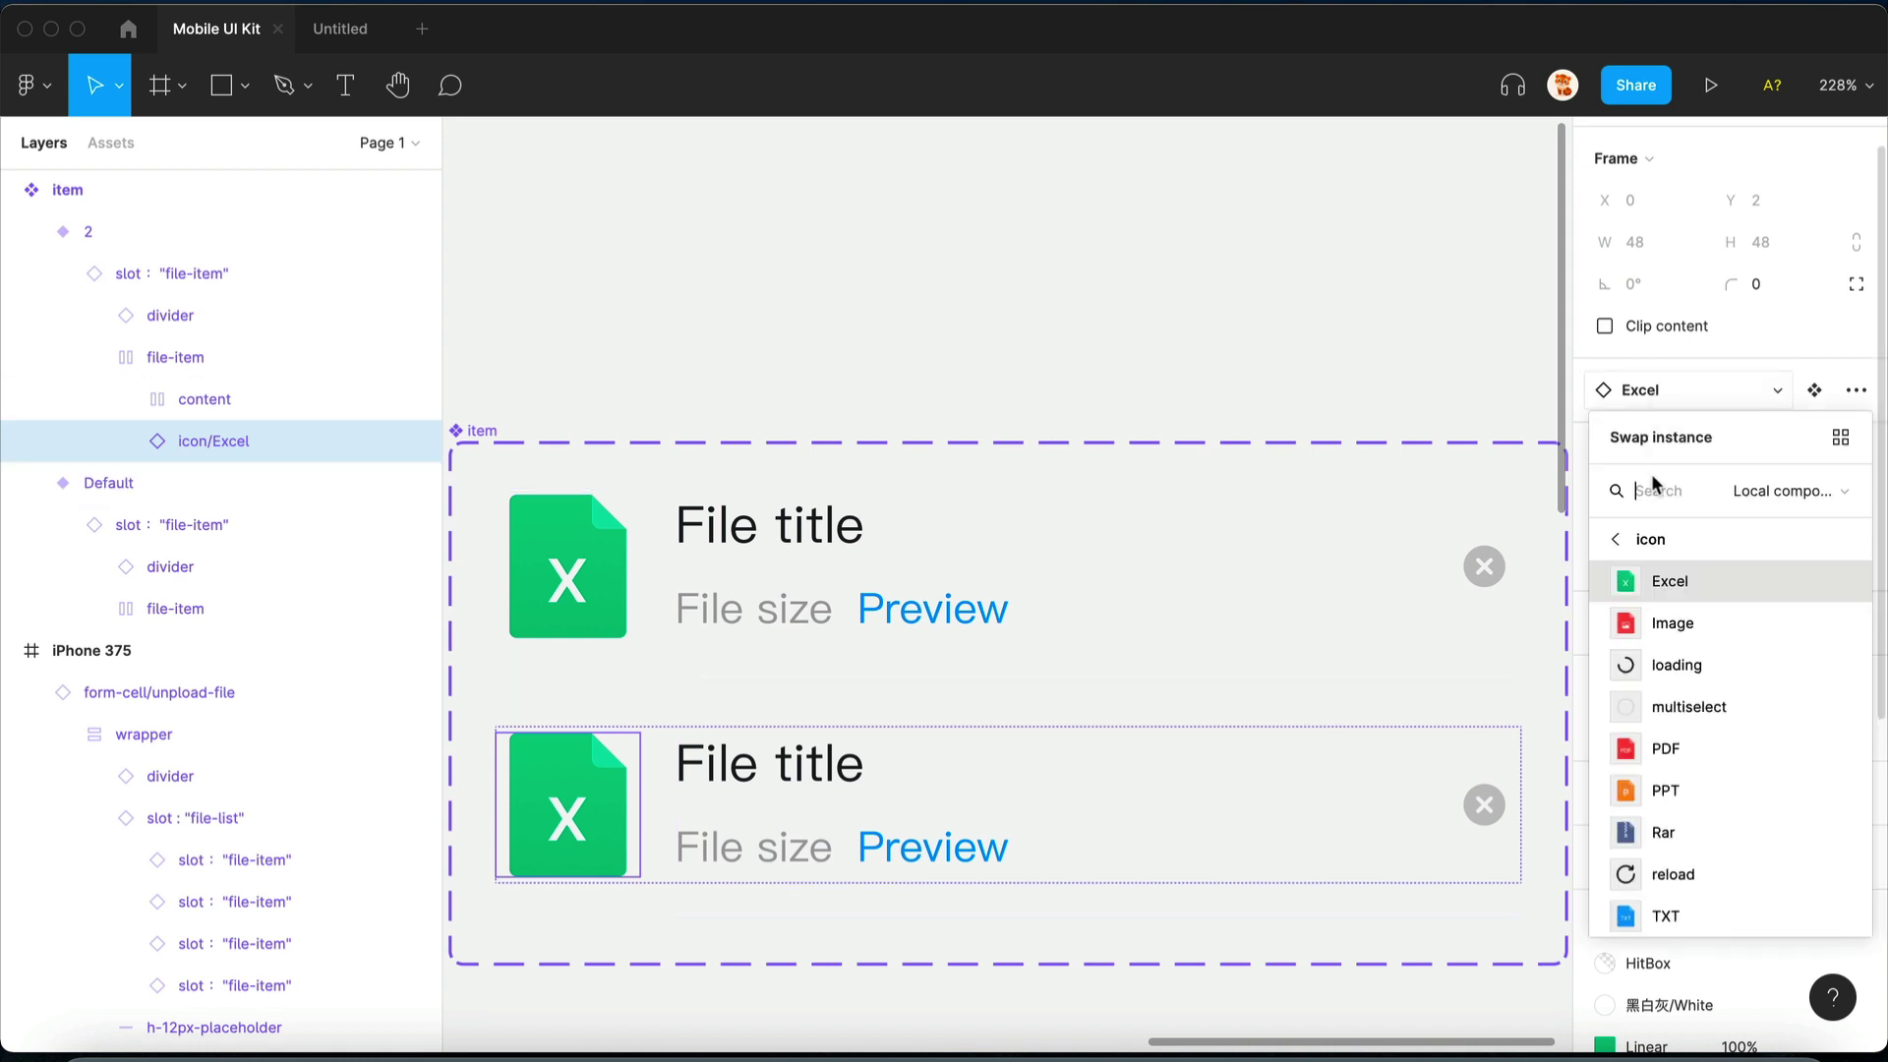
scroll(1662, 712, "down", 1)
left_click(1662, 714)
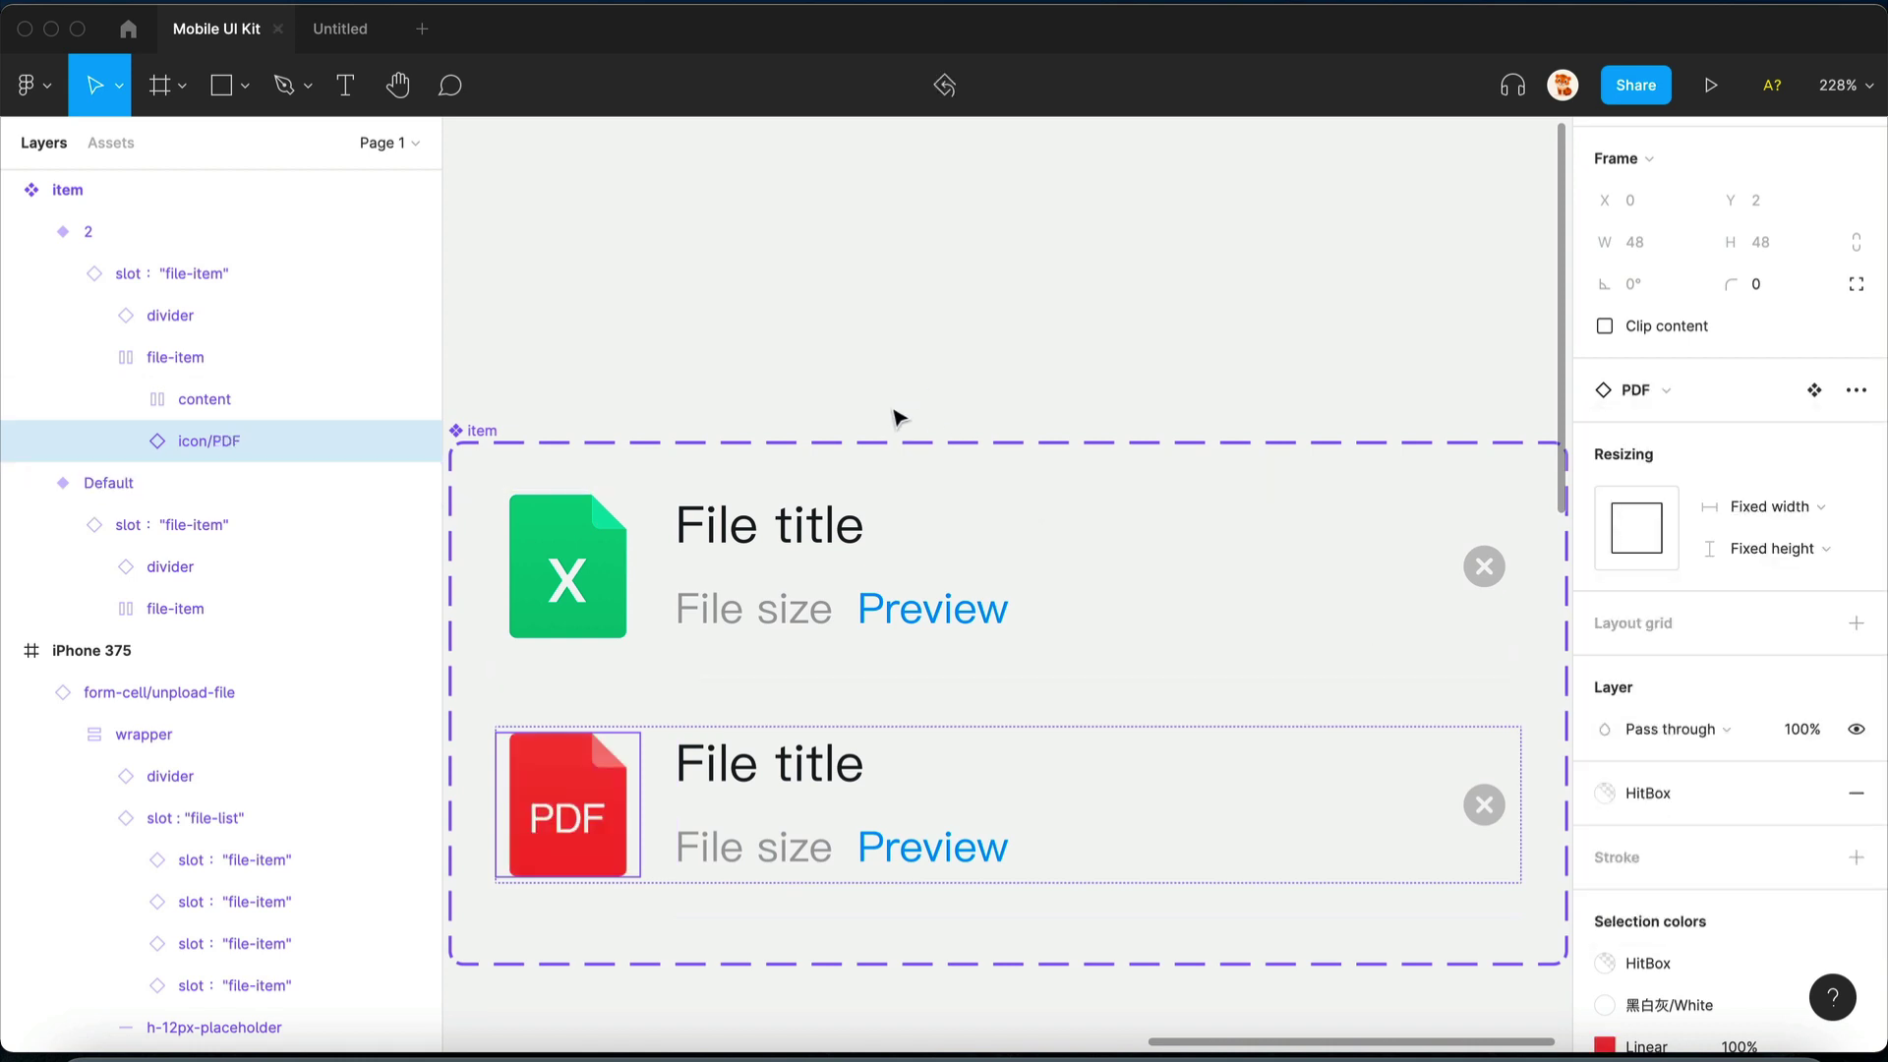
- Place two instances of the item component's Excel variant, stacked beneath the variant set
left_click(896, 540)
scroll(896, 540, "down", 5)
left_click_drag(896, 540, 897, 831)
scroll(894, 801, "down", 3)
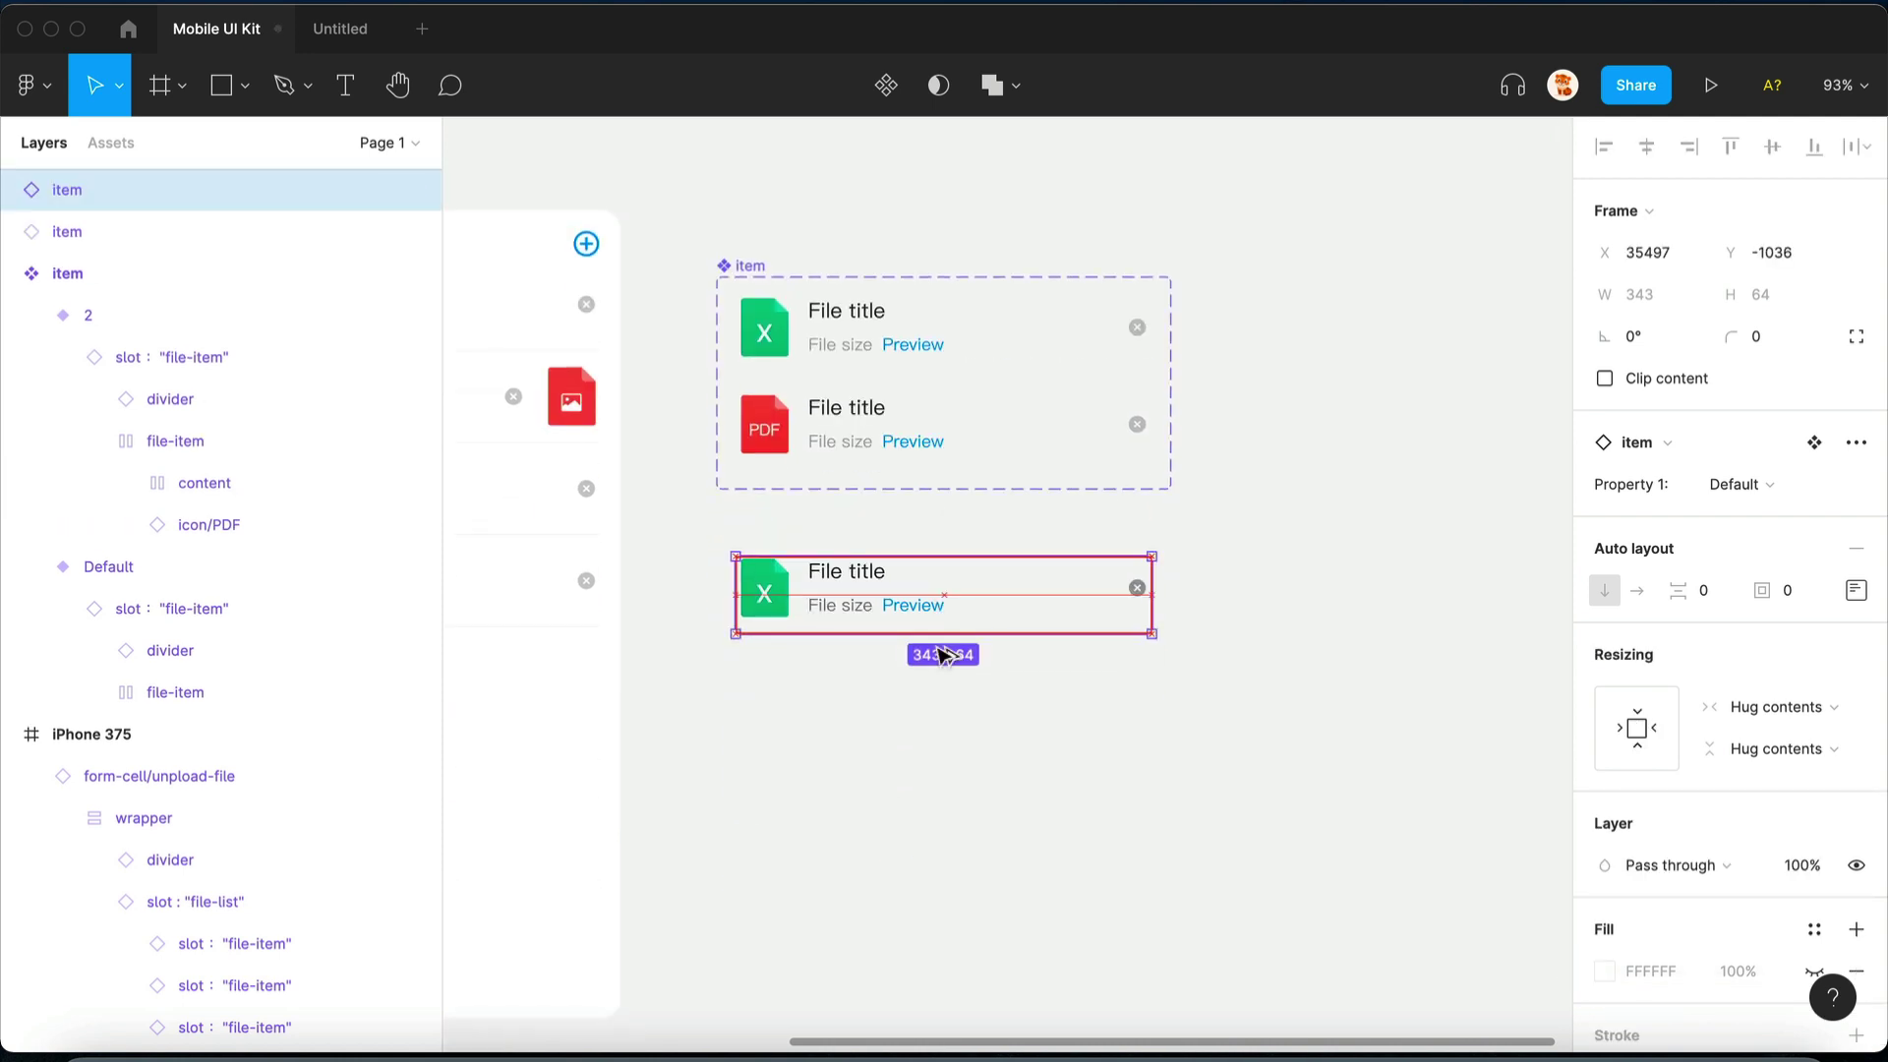
left_click_drag(938, 647, 938, 692)
- Wrap the two stacked item instances in a vertical auto layout frame
scroll(937, 693, "up", 5)
left_click(903, 601, "shift")
key("shift+a")
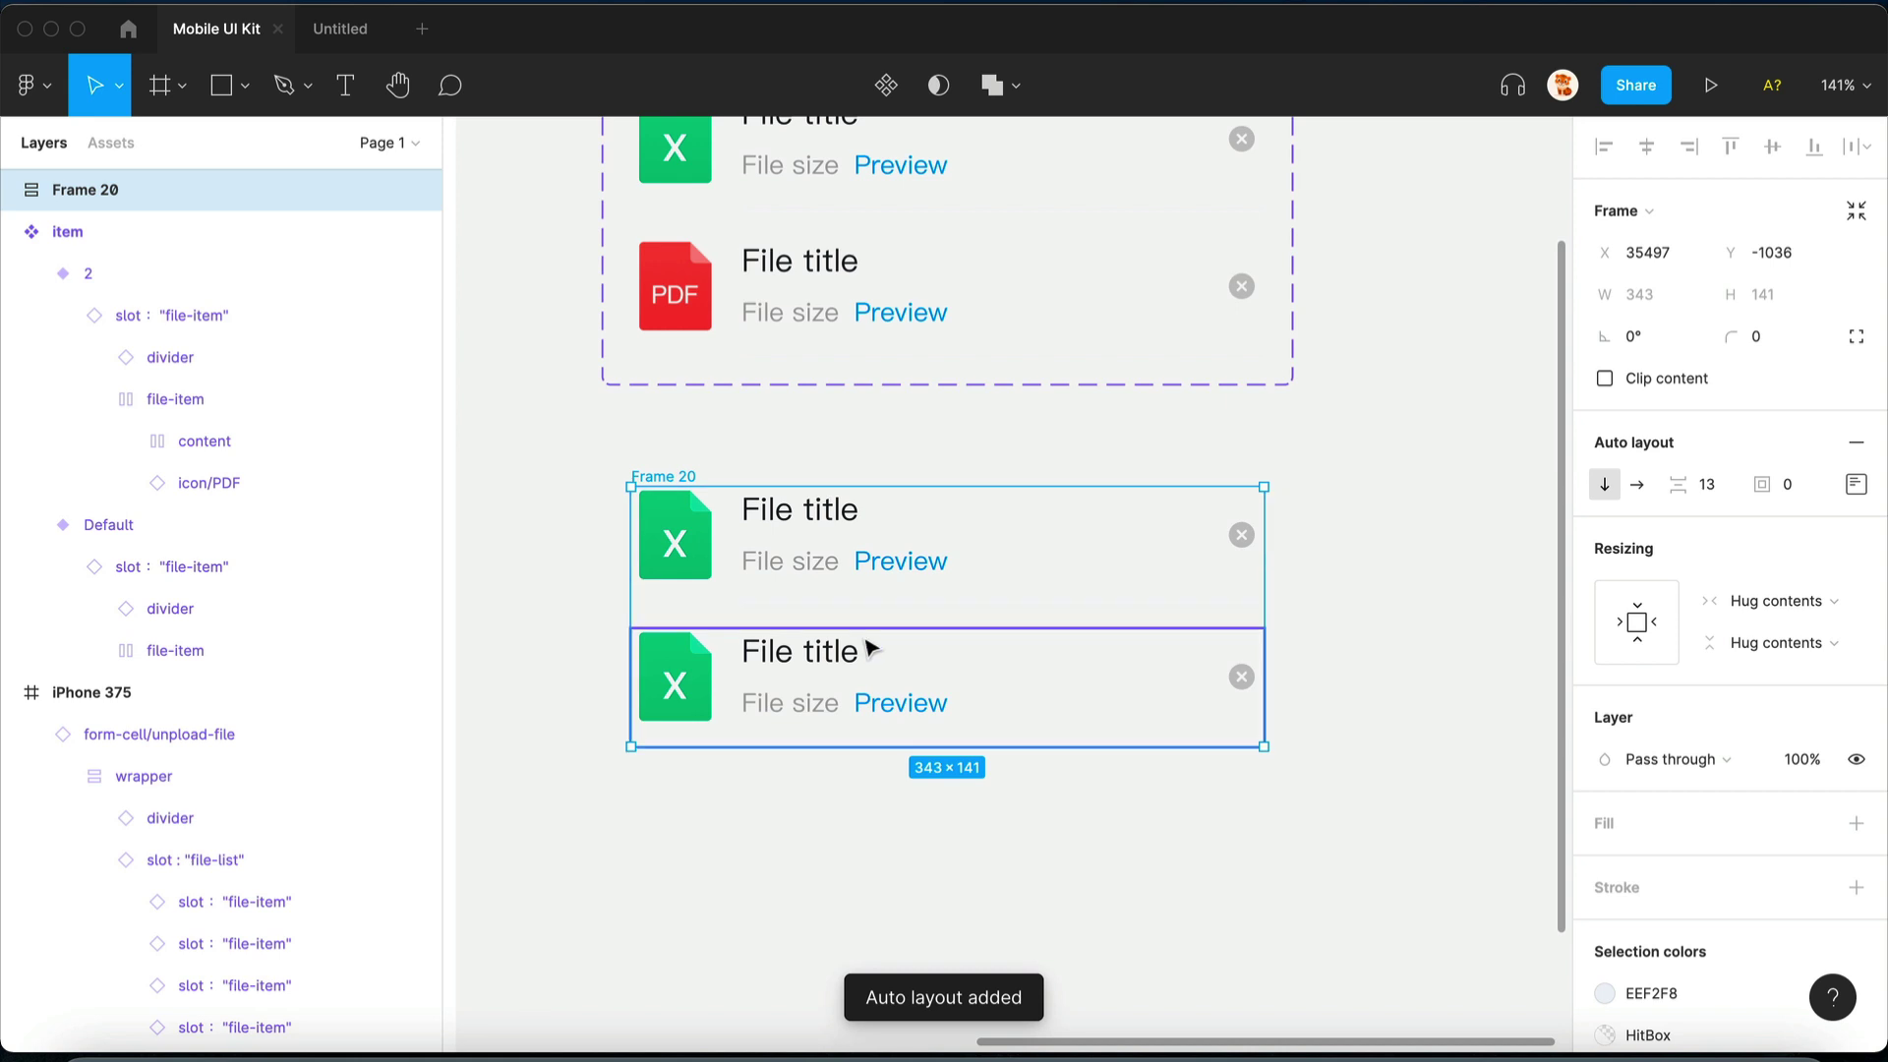
scroll(870, 647, "up", 1, "ctrl")
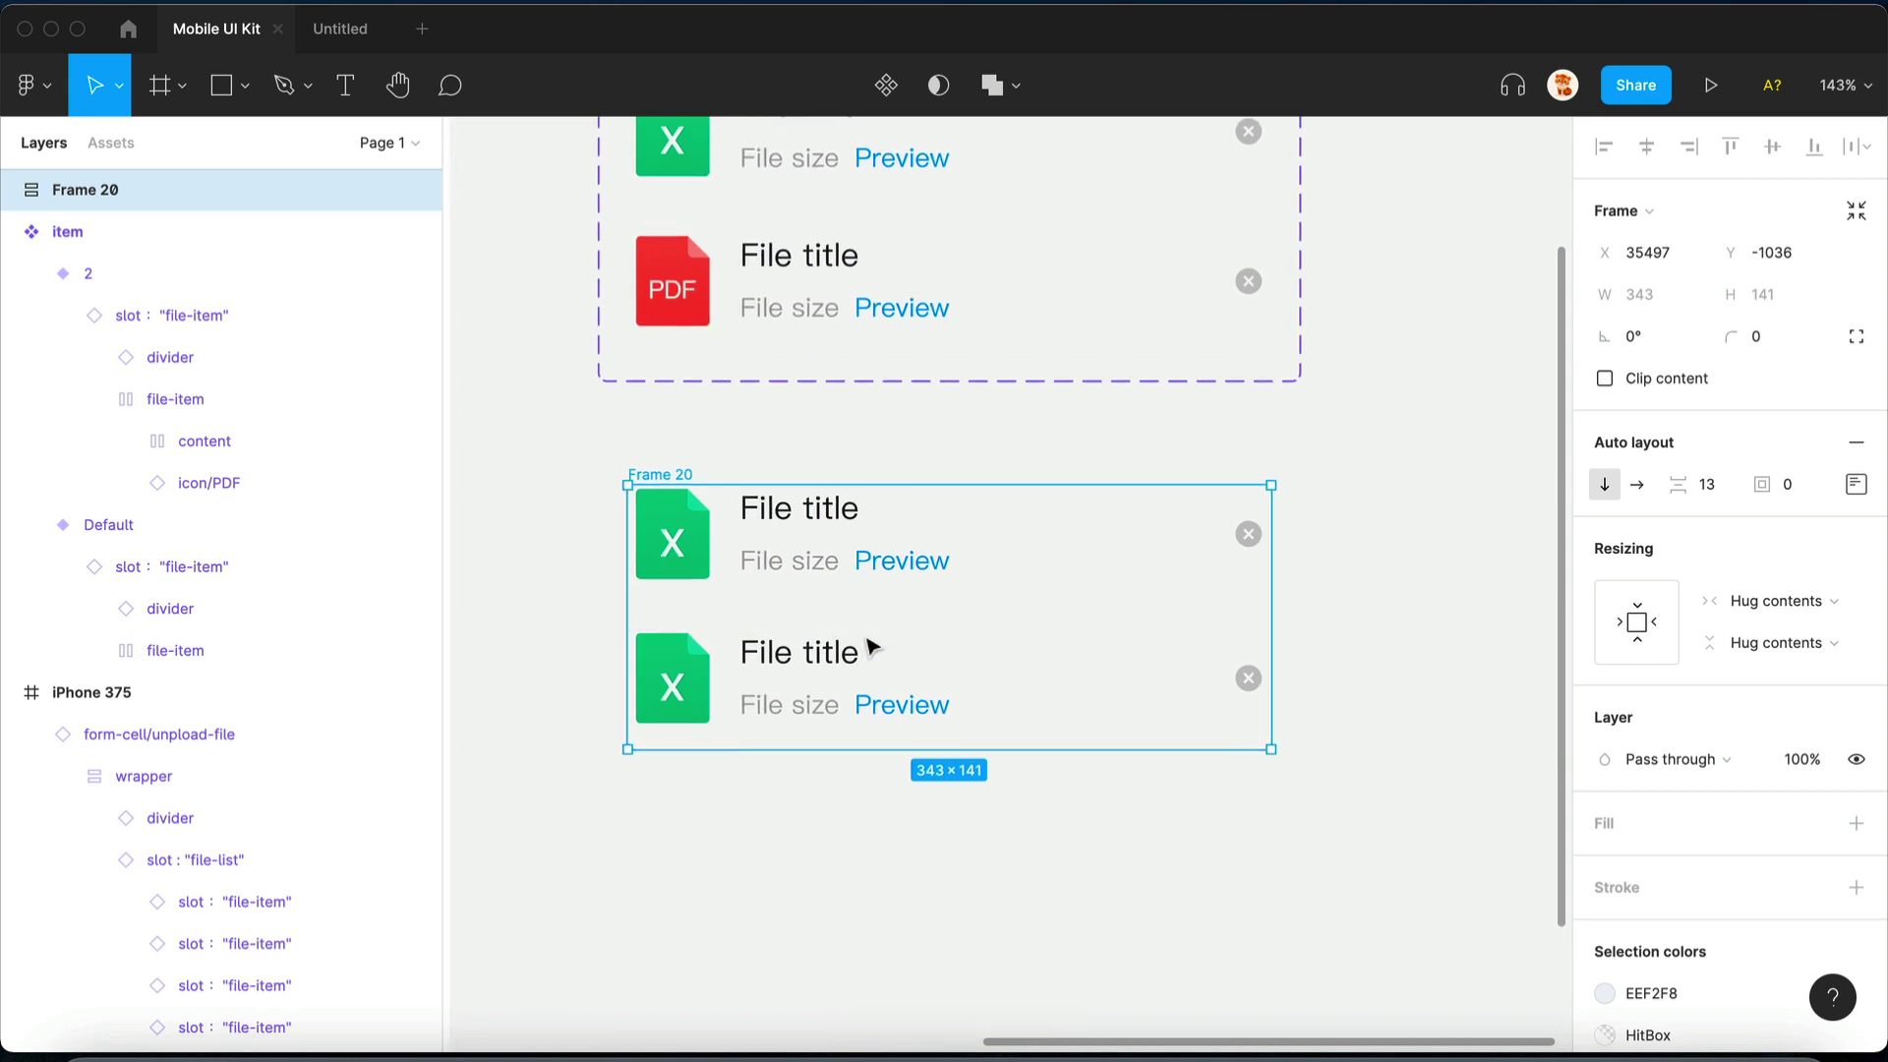
- Convert the auto layout frame into a component and name it slot : "item list"
key("ctrl+alt+k")
key("ctrl+r")
type("s")
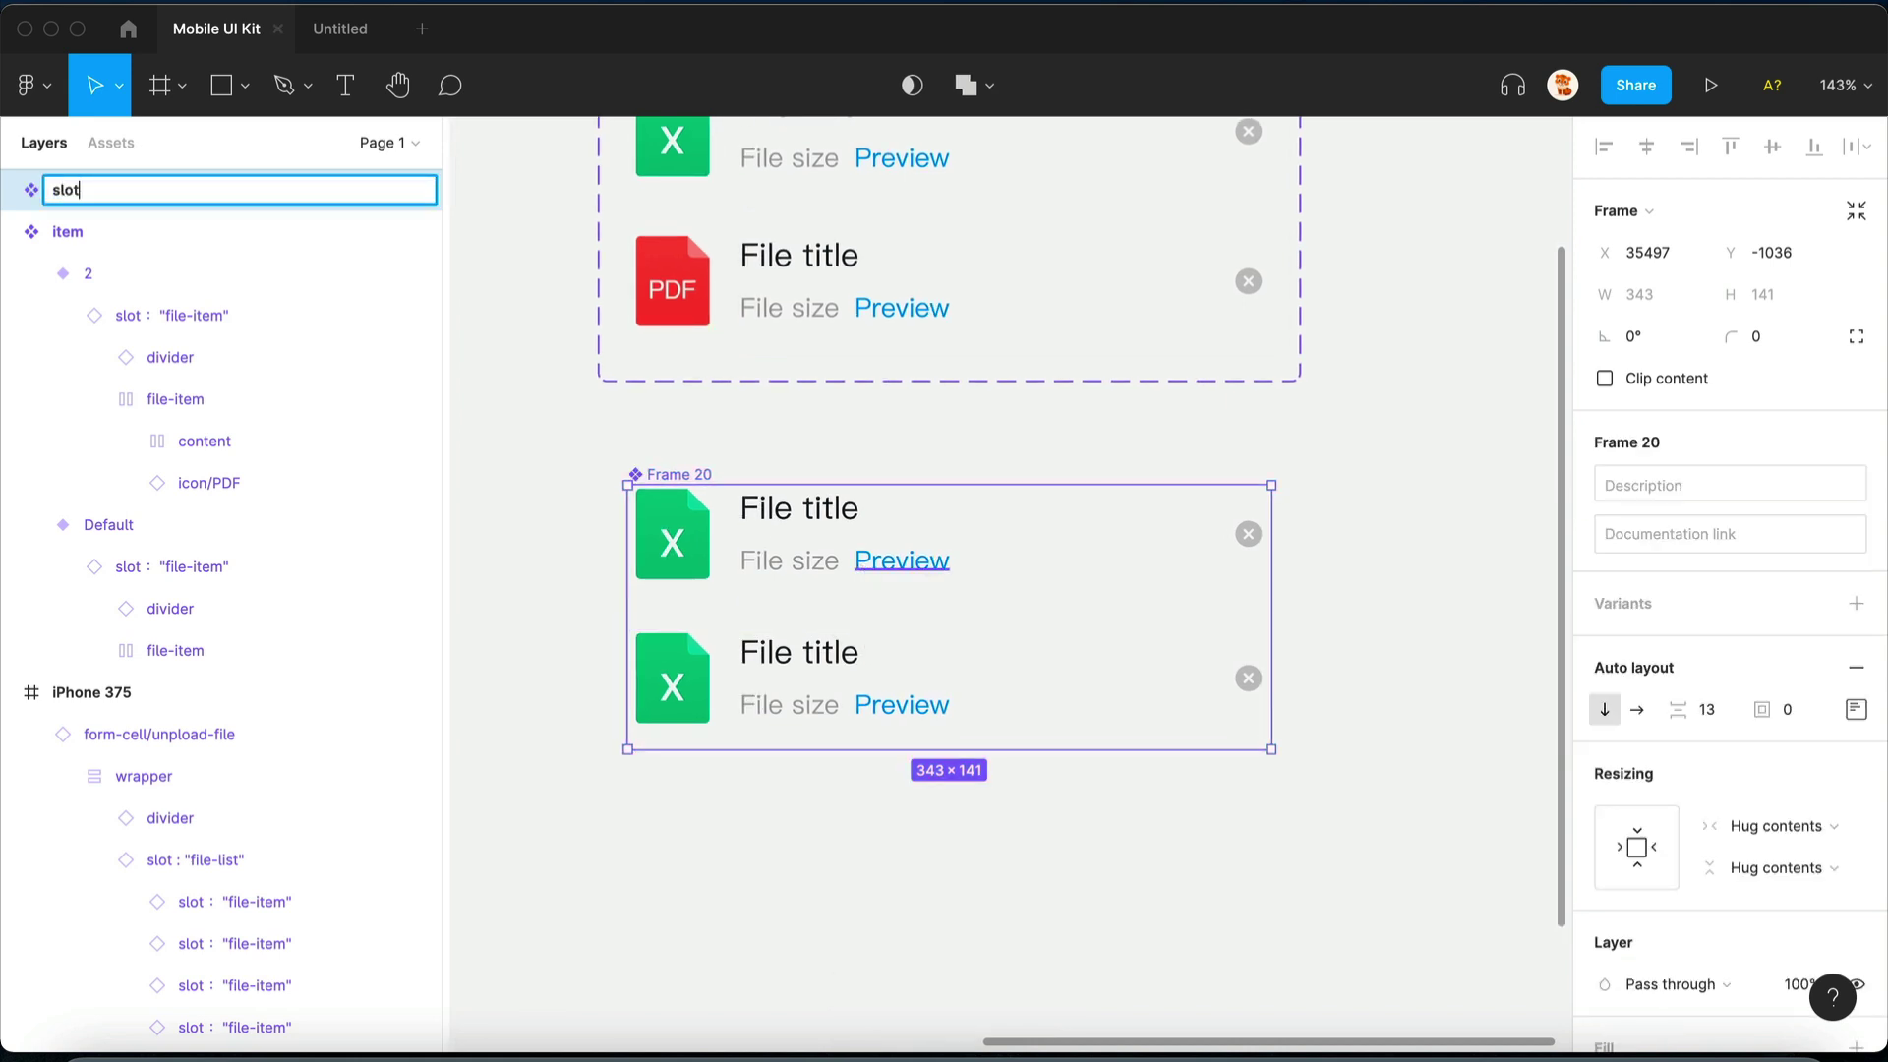
type("lot")
key("Return")
key("super+r")
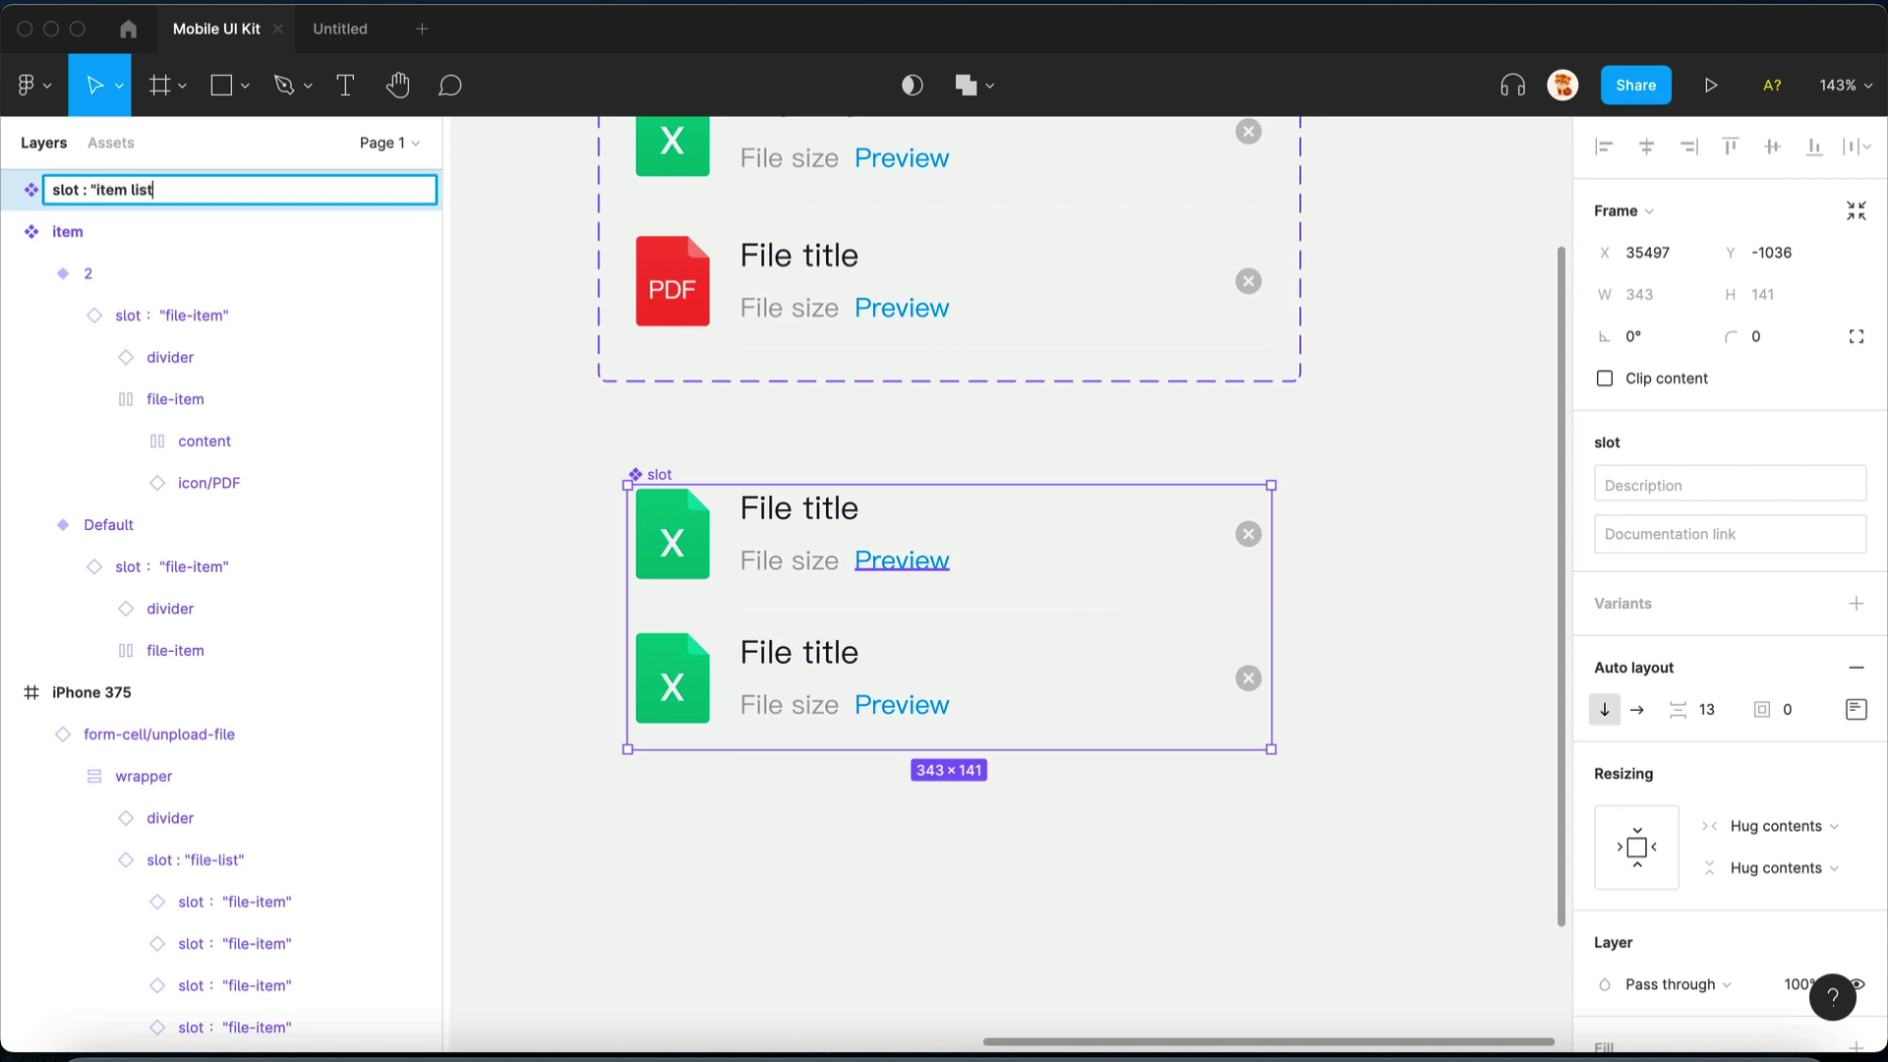
key("Return")
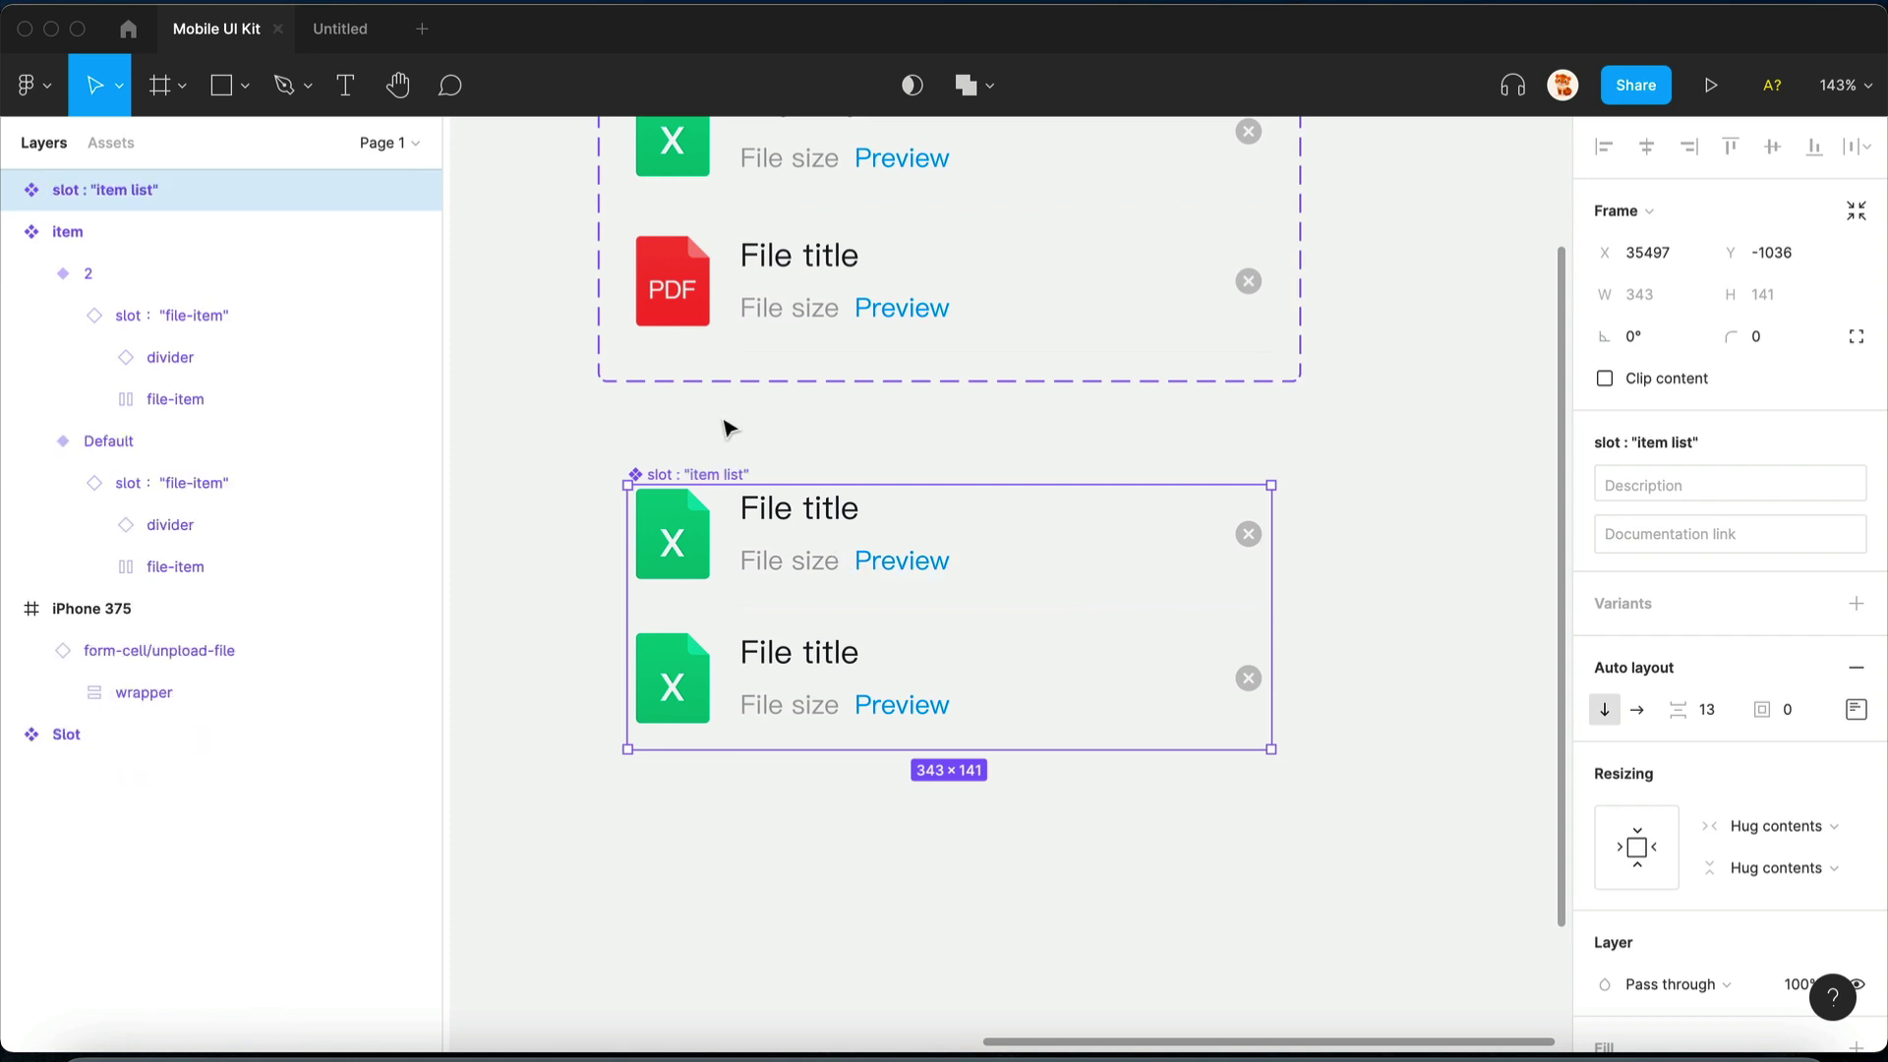
- Place an instance of the slot : "item list" component directly beneath its main component
left_click_drag(716, 479, 717, 831, "alt")
scroll(716, 831, "down", 3)
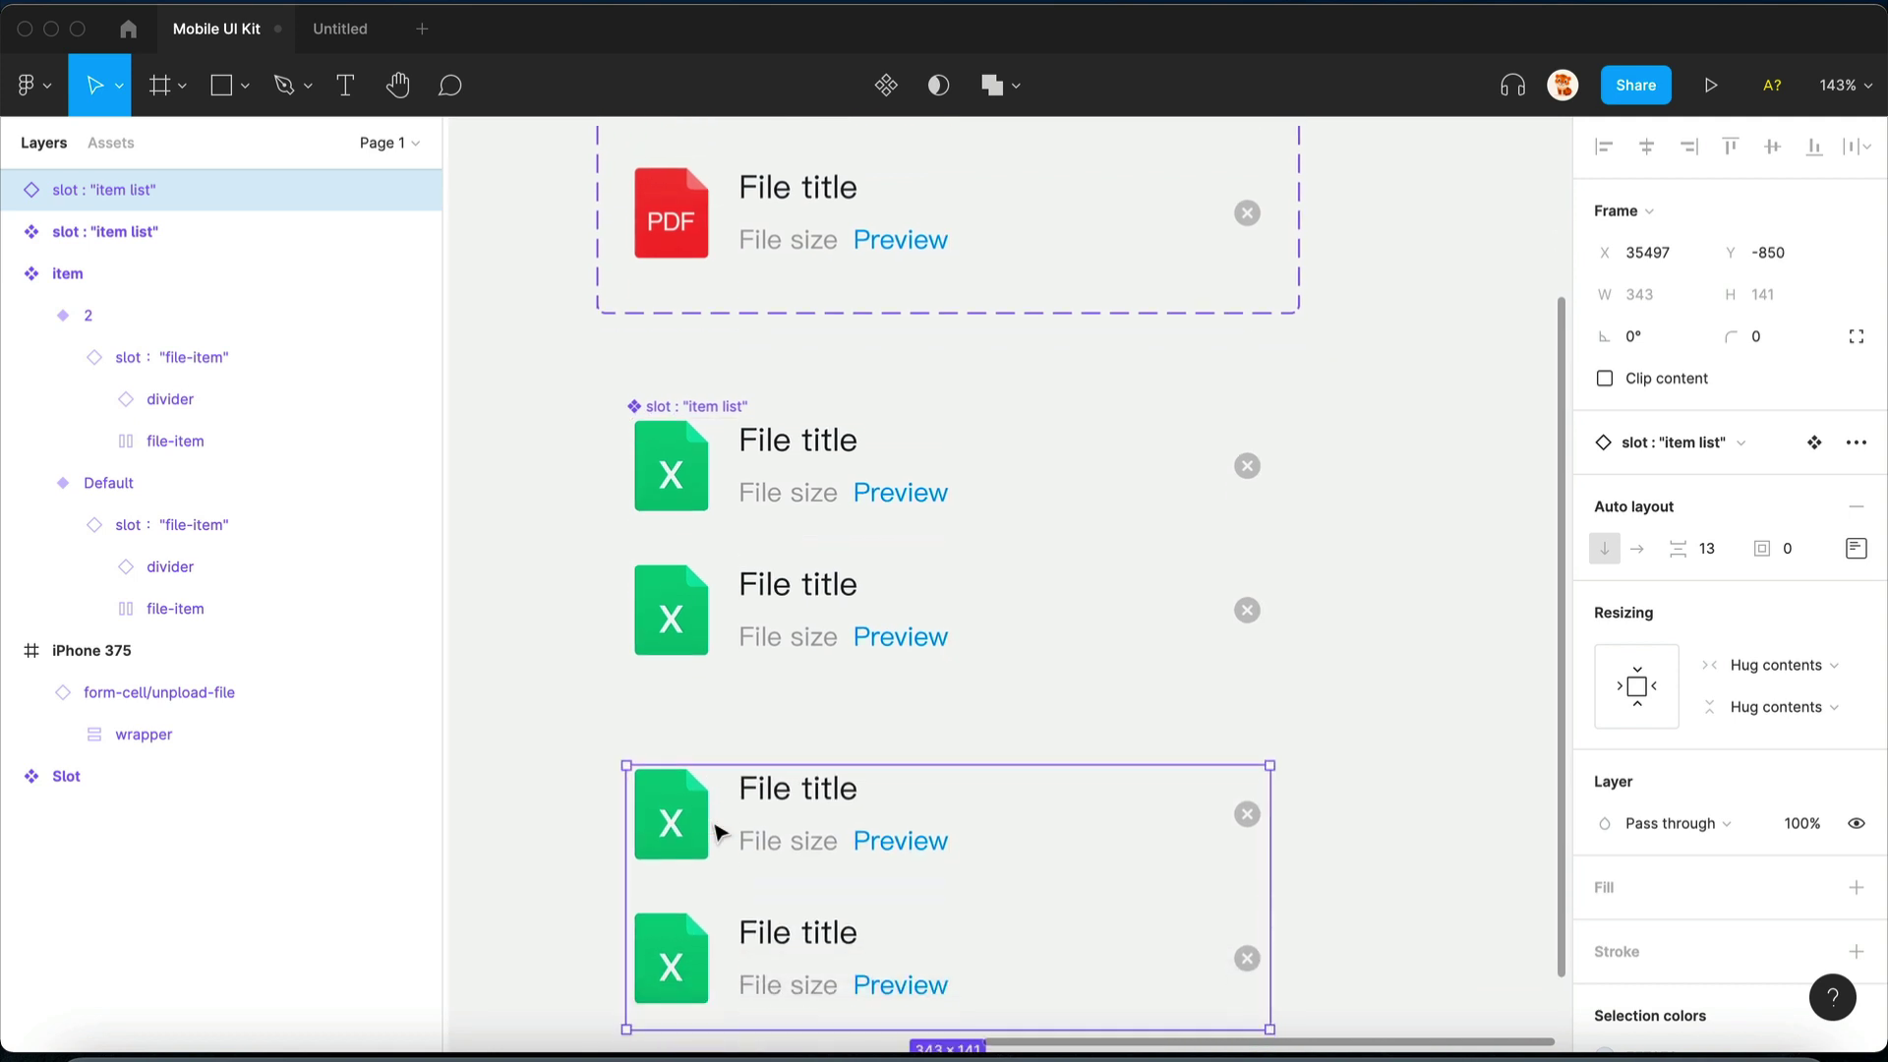
scroll(782, 696, "down", 5)
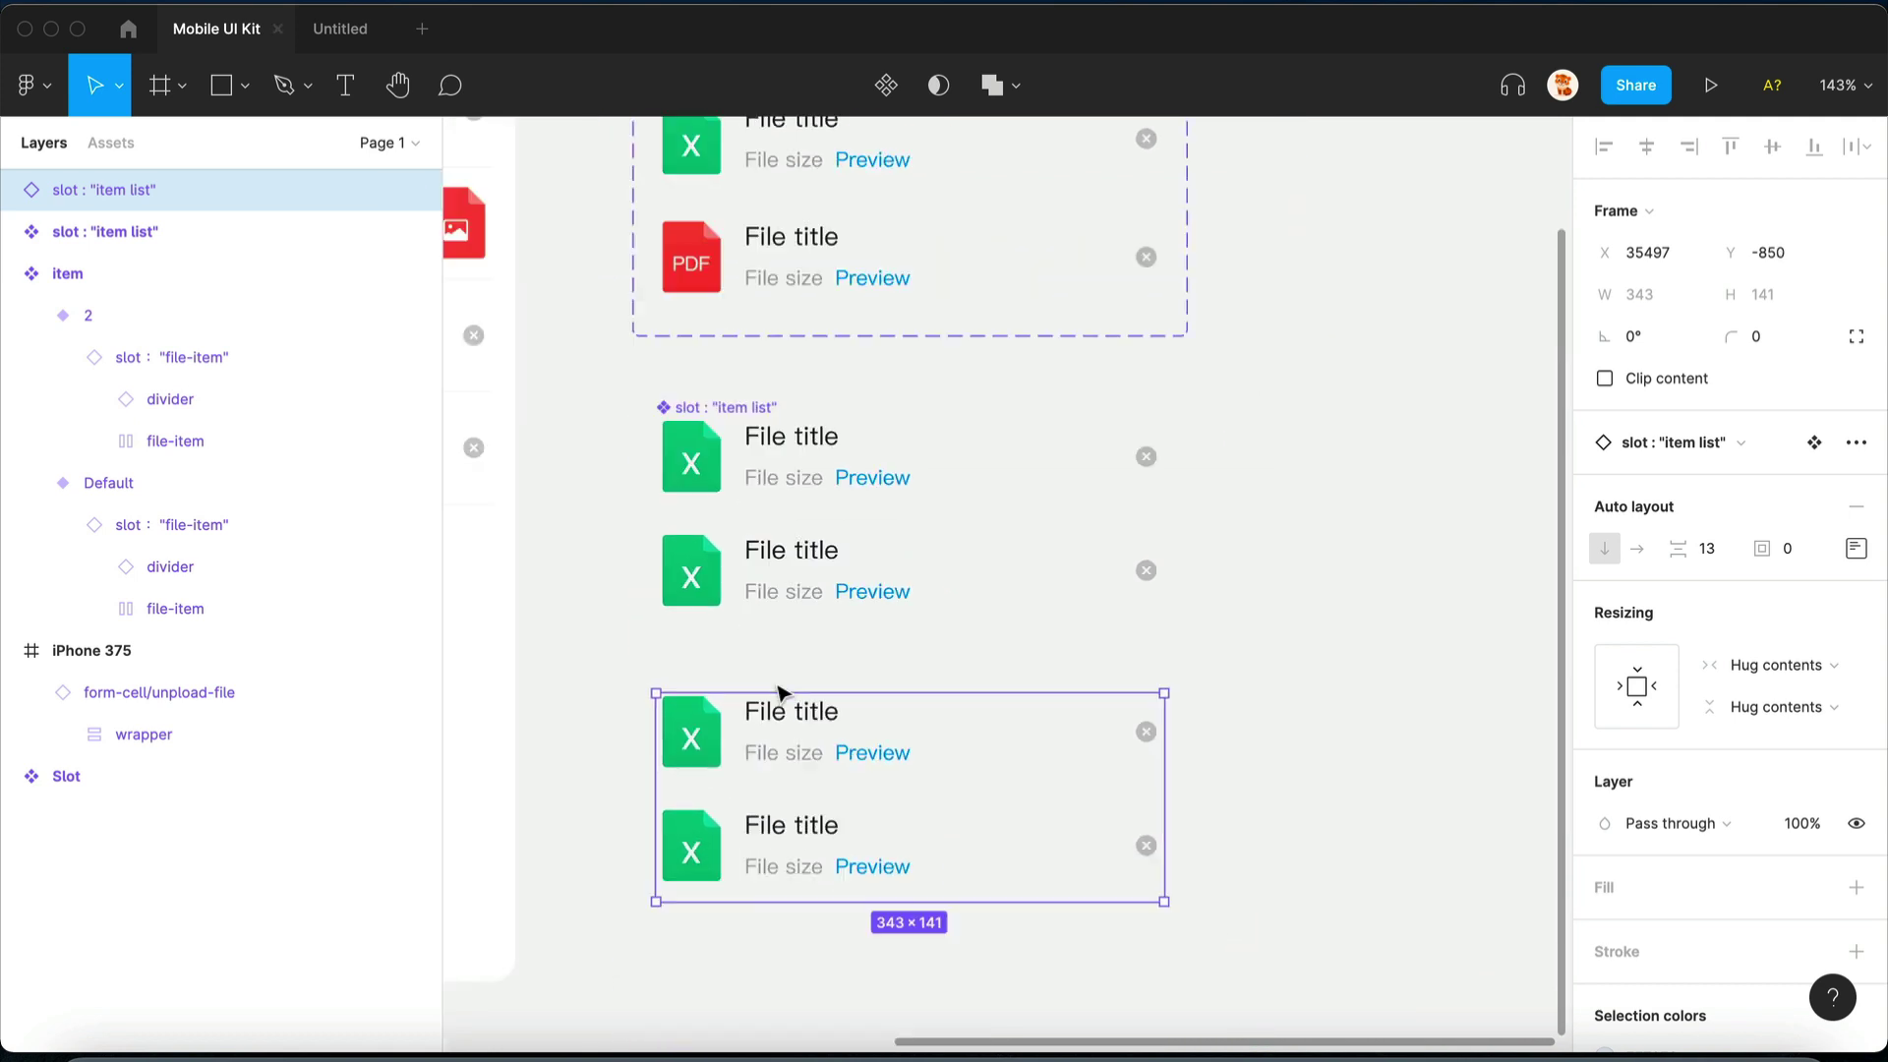
- Copy the Upload file header row above the item list instance and wrap both in a vertical auto layout frame
double_click(600, 371)
left_click_drag(594, 370, 1077, 795, "alt")
scroll(1150, 862, "up", 4)
left_click(1154, 869, "shift")
key("shift+a")
scroll(1152, 869, "down", 2)
scroll(1152, 868, "right", 2)
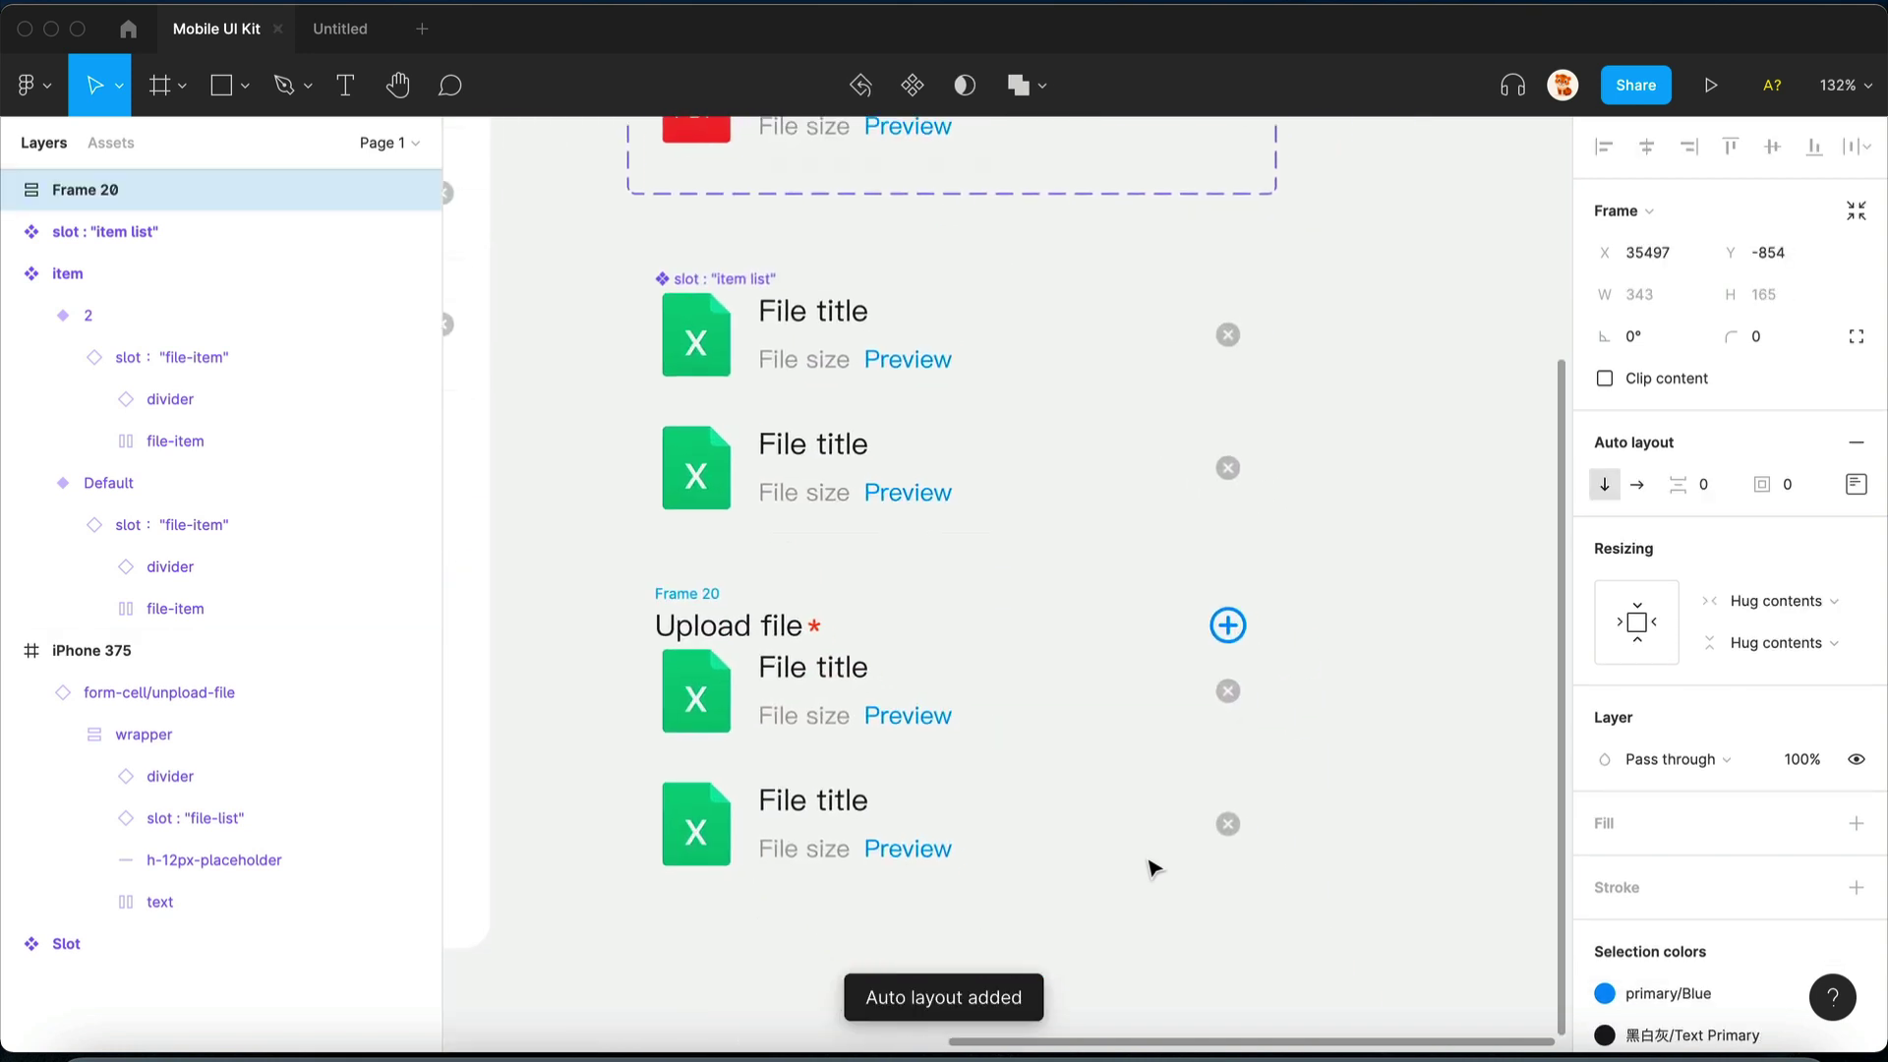
- Turn the header and list frame into a component named Upload list and set its auto layout spacing to 14
key("alt+super+k")
key("Return")
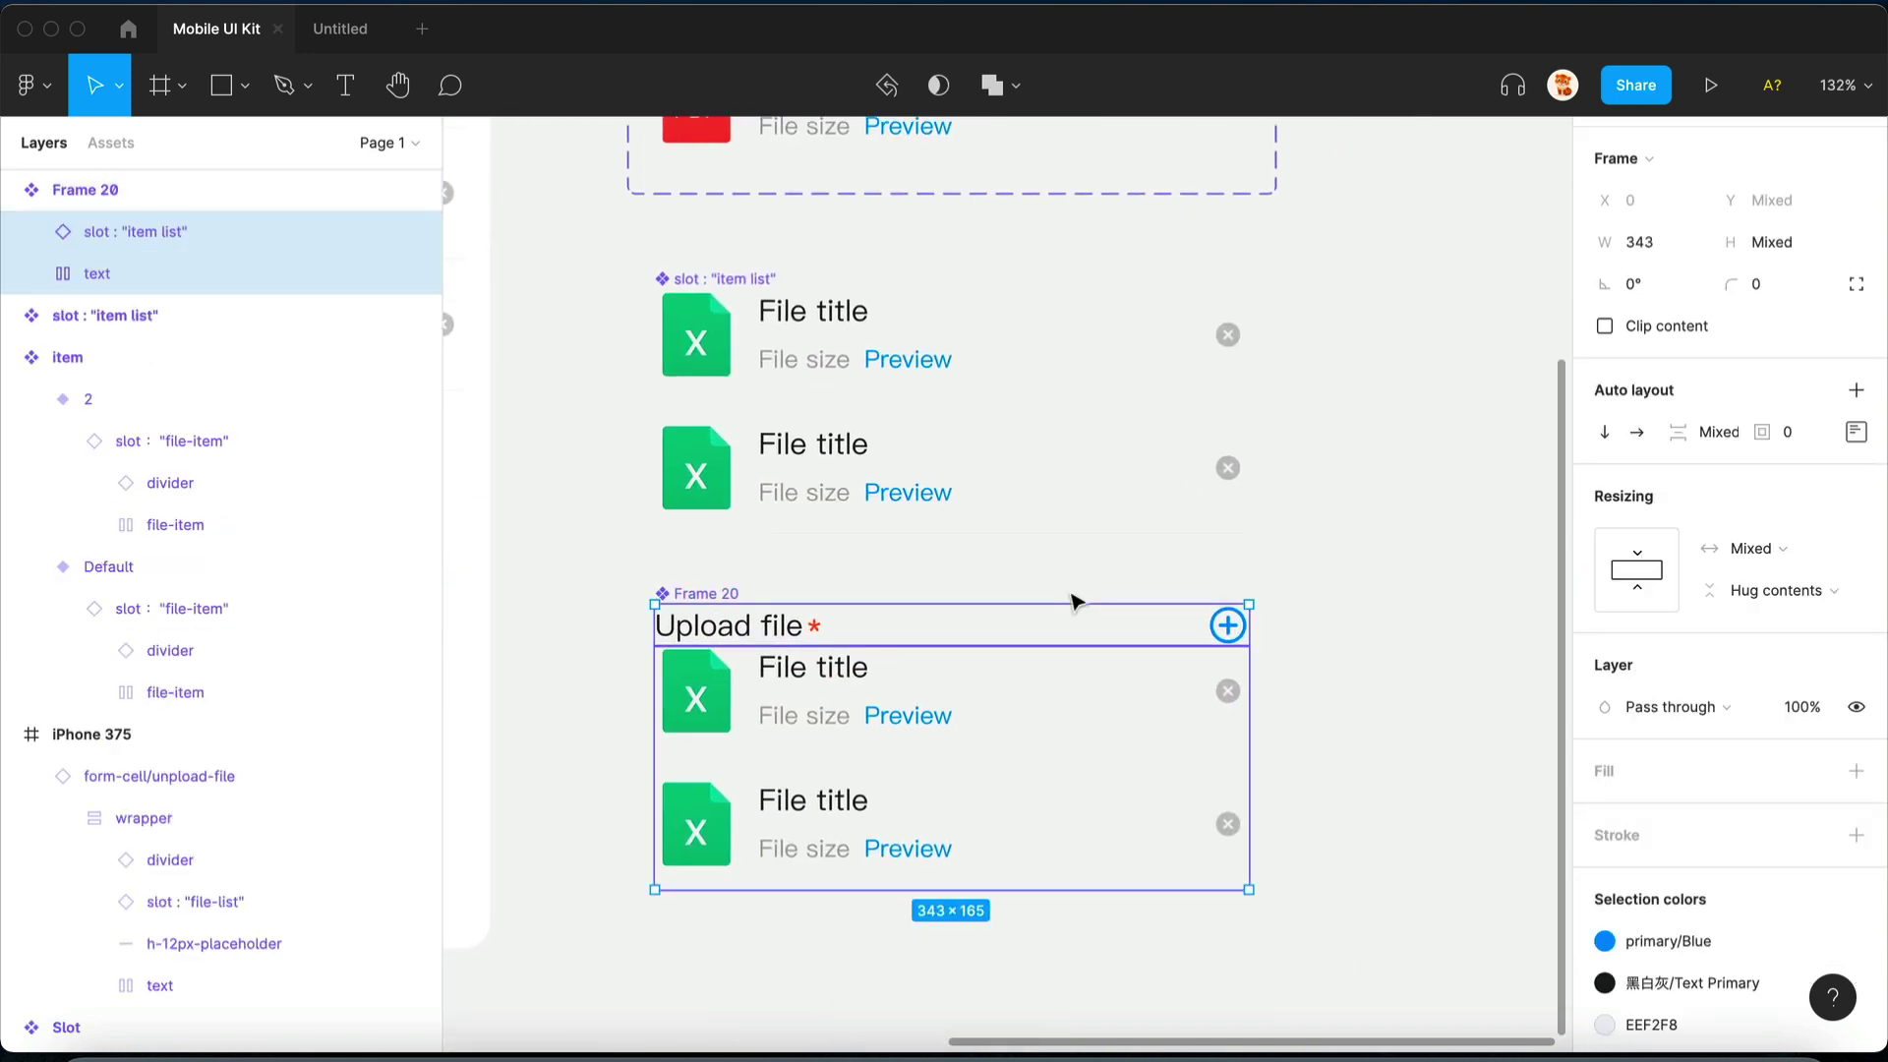
left_click(719, 596)
type("Upload")
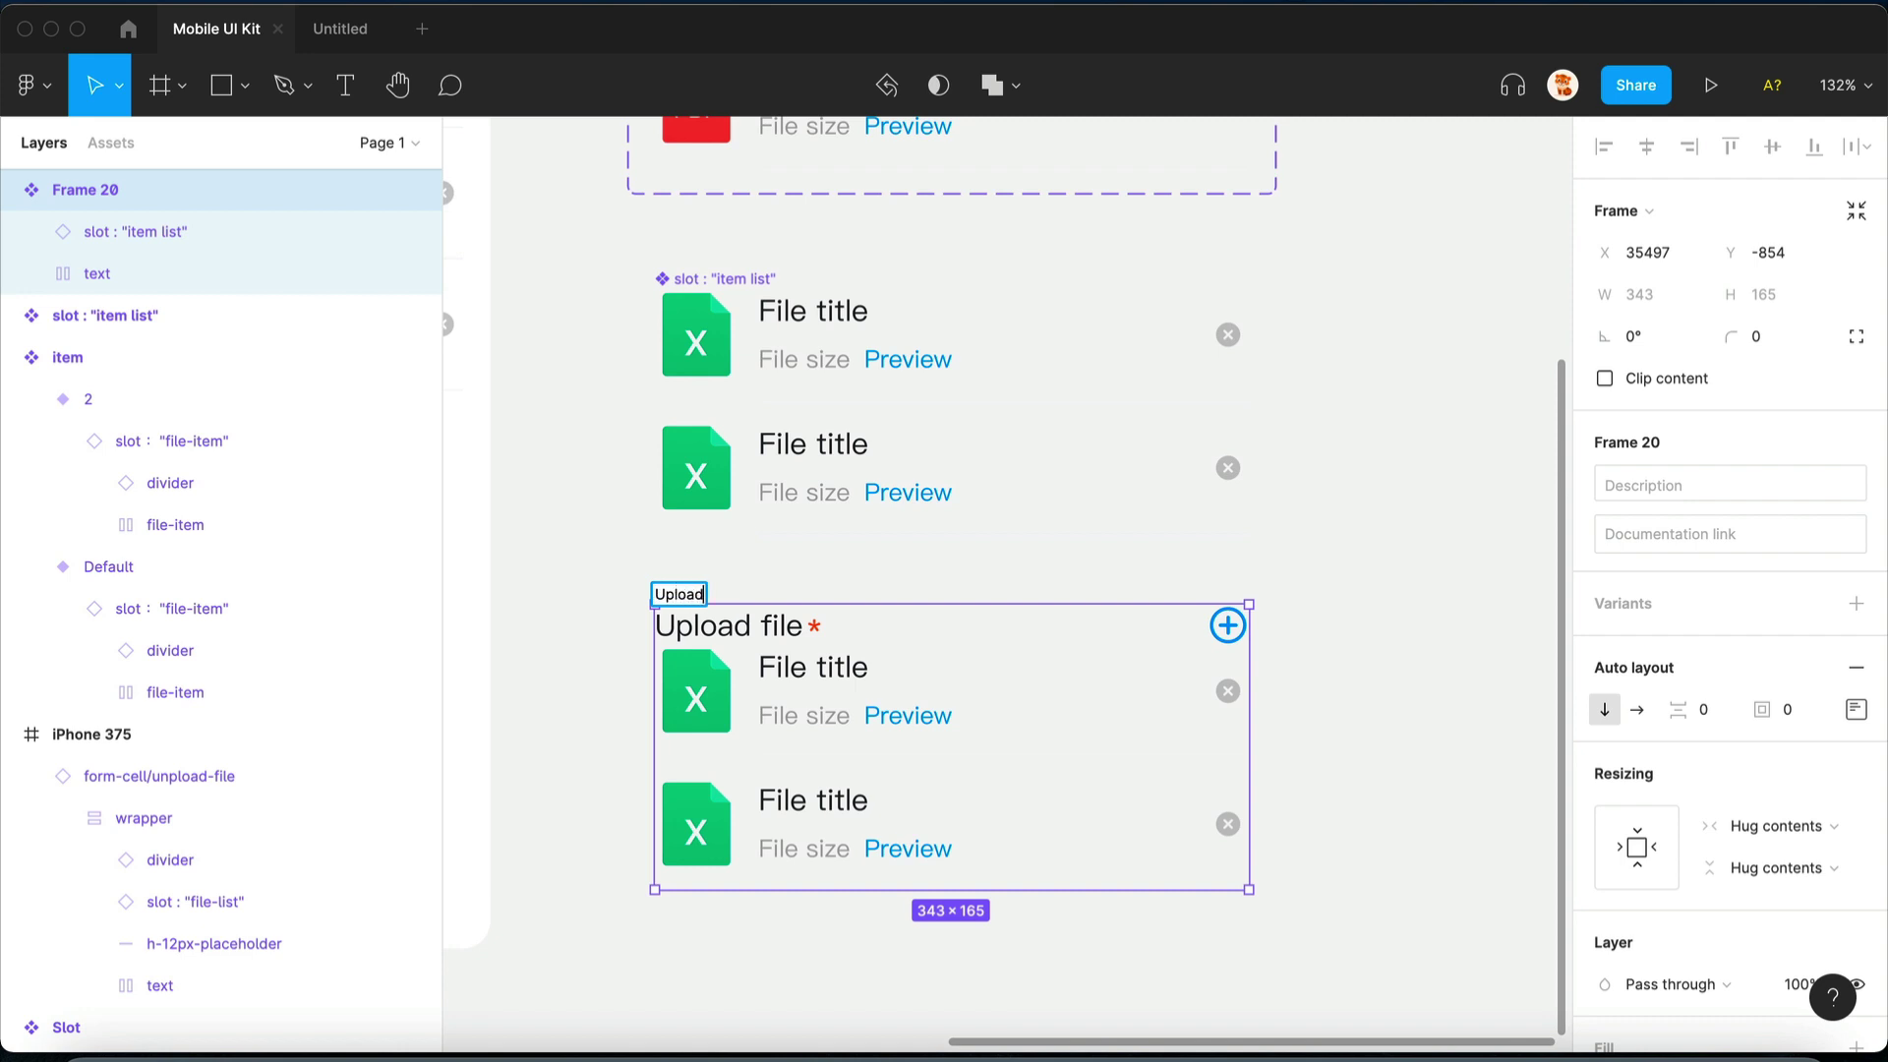
type(" list")
key("Return")
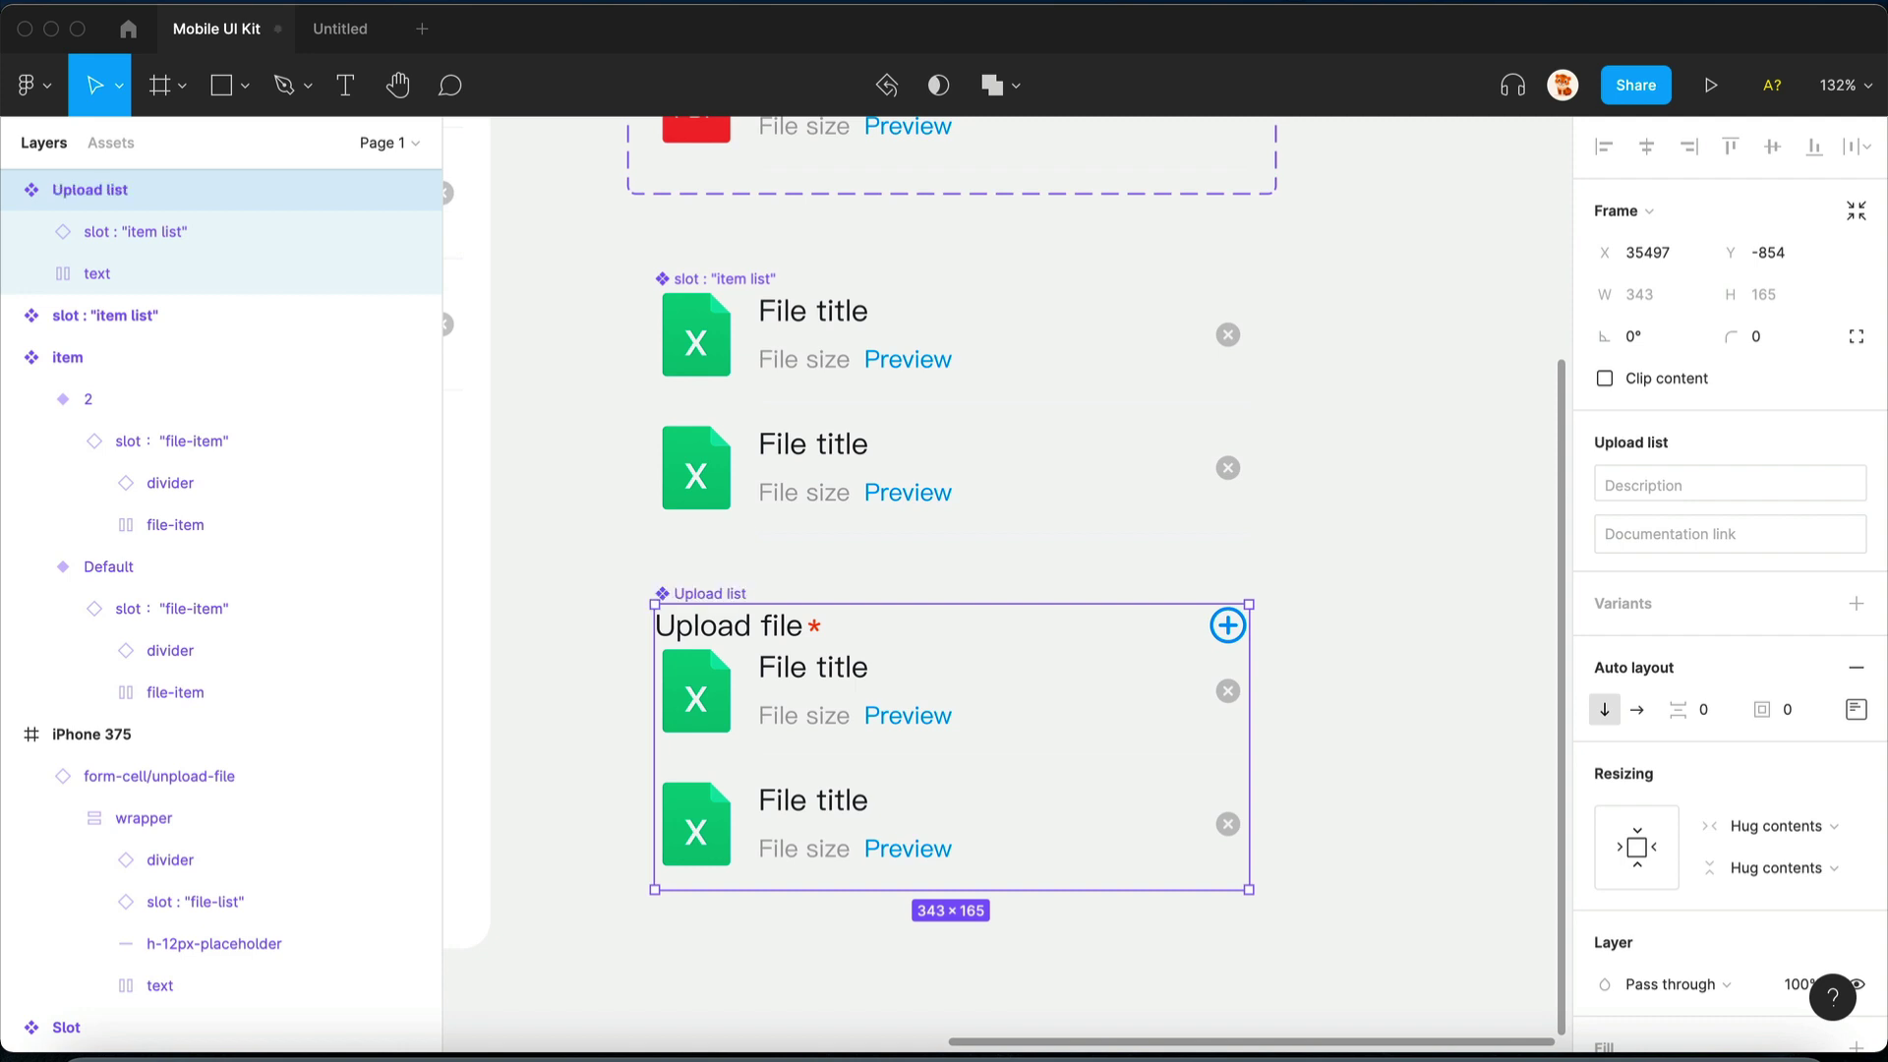
left_click_drag(1678, 709, 1716, 709)
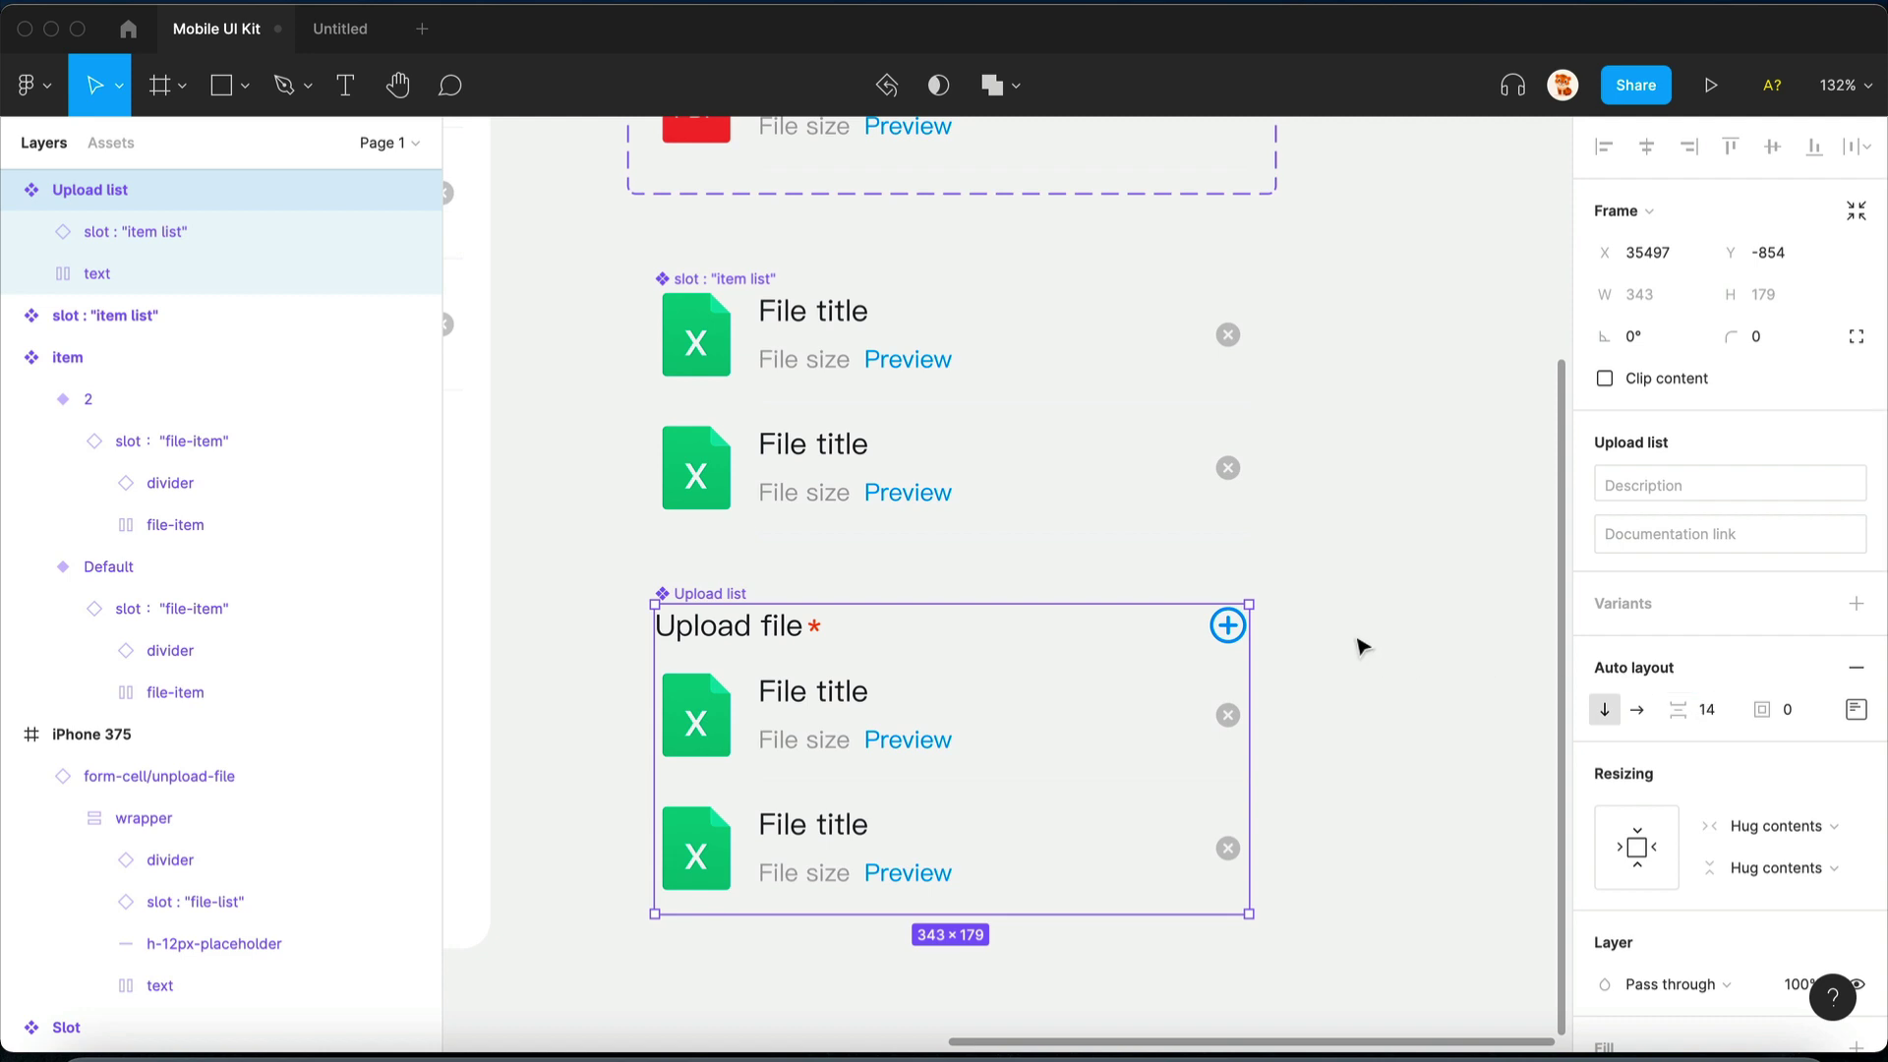
- Place an instance of the Upload list component in the empty canvas area beside the main components
left_click(1360, 646)
scroll(957, 654, "down", 3)
left_click_drag(934, 662, 1380, 473)
scroll(1377, 468, "right", 5)
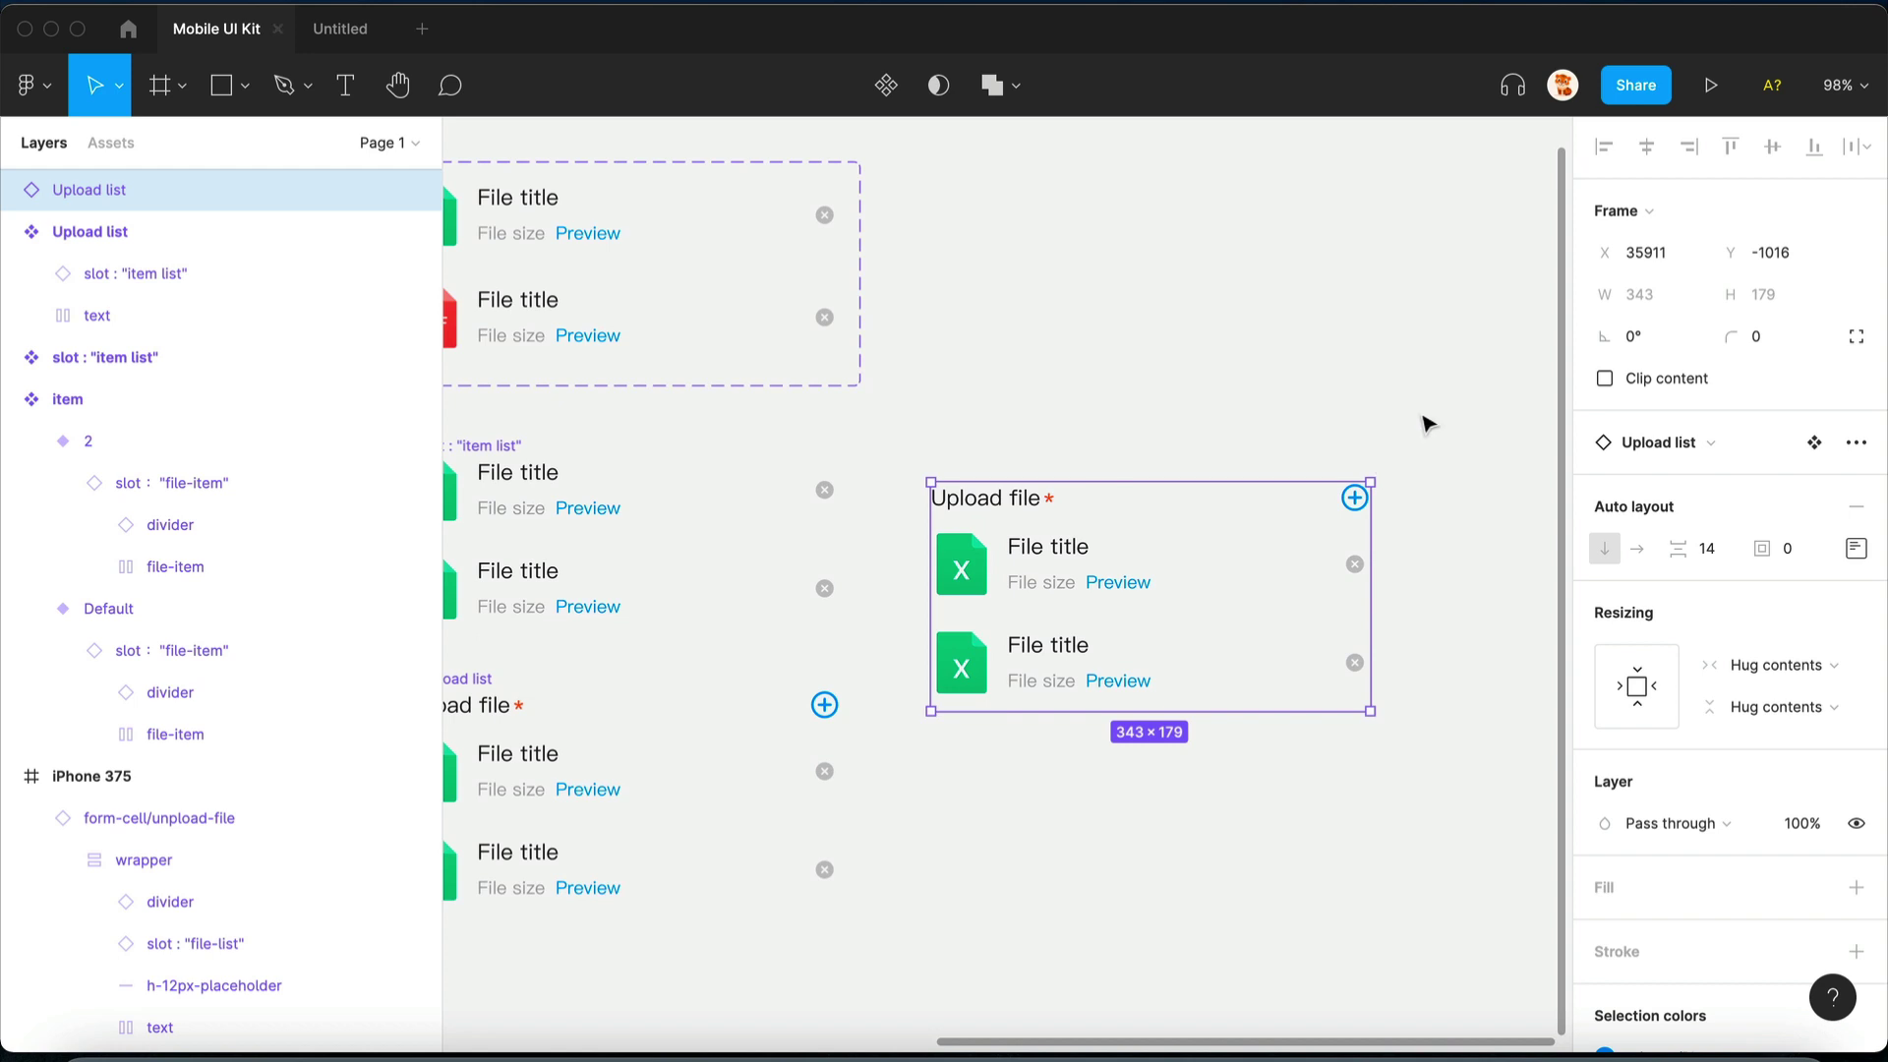
- Open the Upload list instance's item list slot for editing with the instance plugin and duplicate the first file item twice
left_click(1175, 578)
left_click(1220, 595)
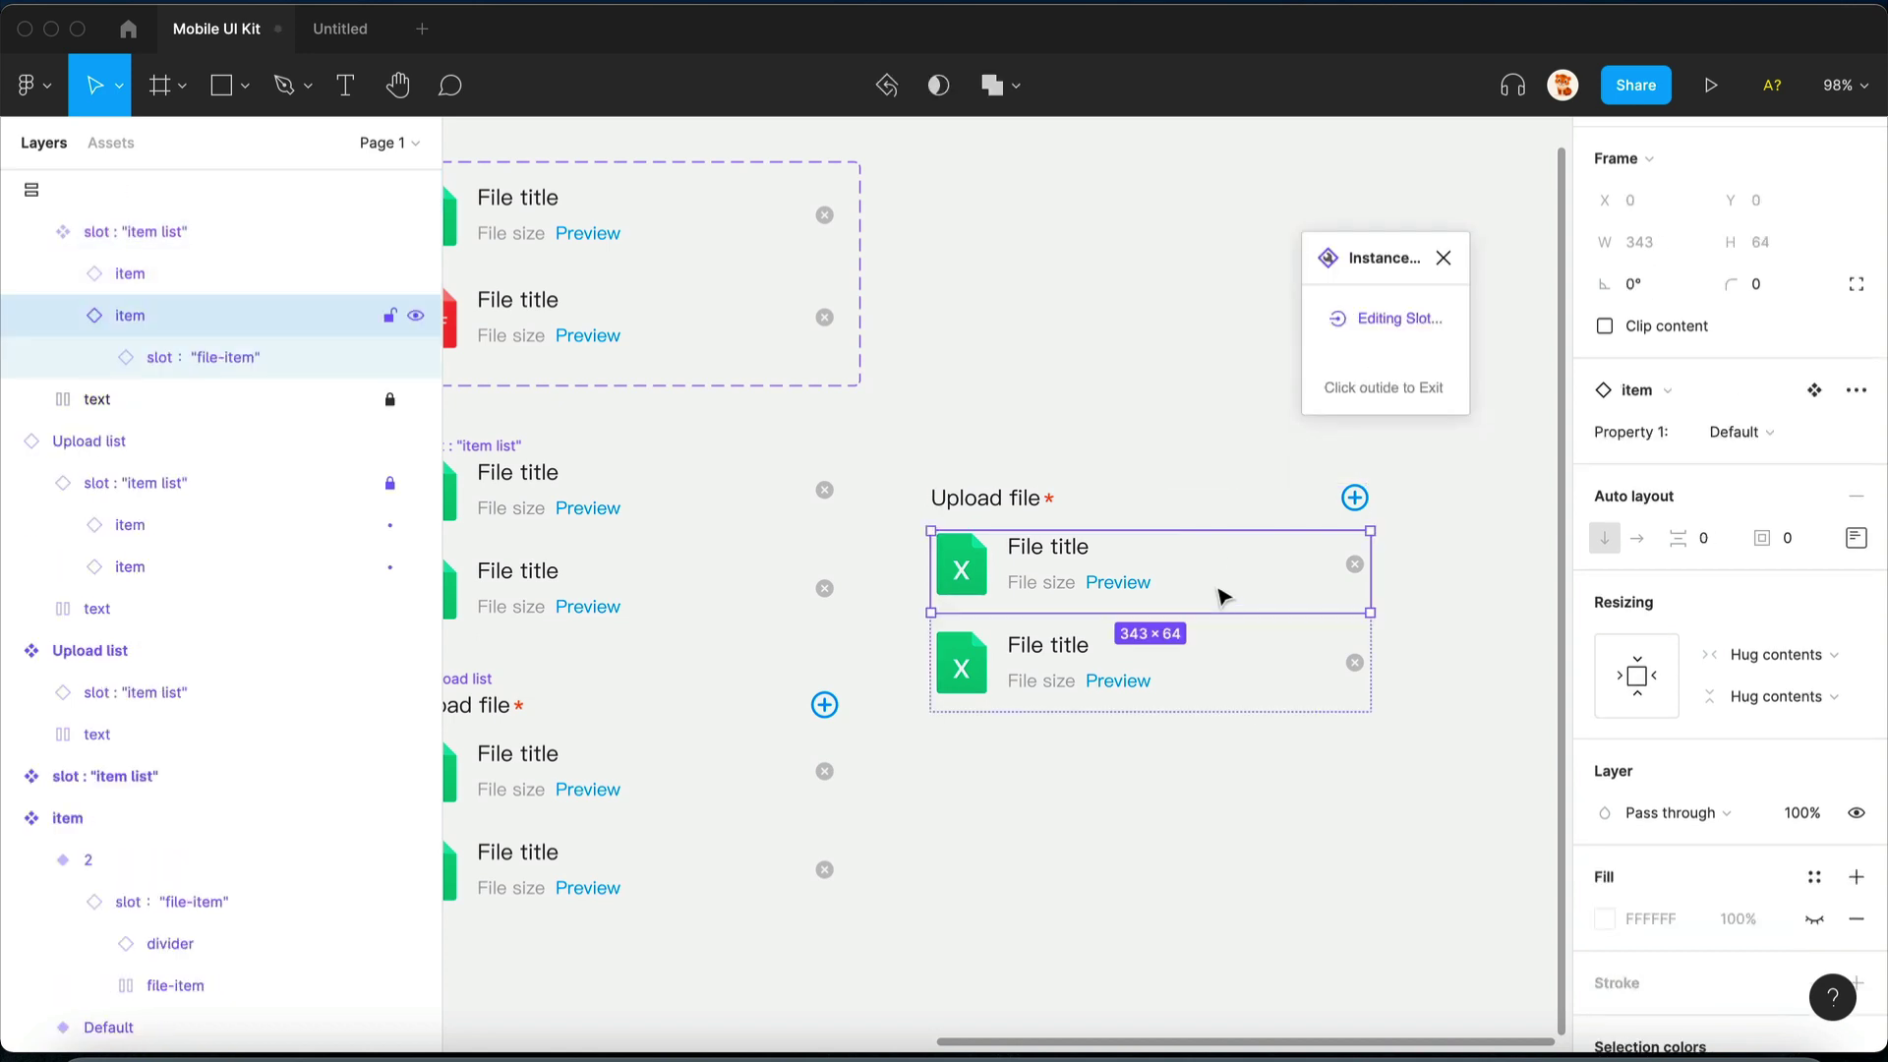
key("super+d")
key("super+d")
- Edit the second file item's nested slot, move its Excel icon after the content, and exit slot editing
left_click(1108, 677)
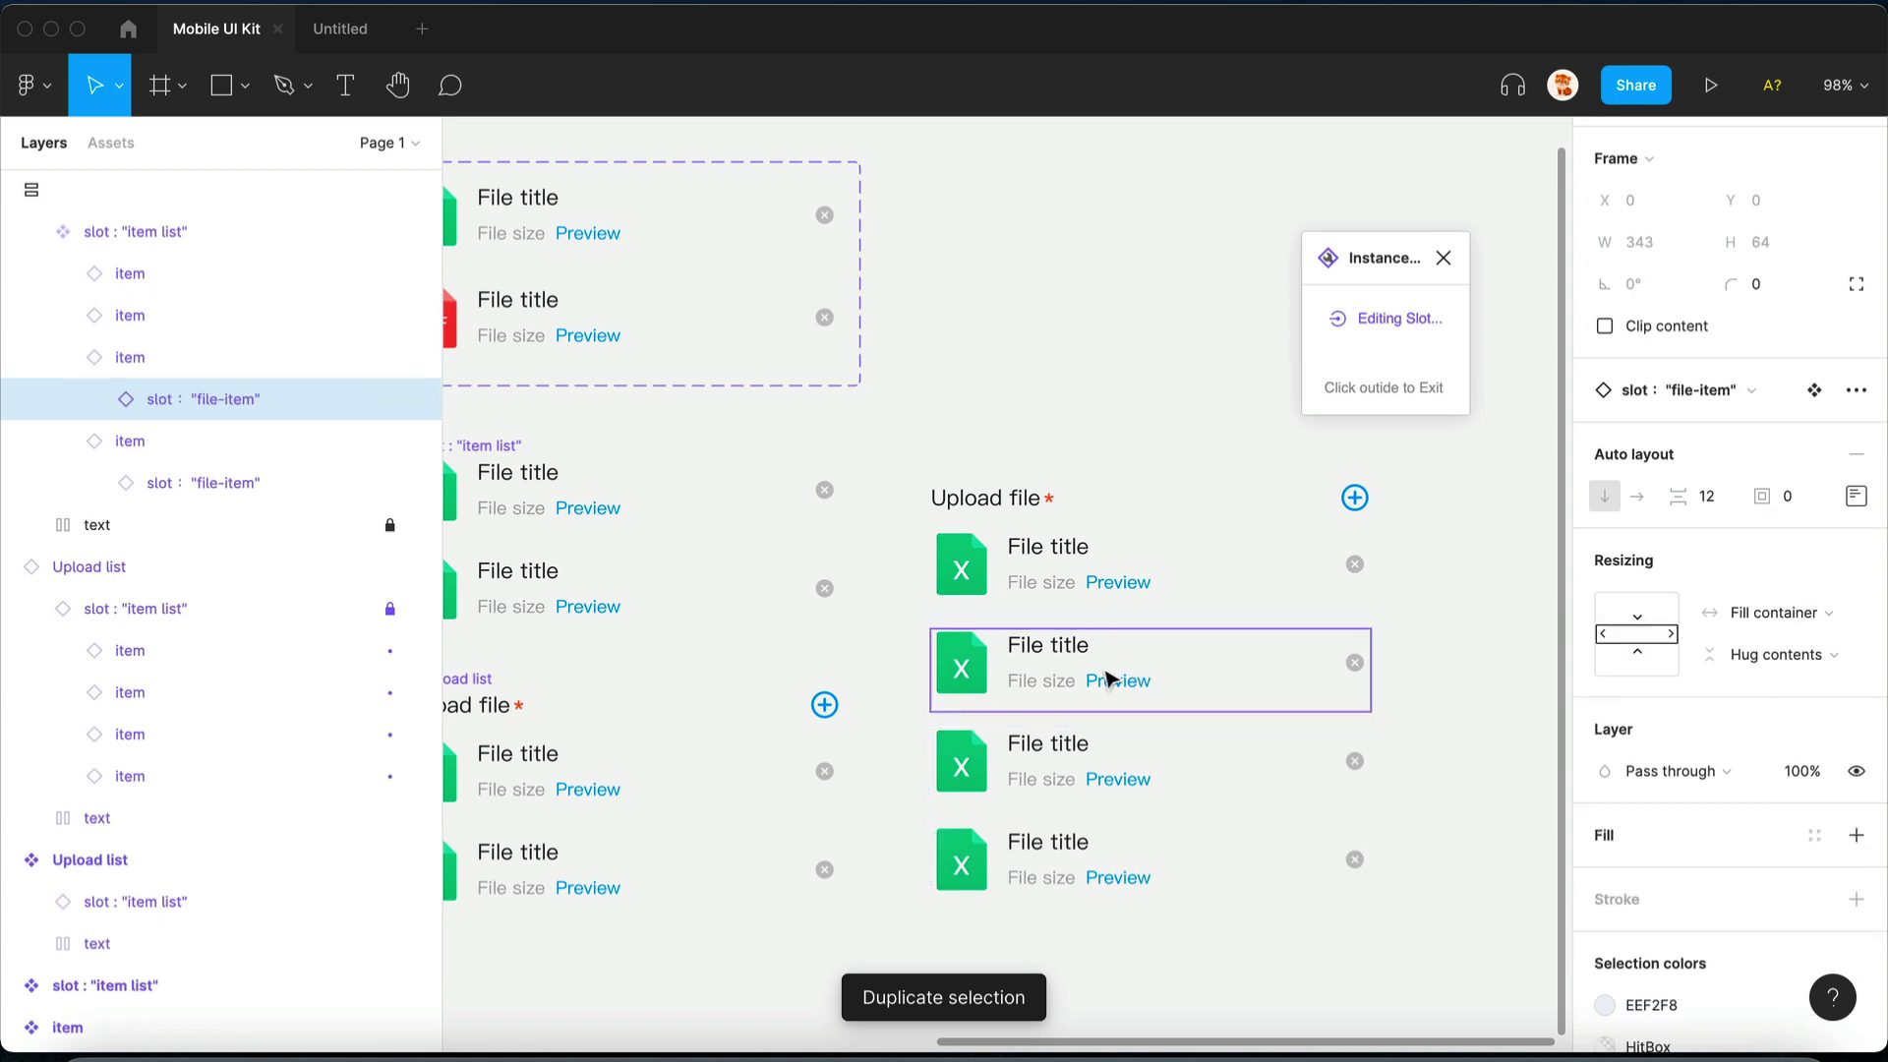
double_click(1042, 658)
double_click(982, 658)
double_click(982, 658)
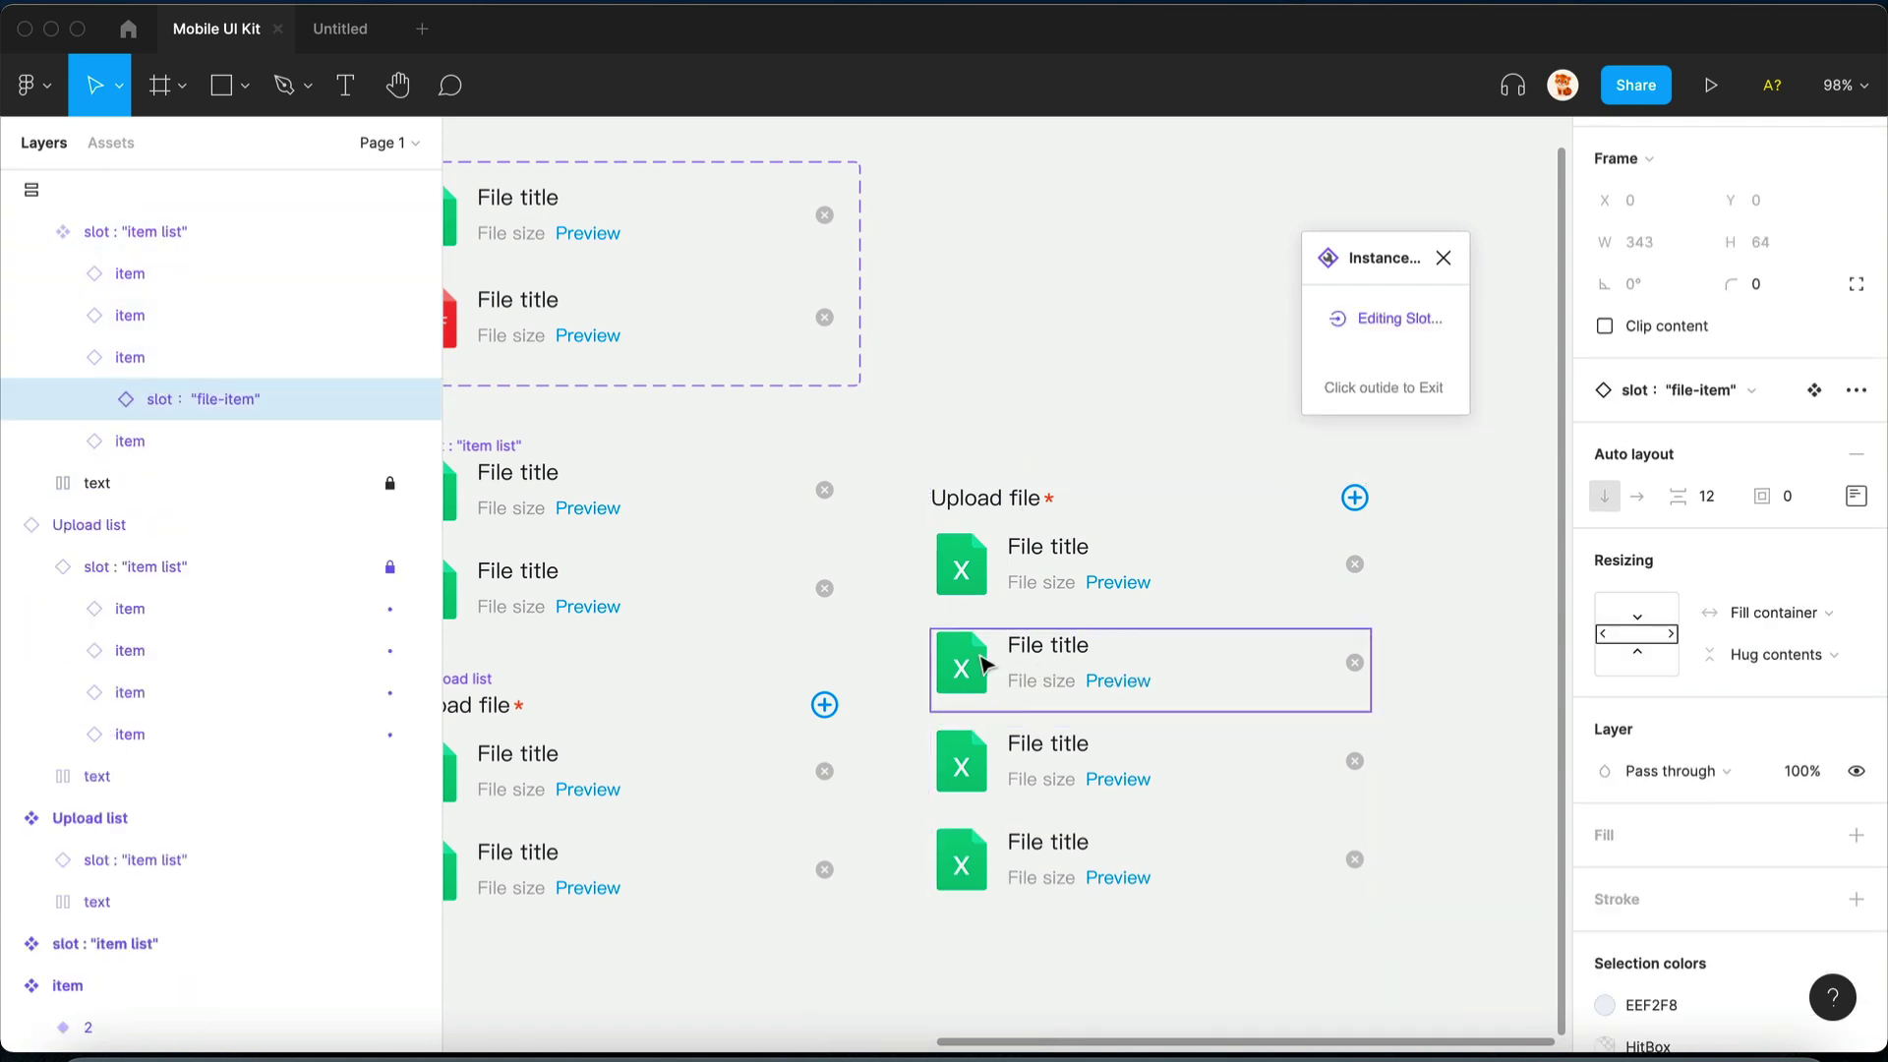
double_click(981, 657)
left_click(1079, 649)
key("Left")
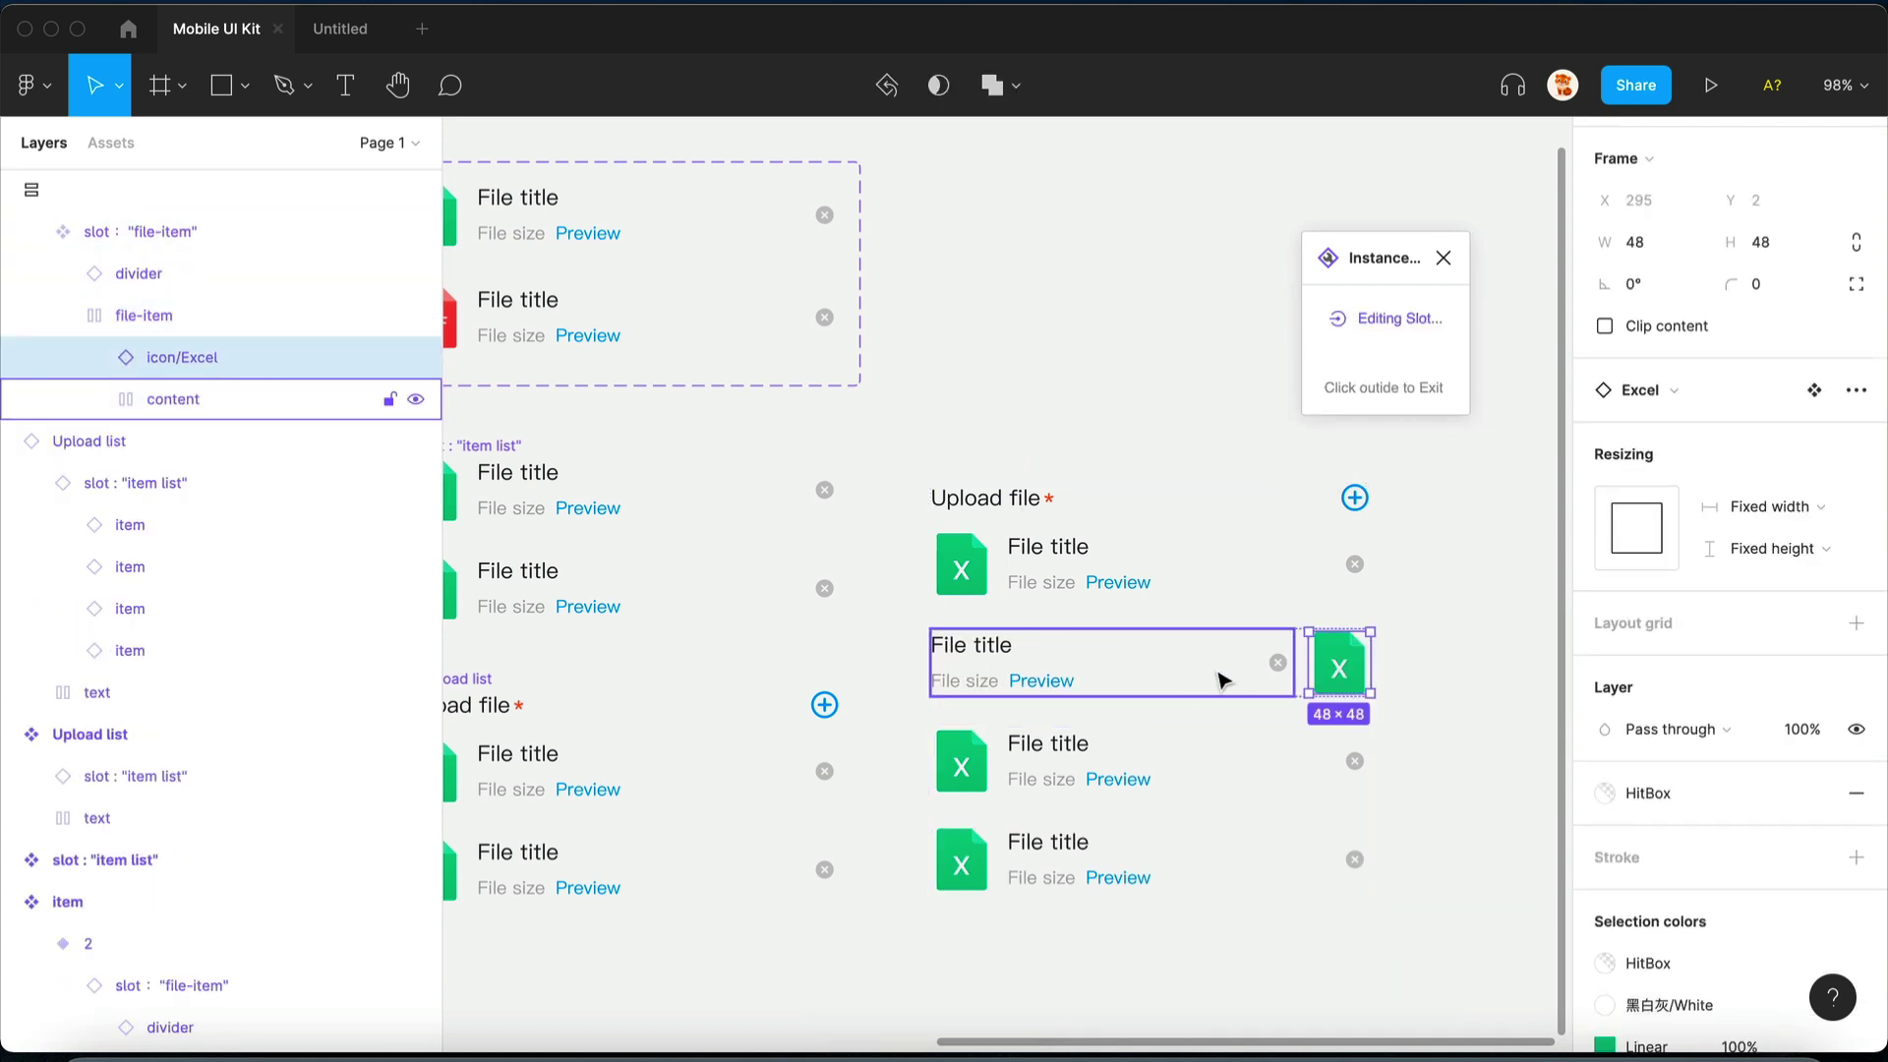
left_click(1497, 675)
- Switch the second file item in the Upload list instance to variant 2 of Property 1
left_click(1259, 693, "super")
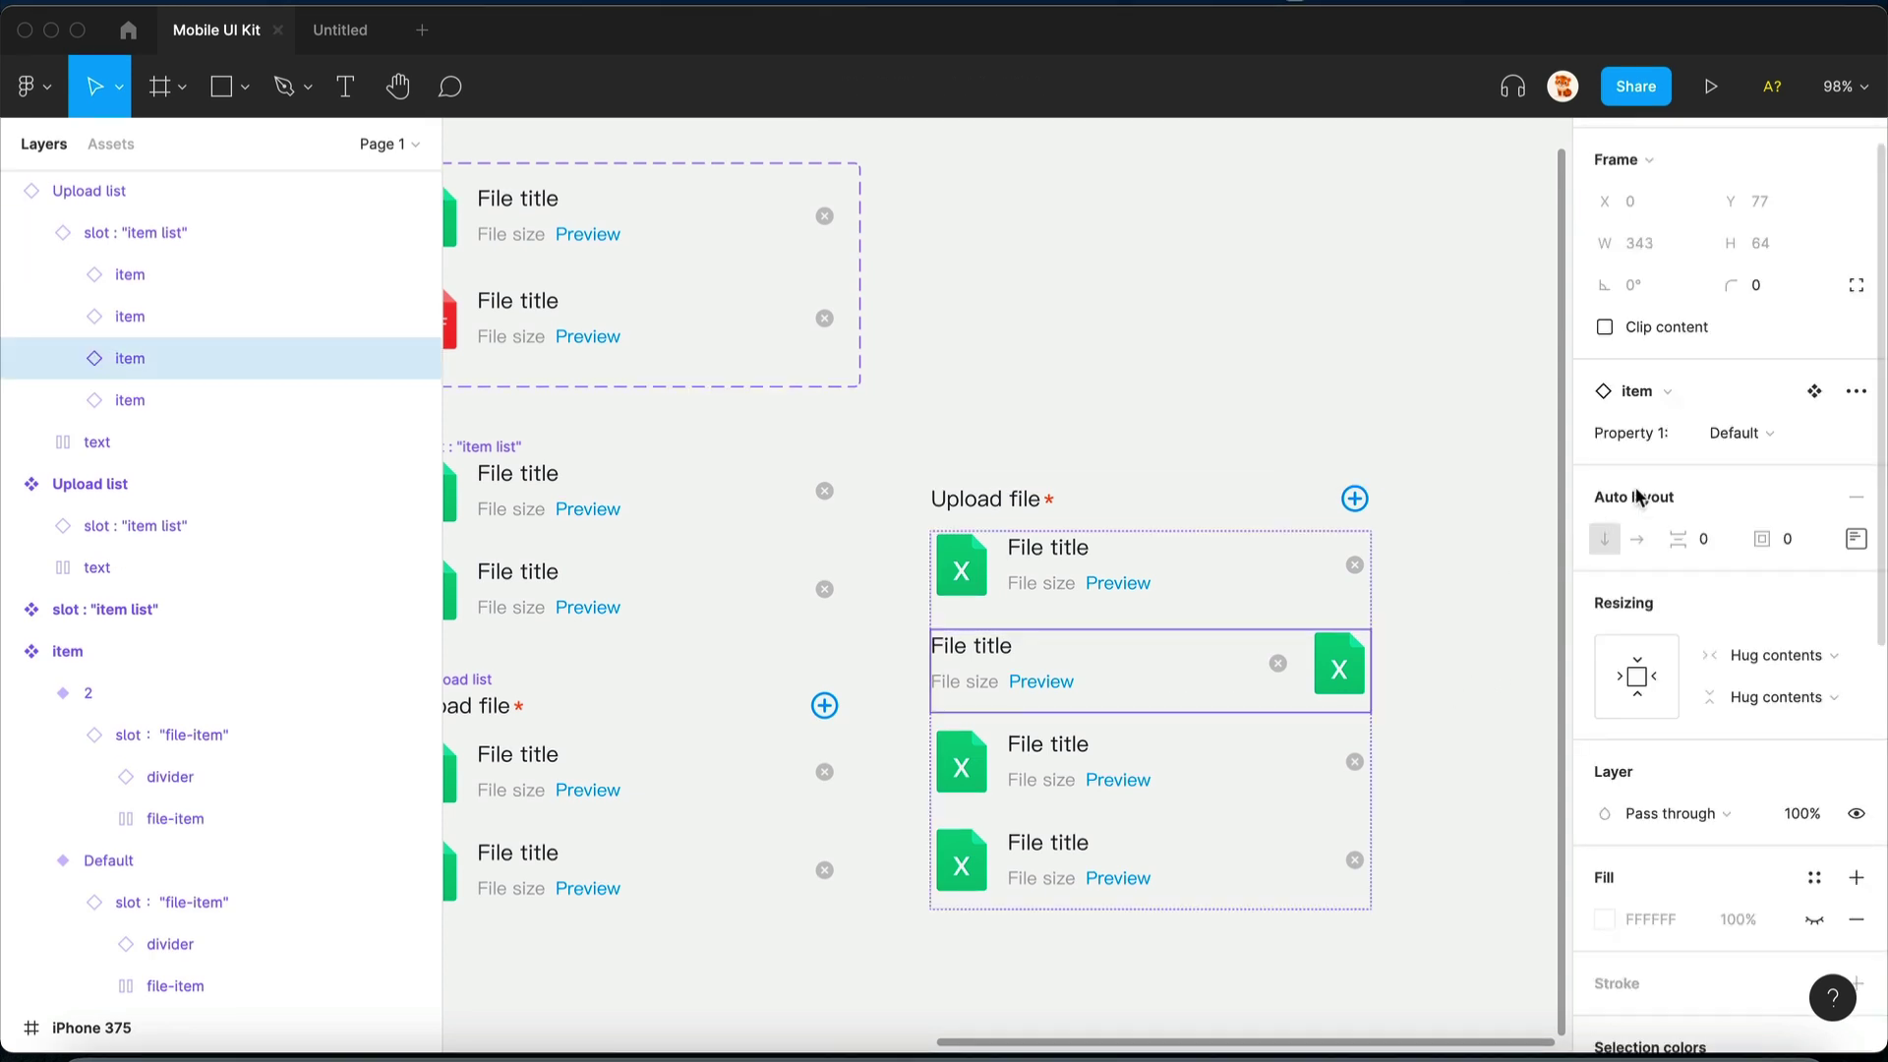
left_click(1740, 435)
left_click(1744, 470)
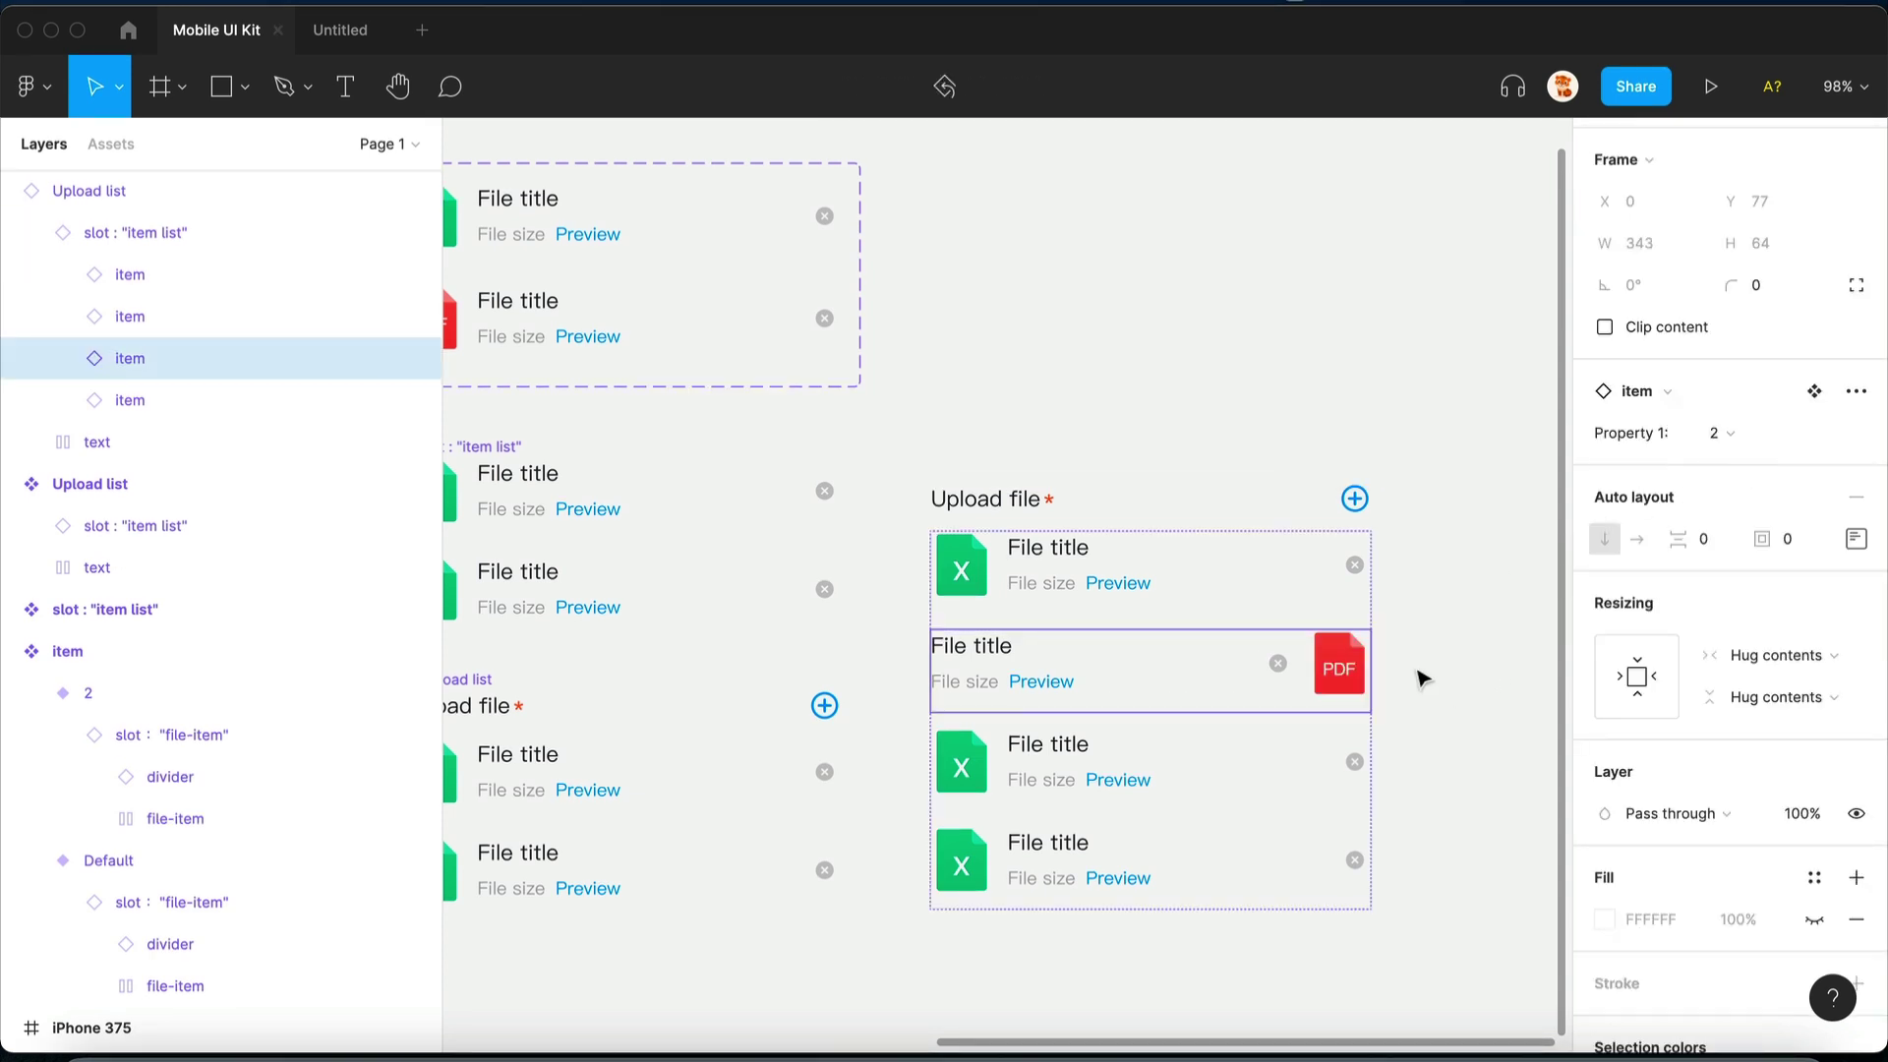